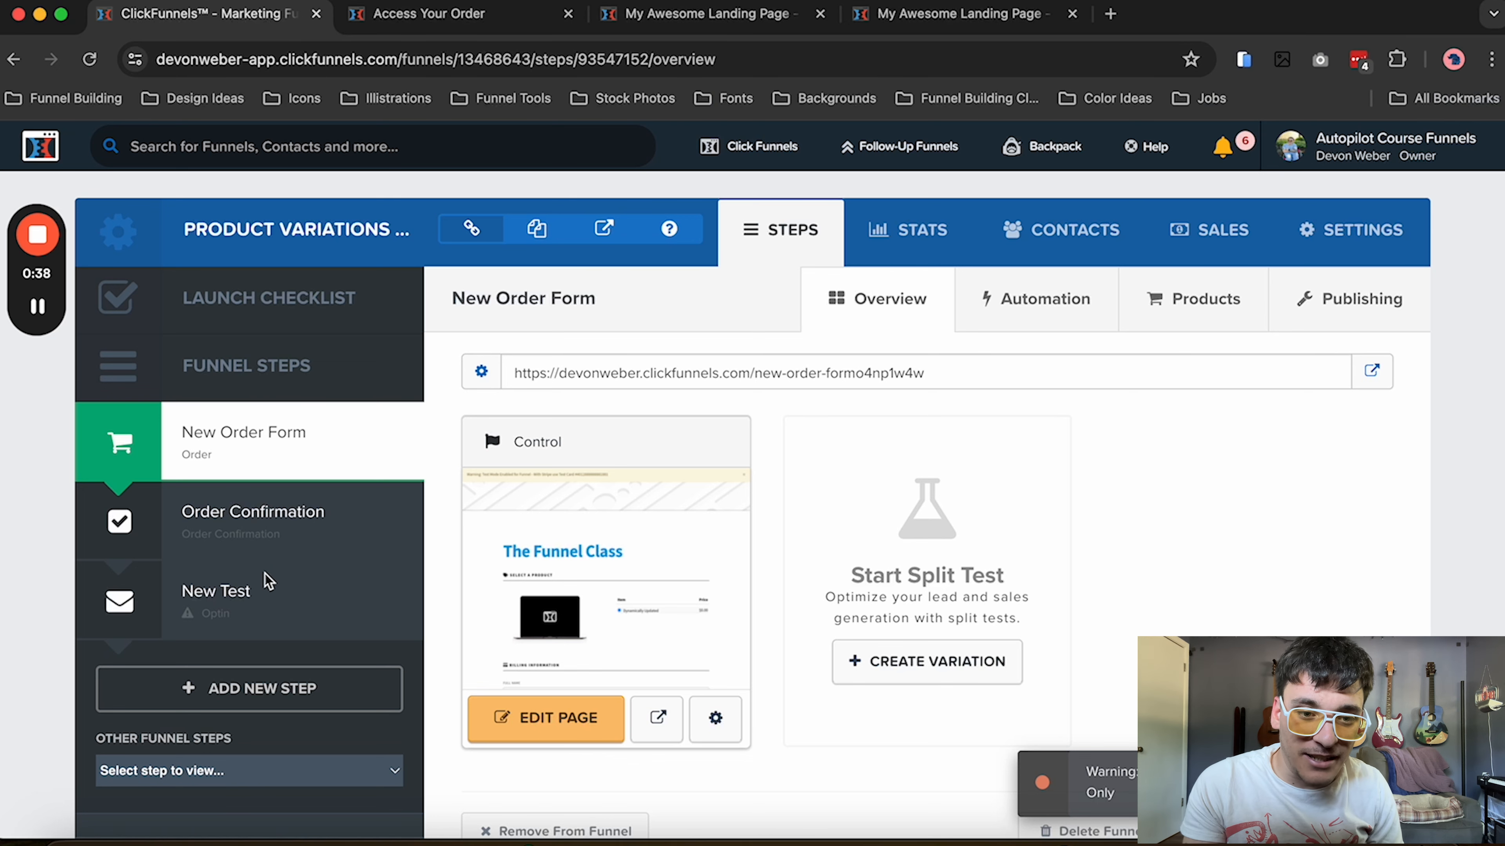
# Browse the order form and order confirmation template types offered for the New Test funnel step
pyautogui.click(259, 591)
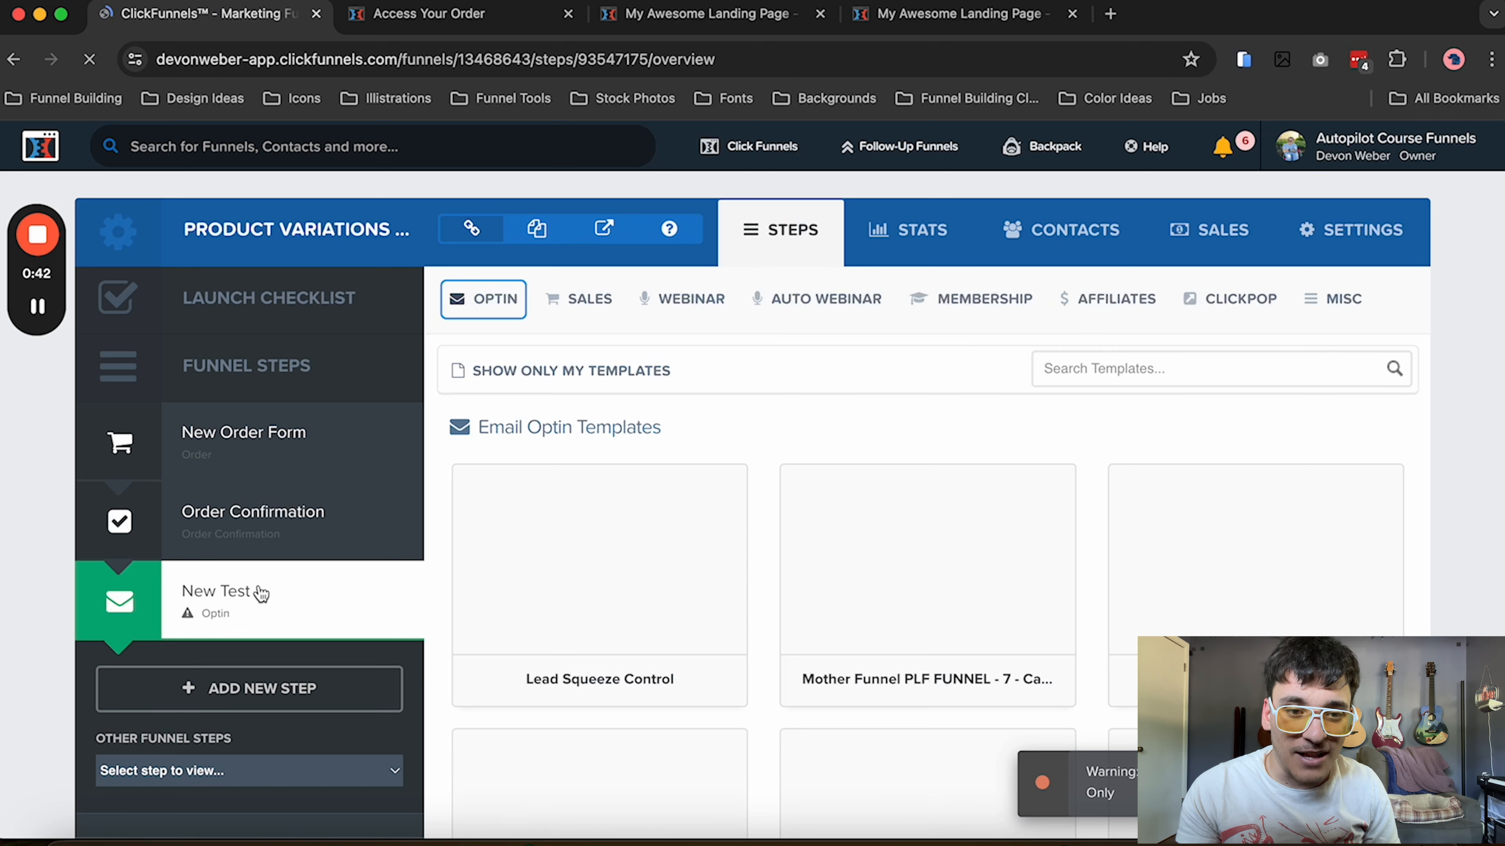
pyautogui.click(598, 301)
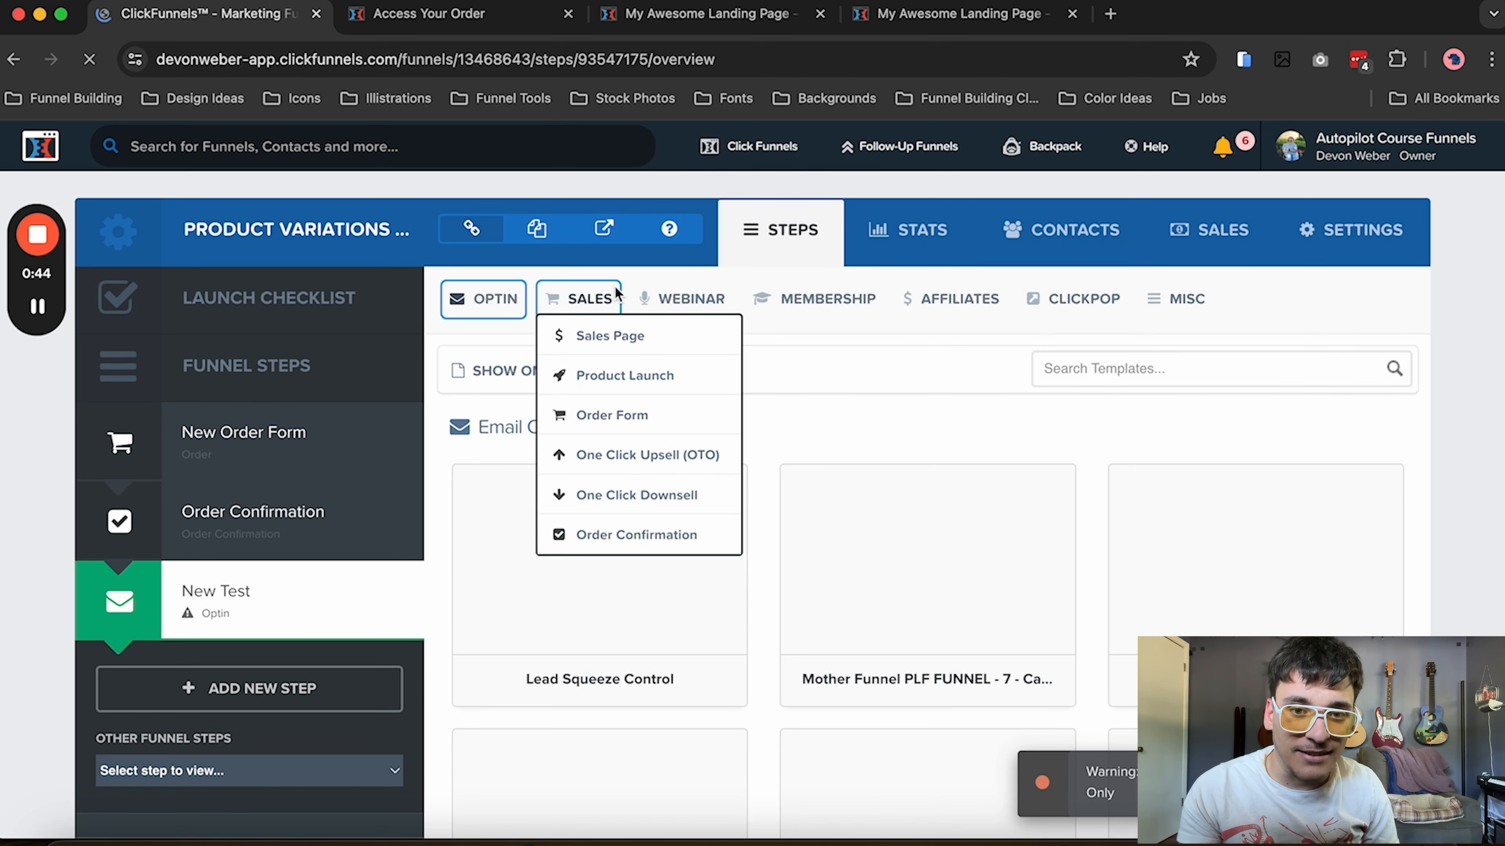
pyautogui.click(599, 410)
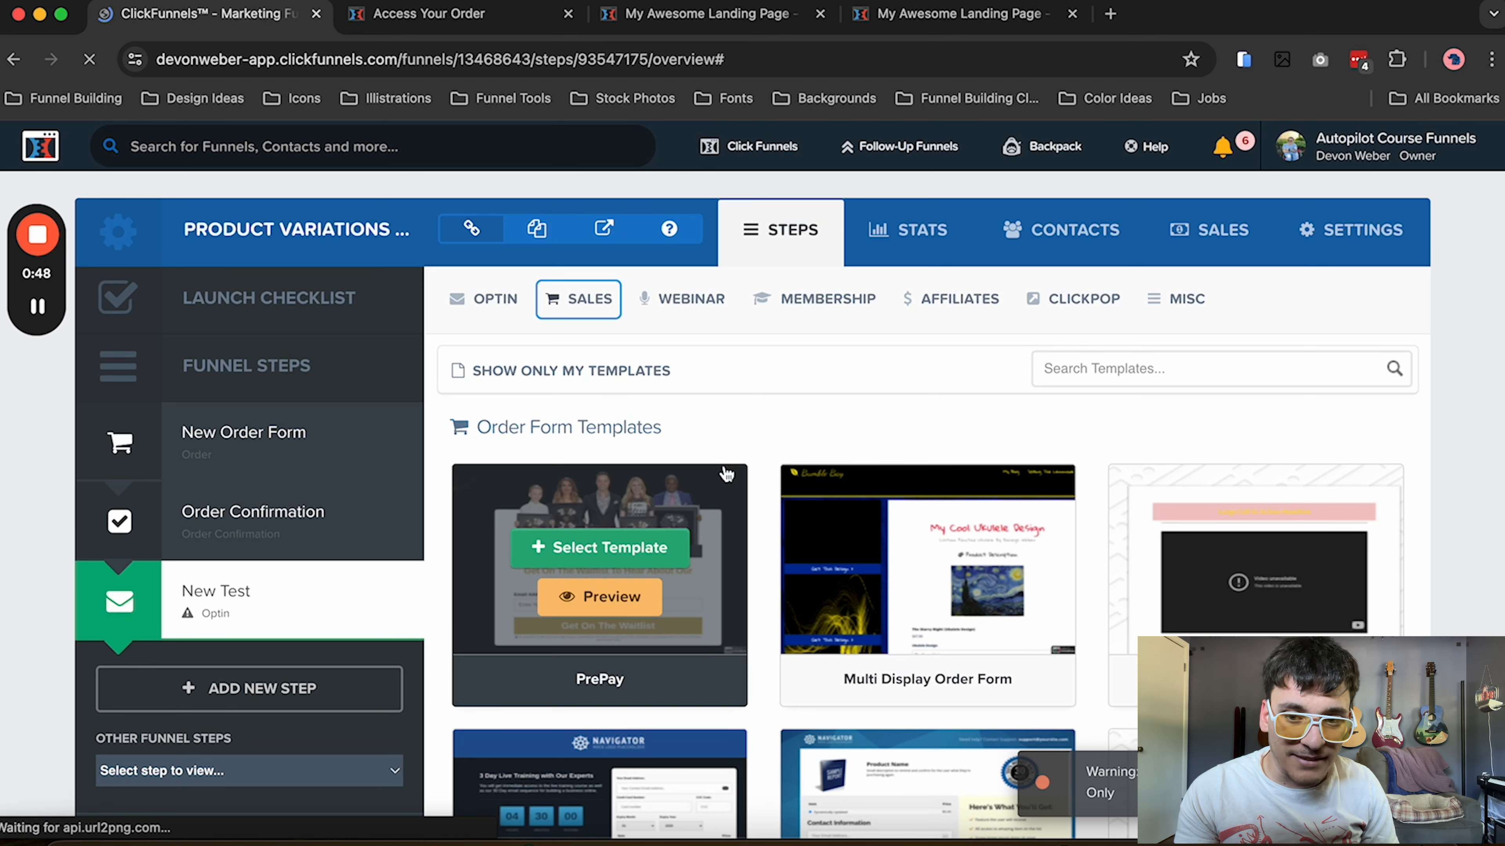
pyautogui.click(592, 302)
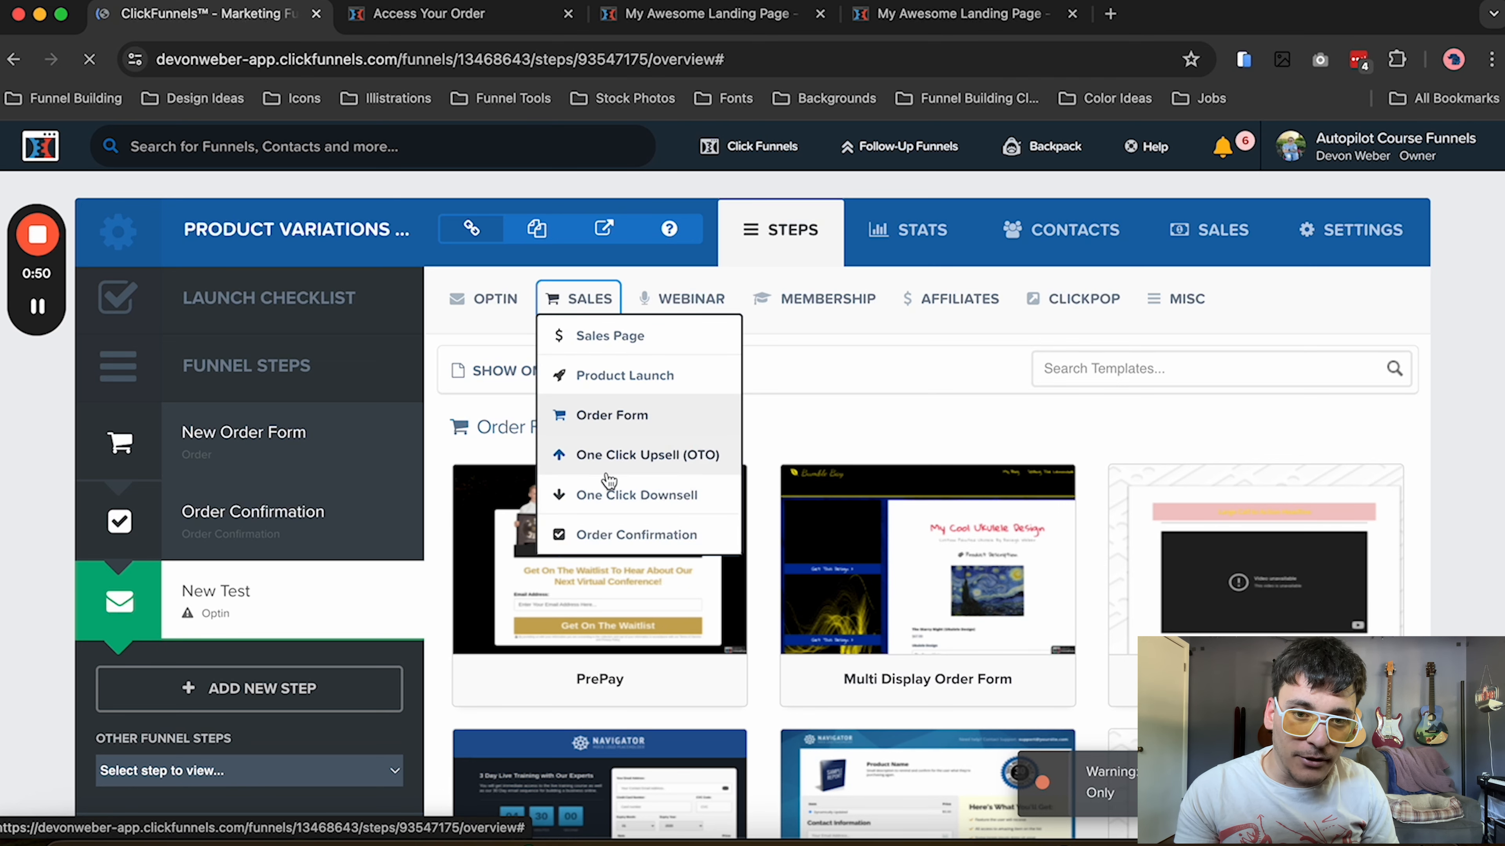
pyautogui.click(611, 534)
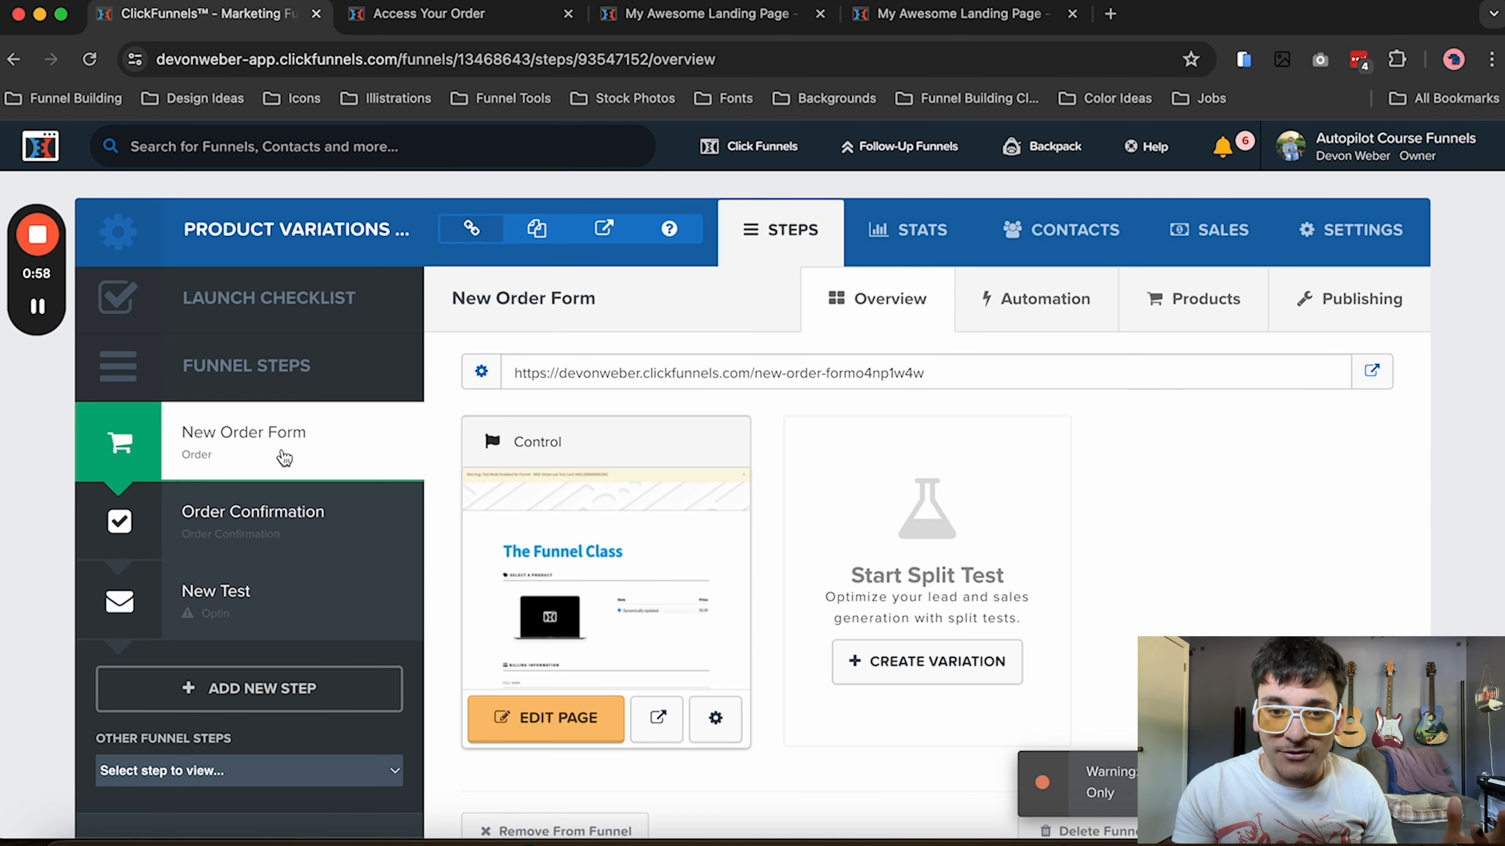
# Open the New Order Form page for editing and replace its existing credit card element with a new Credit Card order element
pyautogui.click(560, 719)
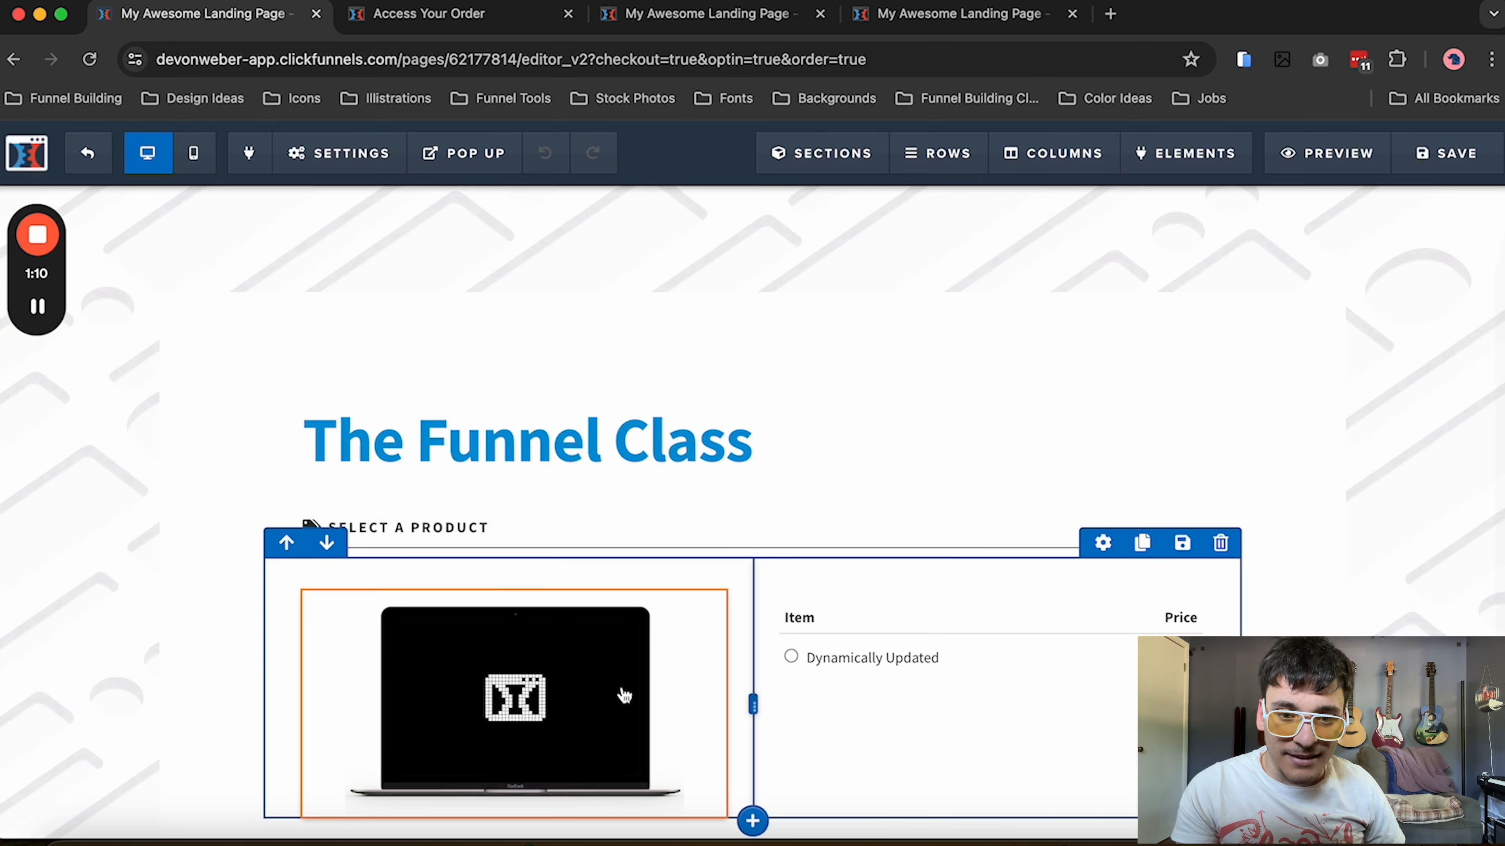
pyautogui.scroll(-7, 622, 686)
pyautogui.scroll(-10, 621, 686)
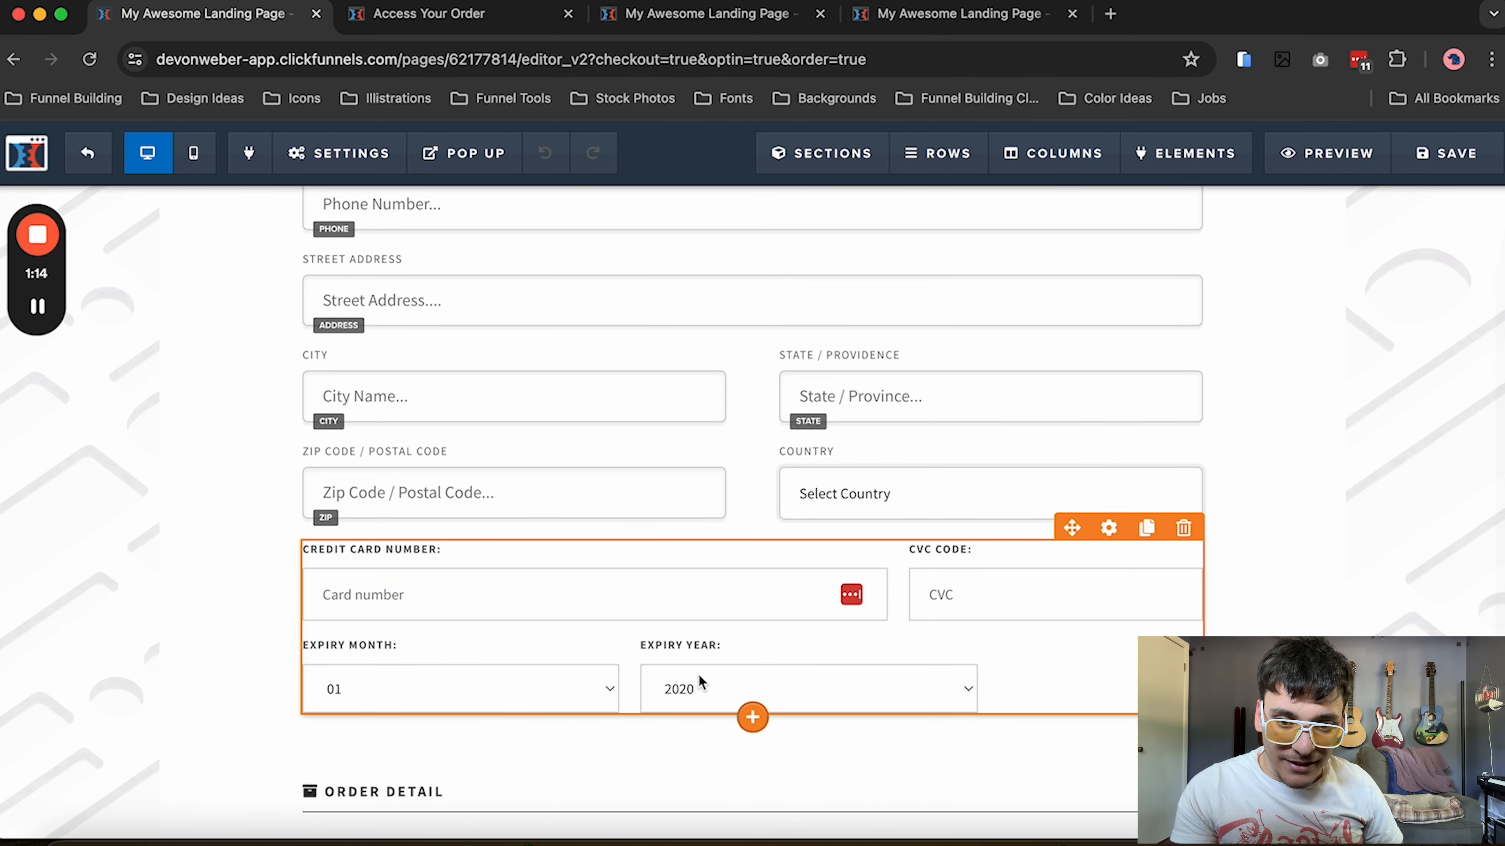
pyautogui.click(751, 719)
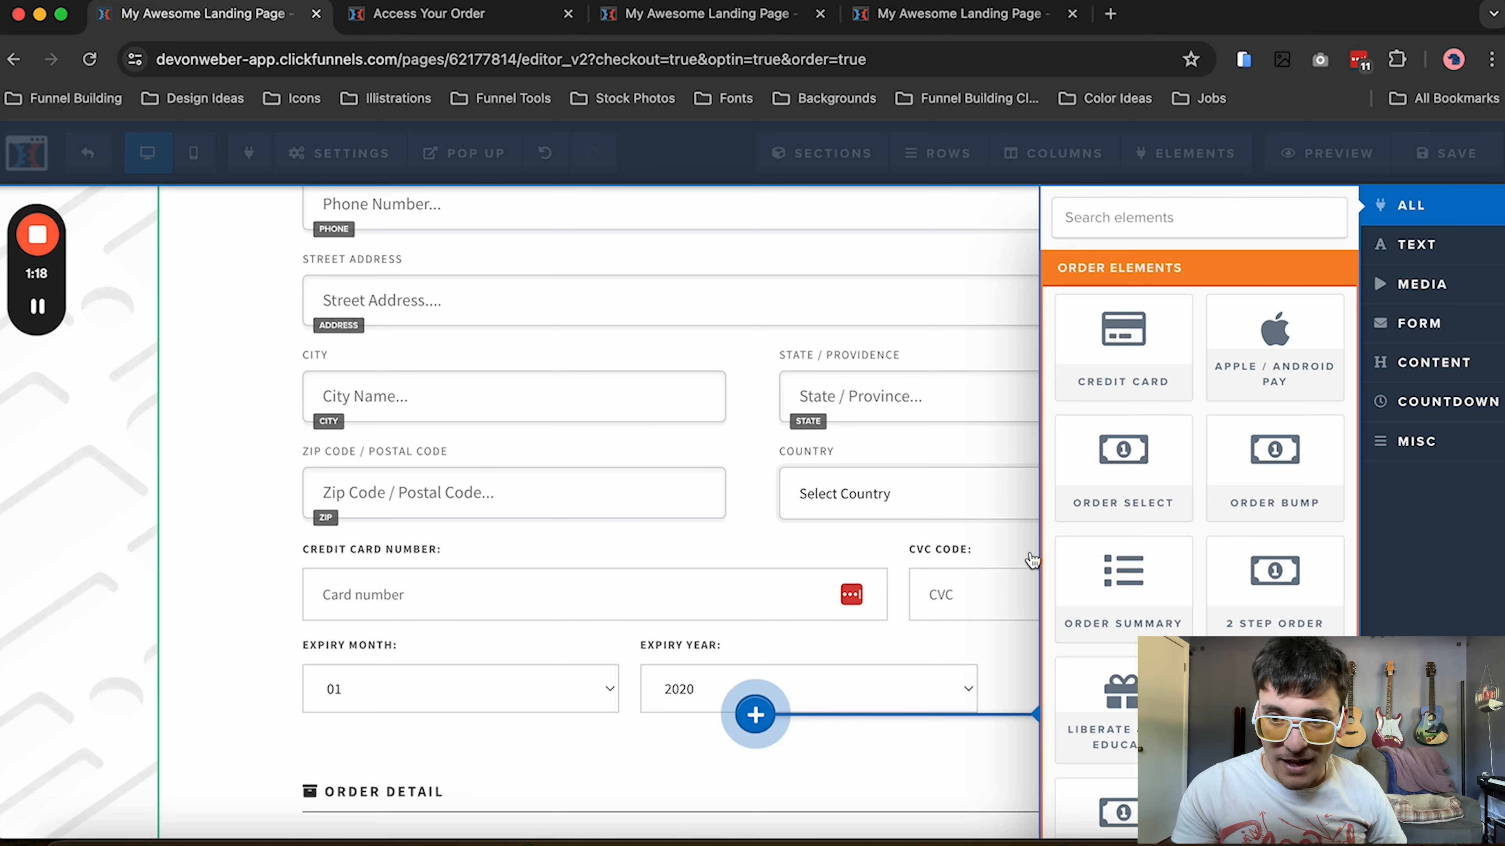
pyautogui.click(1152, 373)
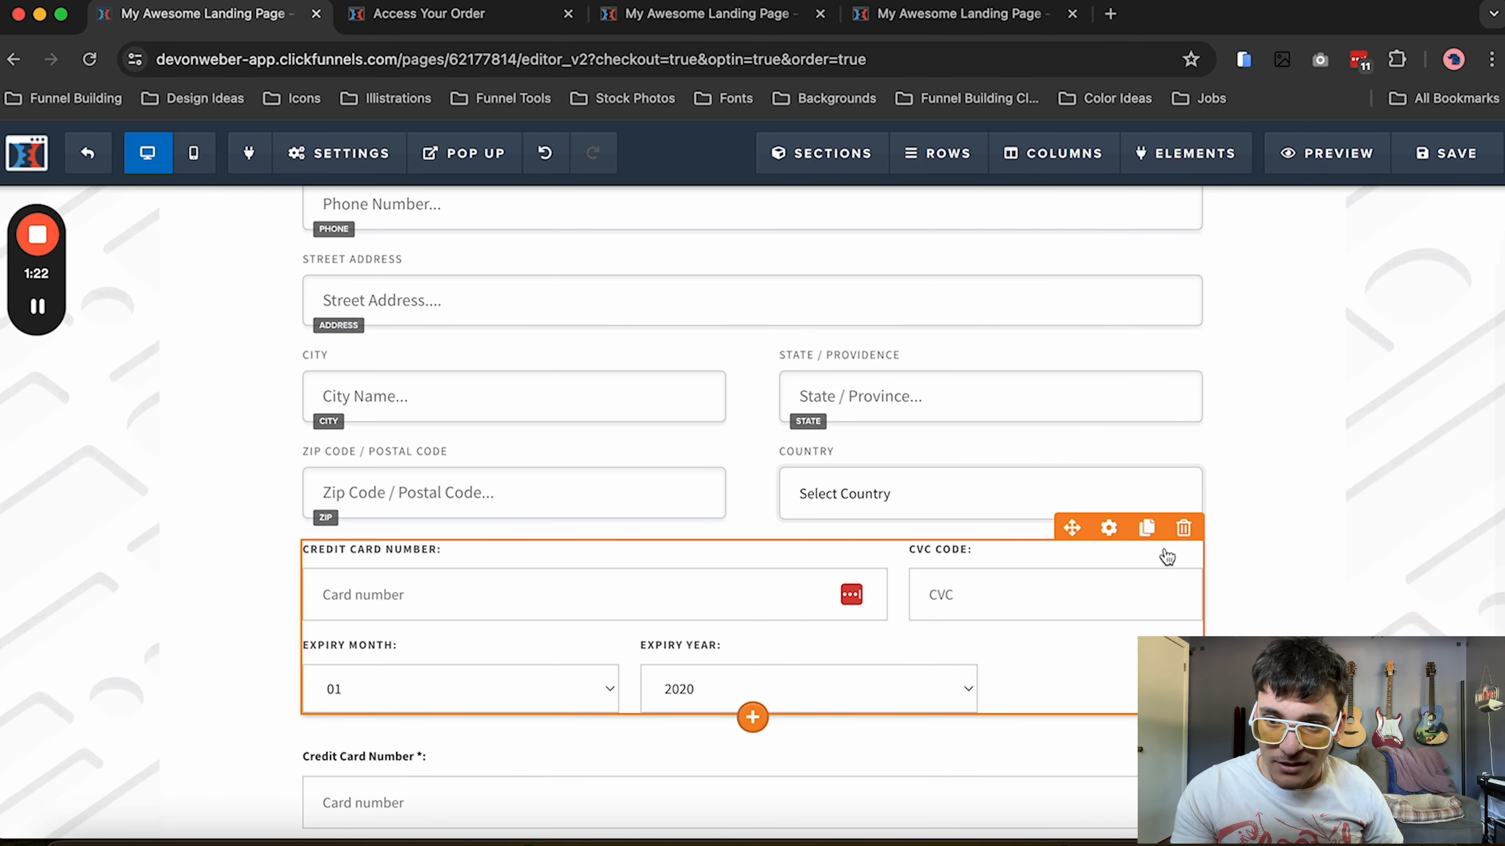
pyautogui.click(1183, 528)
pyautogui.click(927, 193)
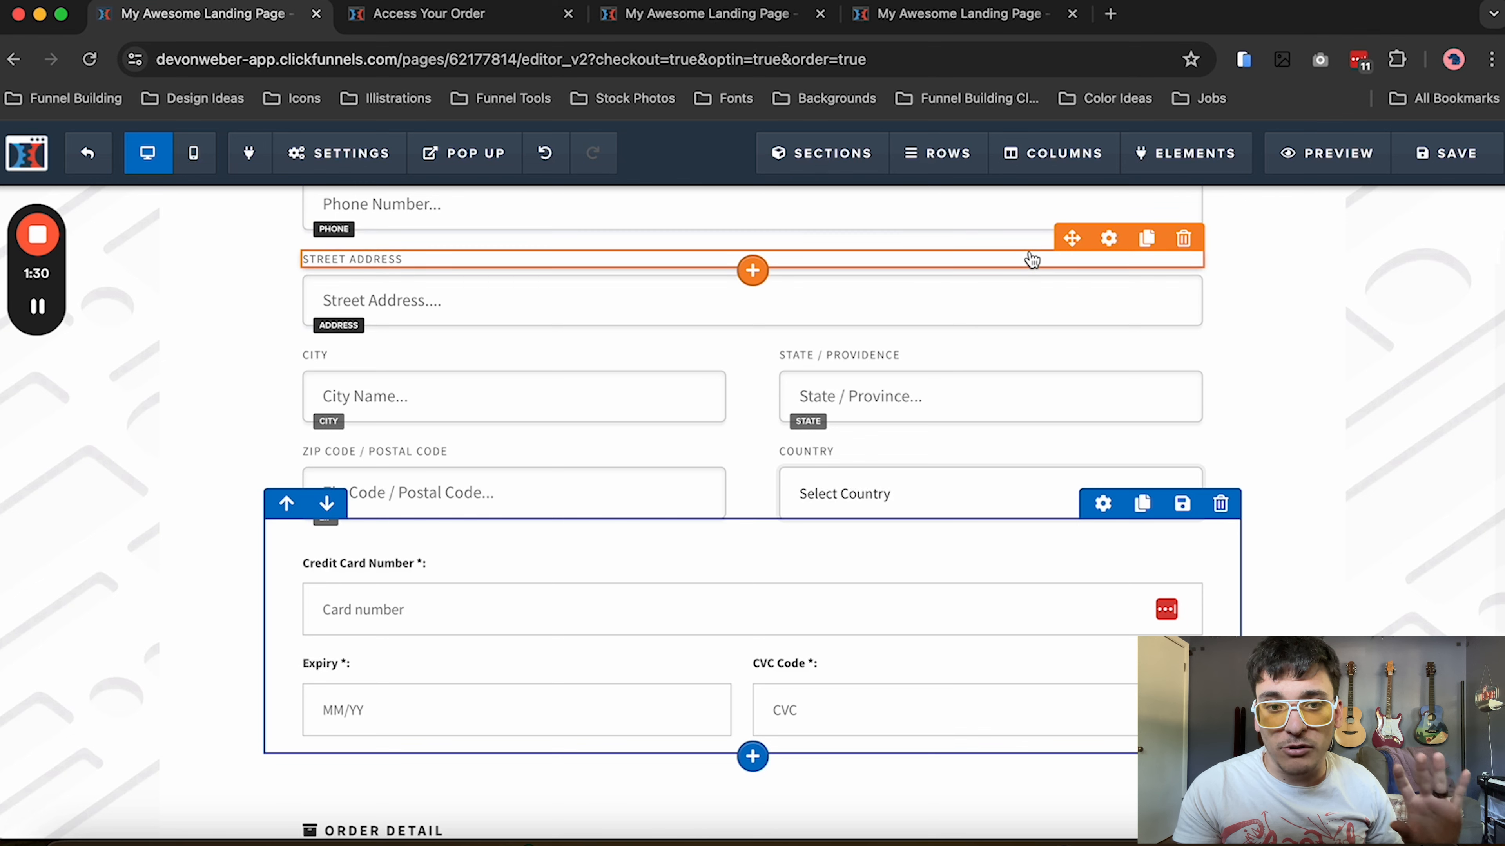
# Save the order form page, dismiss the SEO meta data settings and return to the funnel step overview
pyautogui.click(1413, 174)
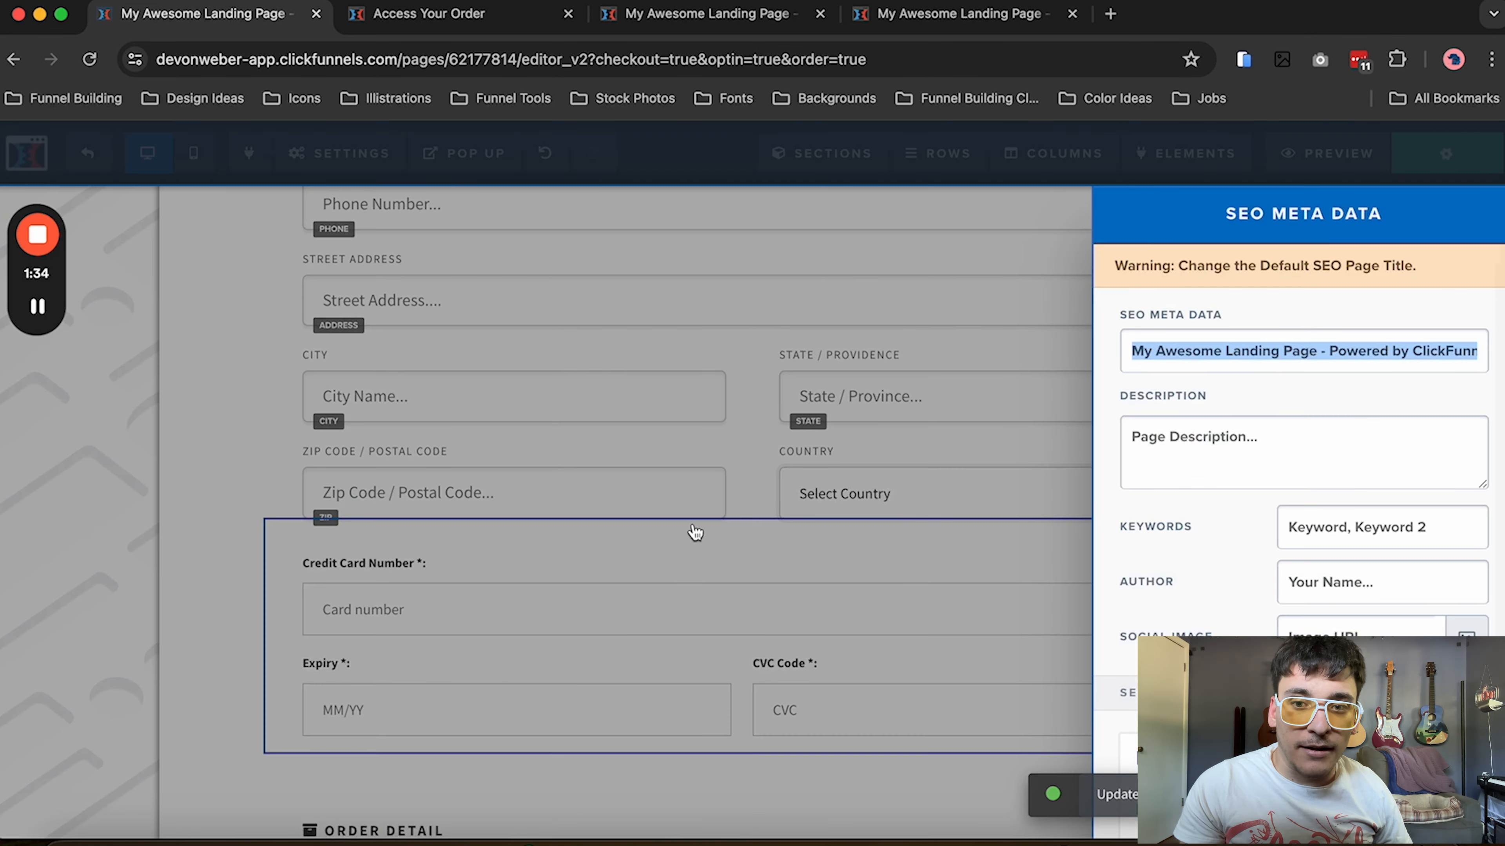
pyautogui.click(695, 533)
pyautogui.click(107, 157)
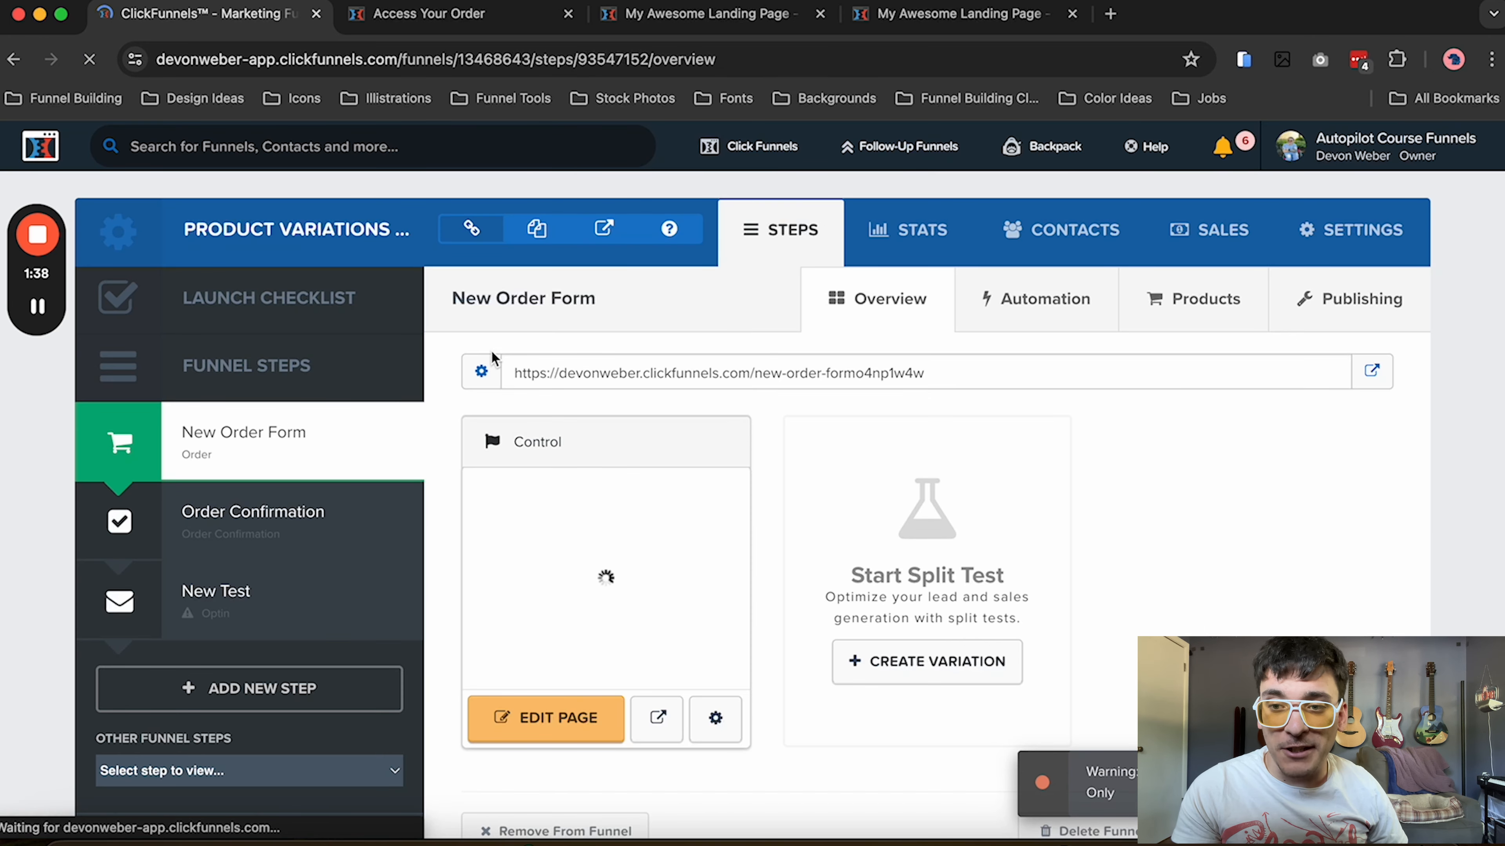
# Start adding a product to the New Order Form step with Stripe as its payment integration
pyautogui.click(1177, 316)
pyautogui.click(463, 510)
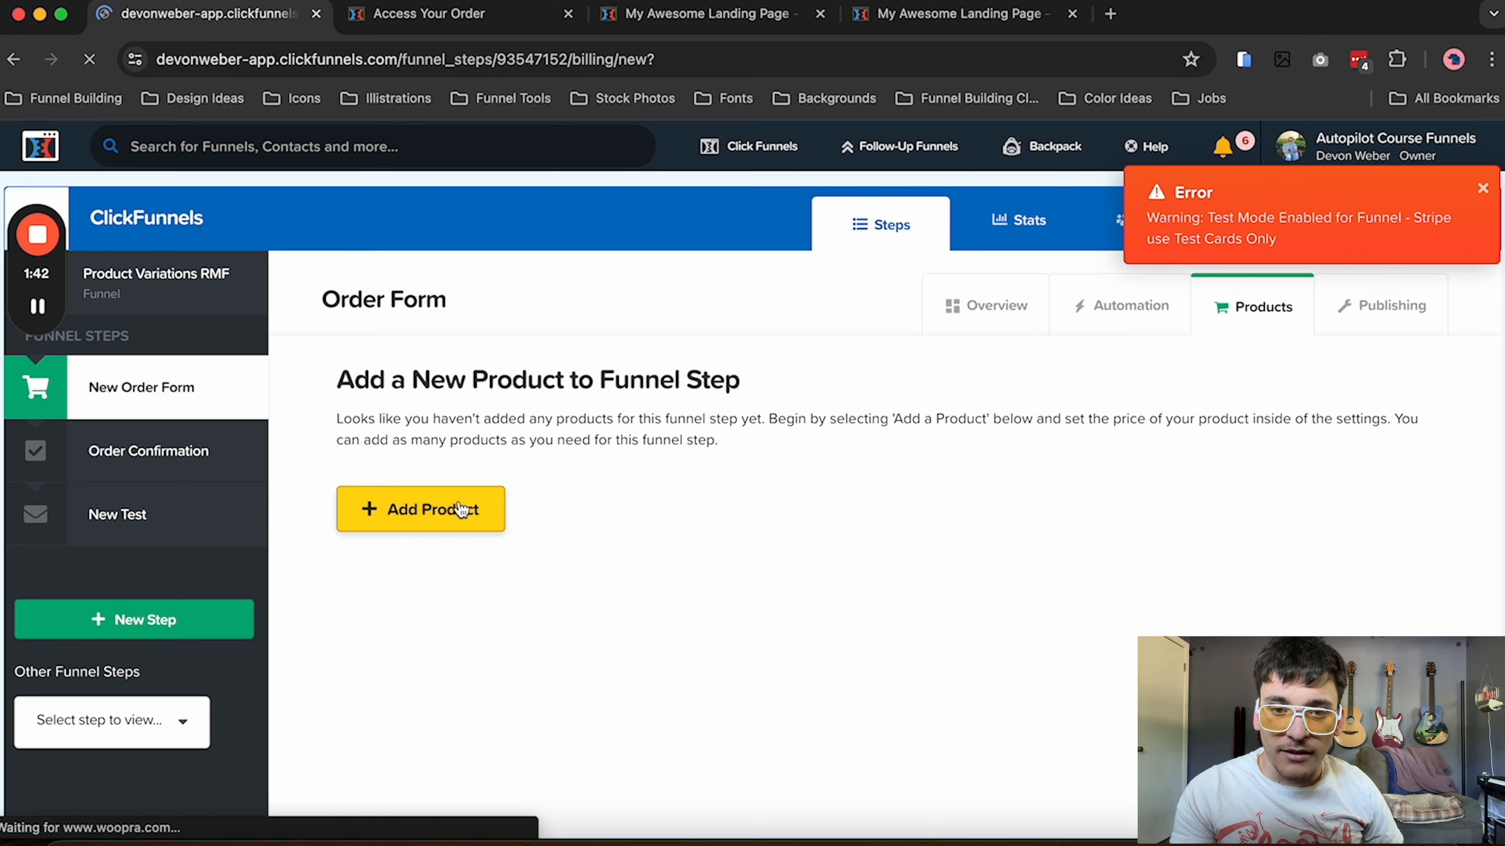
pyautogui.click(566, 531)
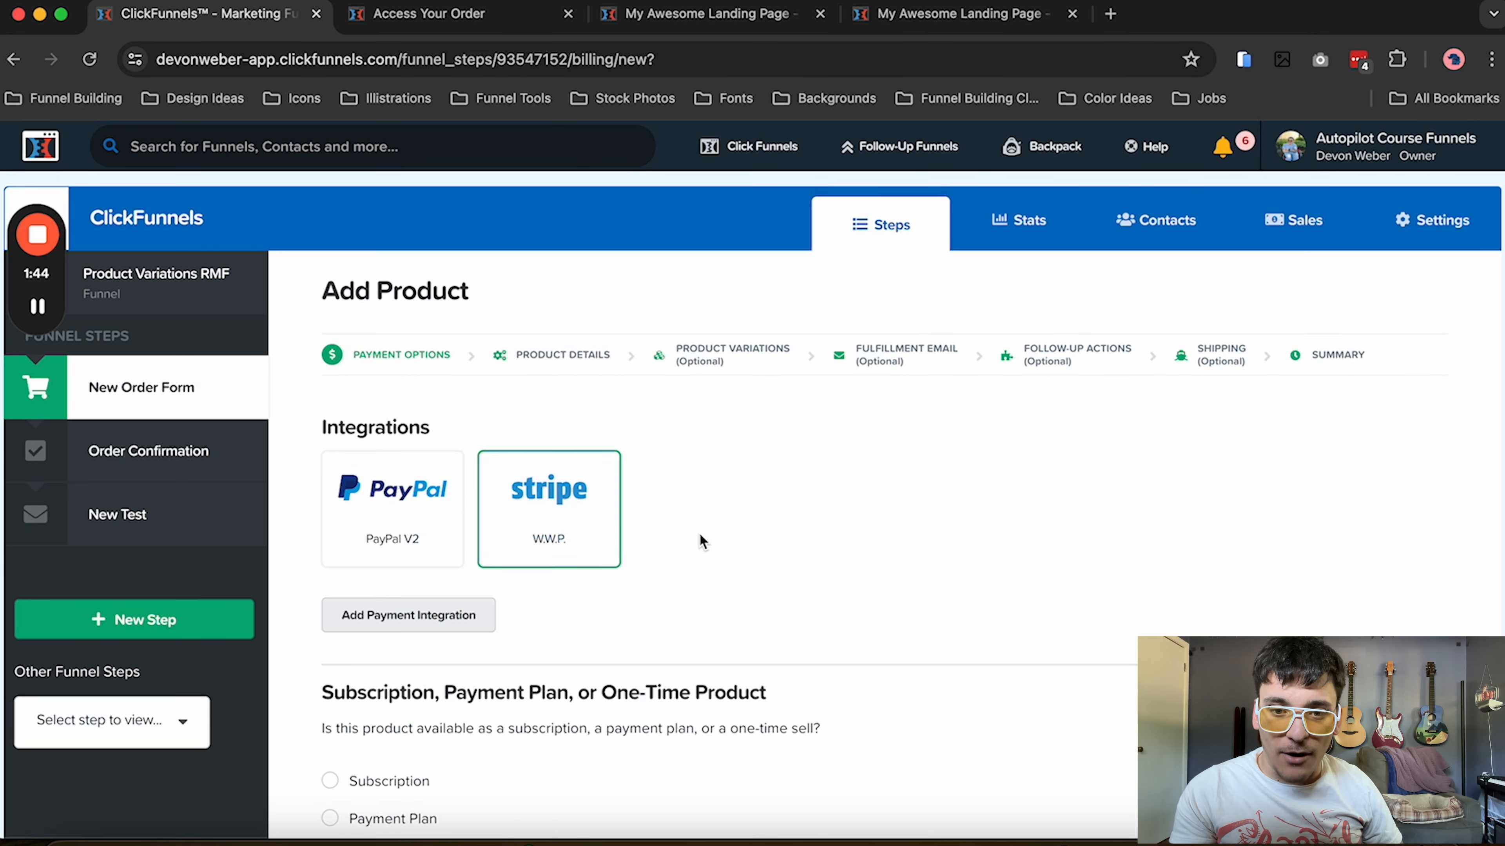
pyautogui.scroll(-5, 710, 534)
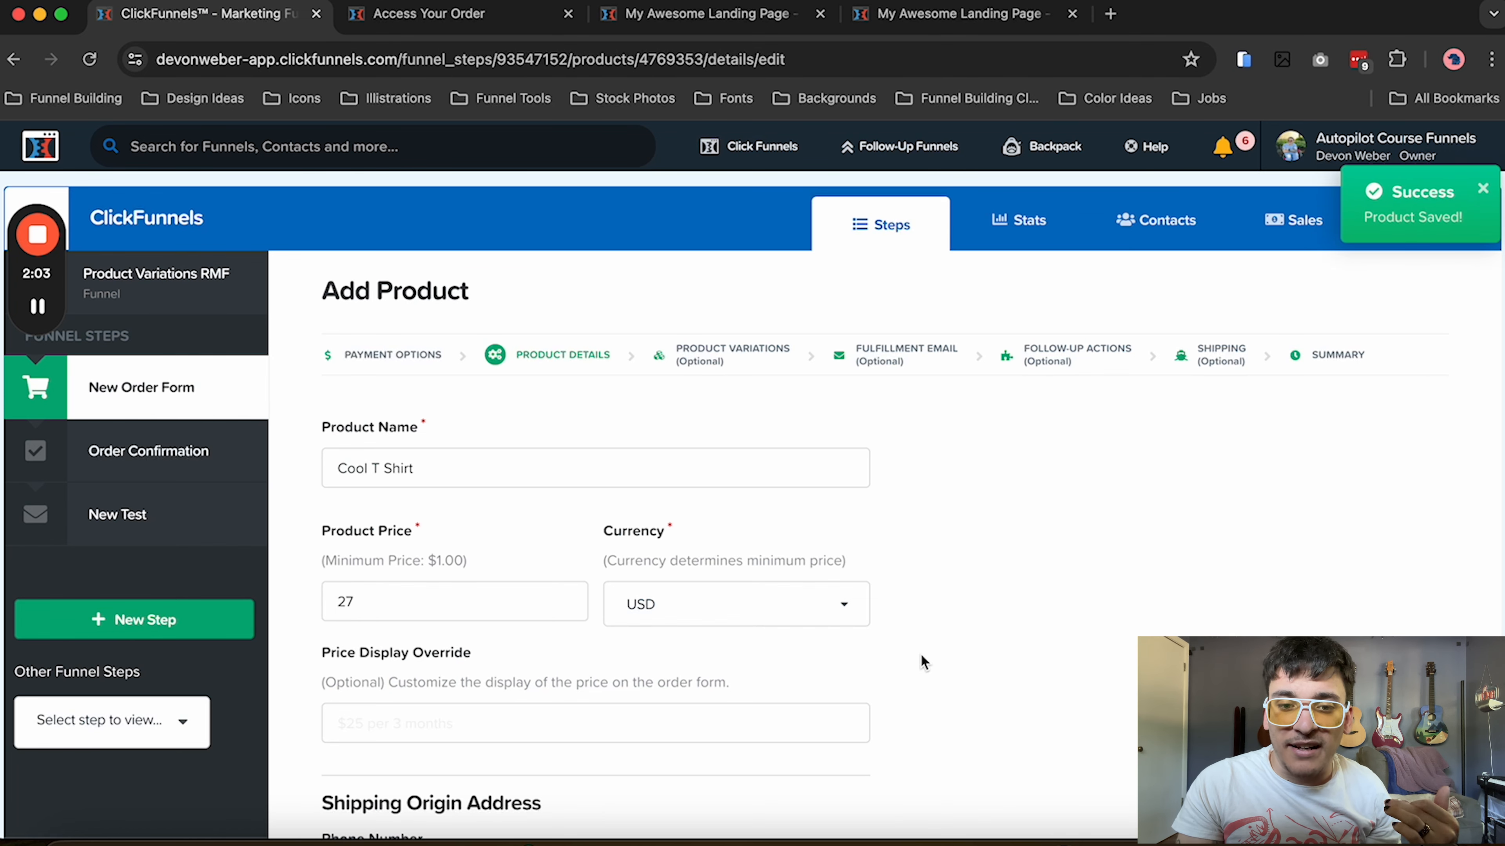
# Save the Cool T Shirt product details and continue to its product variations
pyautogui.scroll(-3, 921, 652)
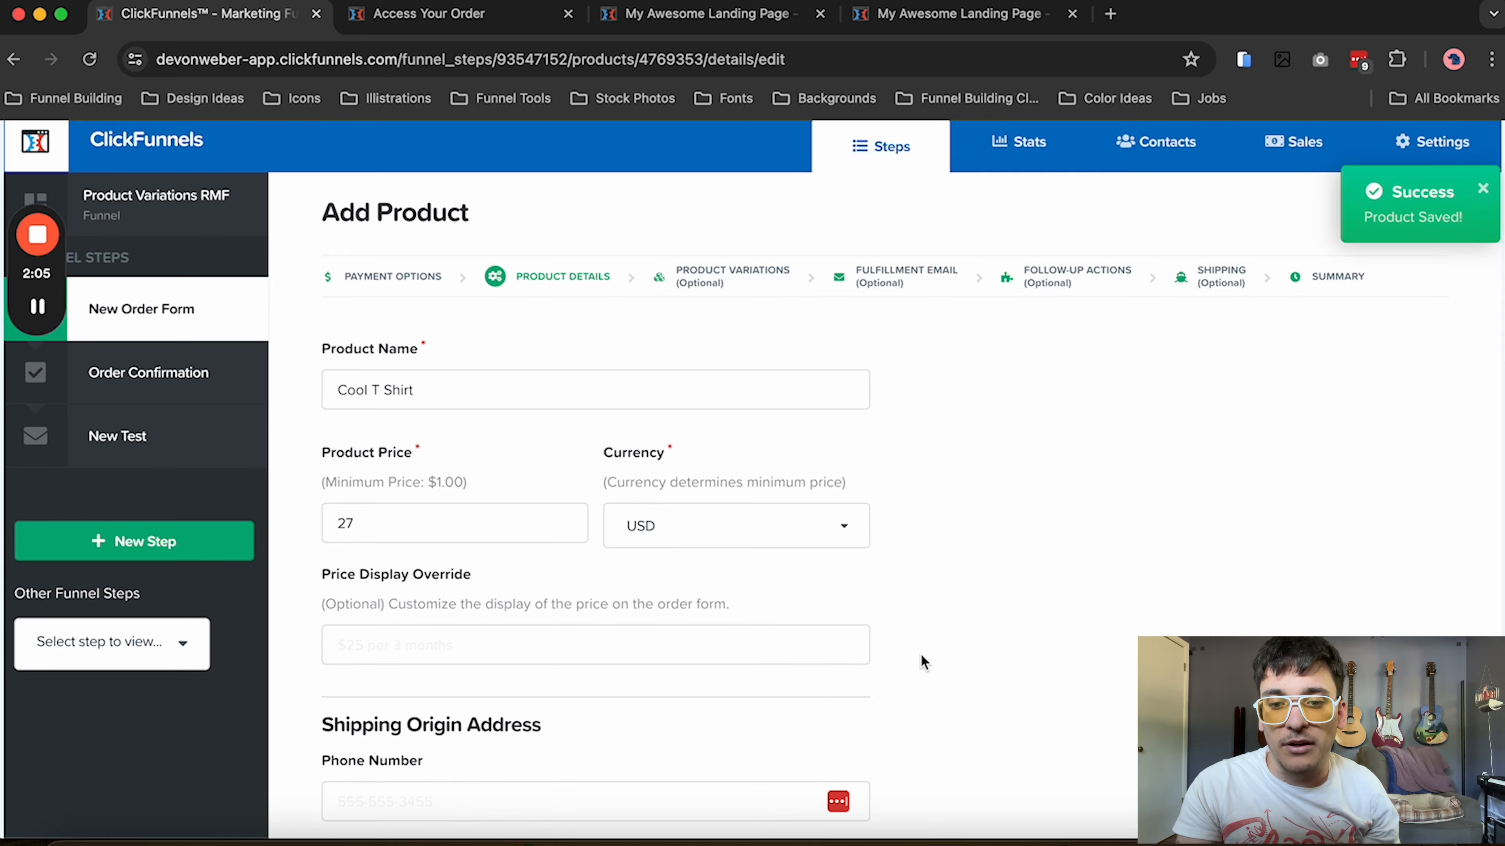
pyautogui.scroll(-8, 921, 653)
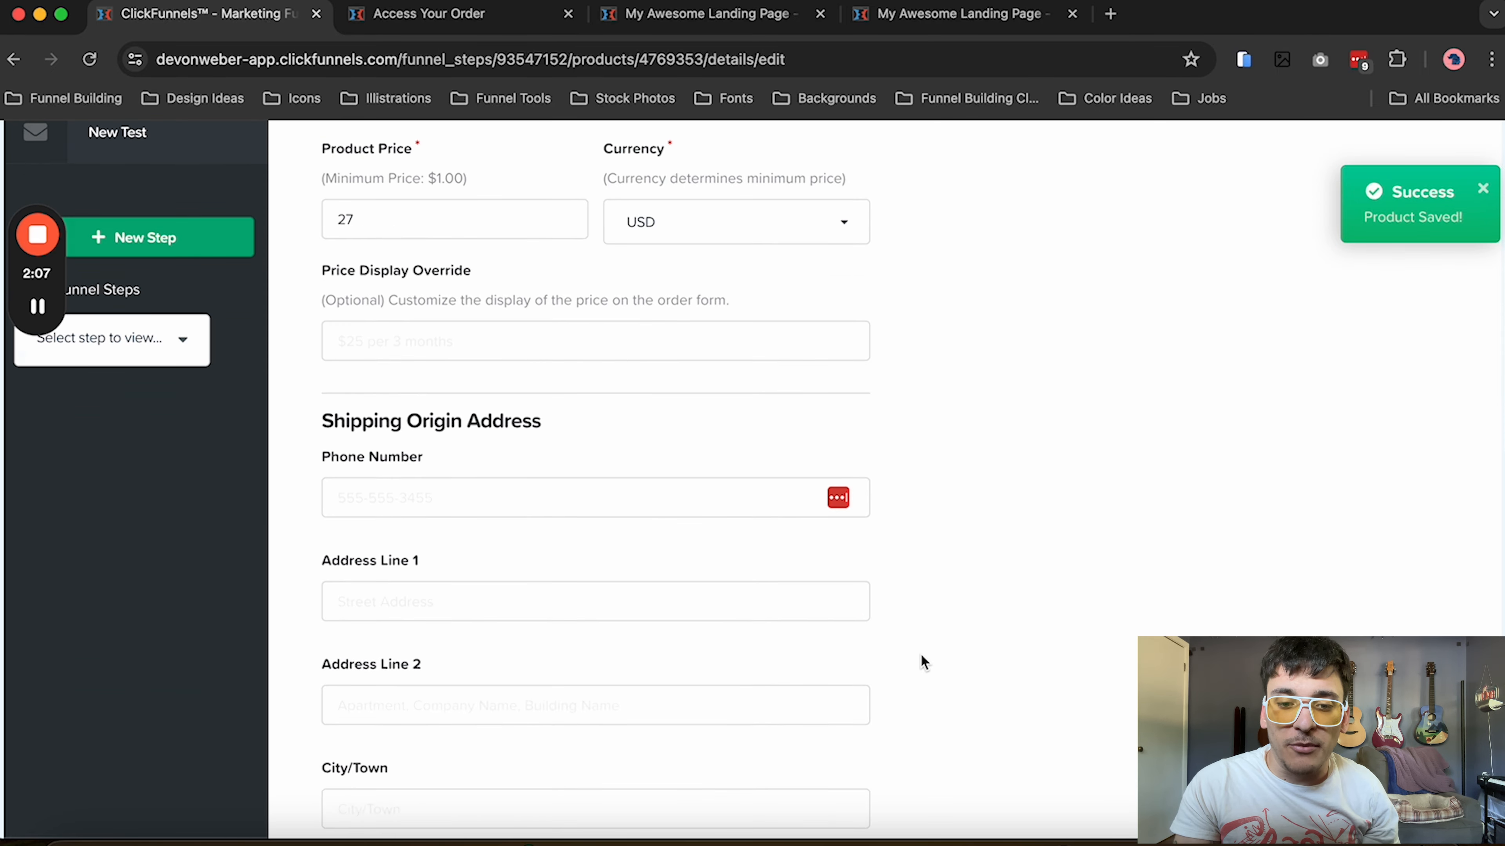
pyautogui.scroll(-18, 920, 653)
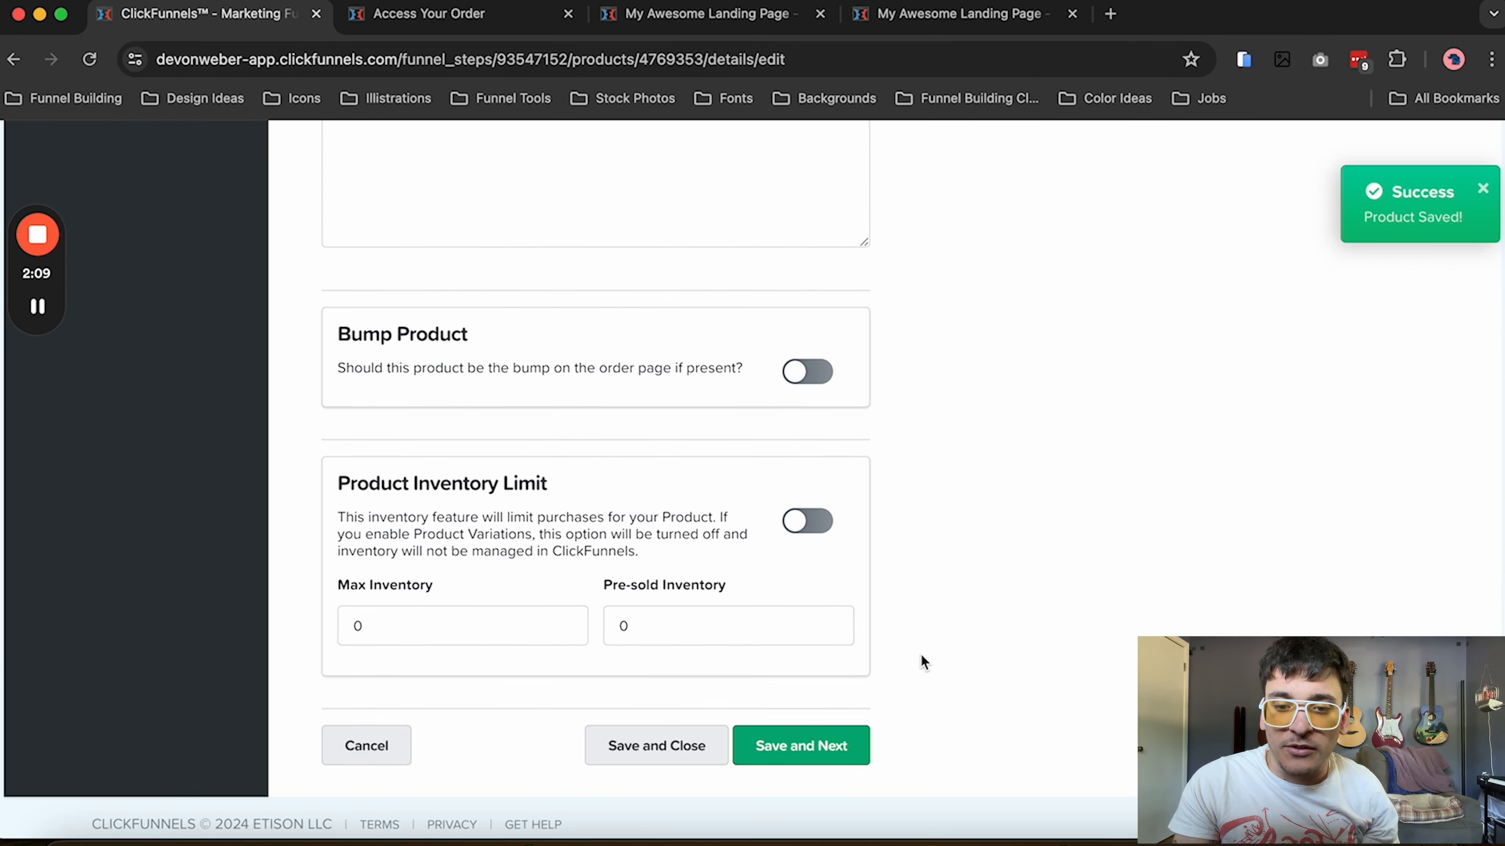
pyautogui.click(828, 677)
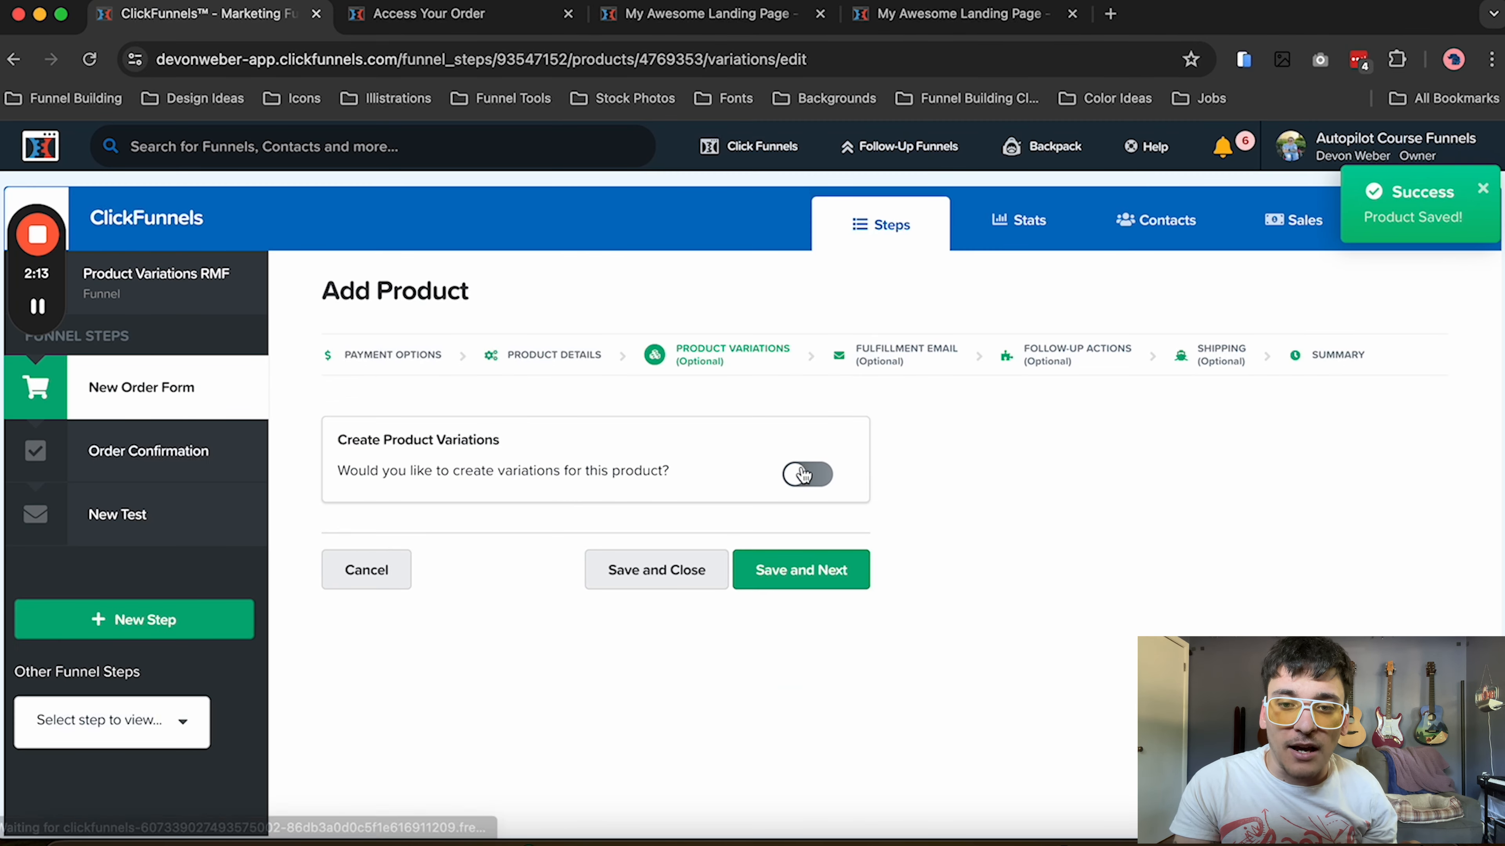
# Enable product variations and save a Size variation type with the values S, M and L, continuing with another attribute
pyautogui.click(806, 478)
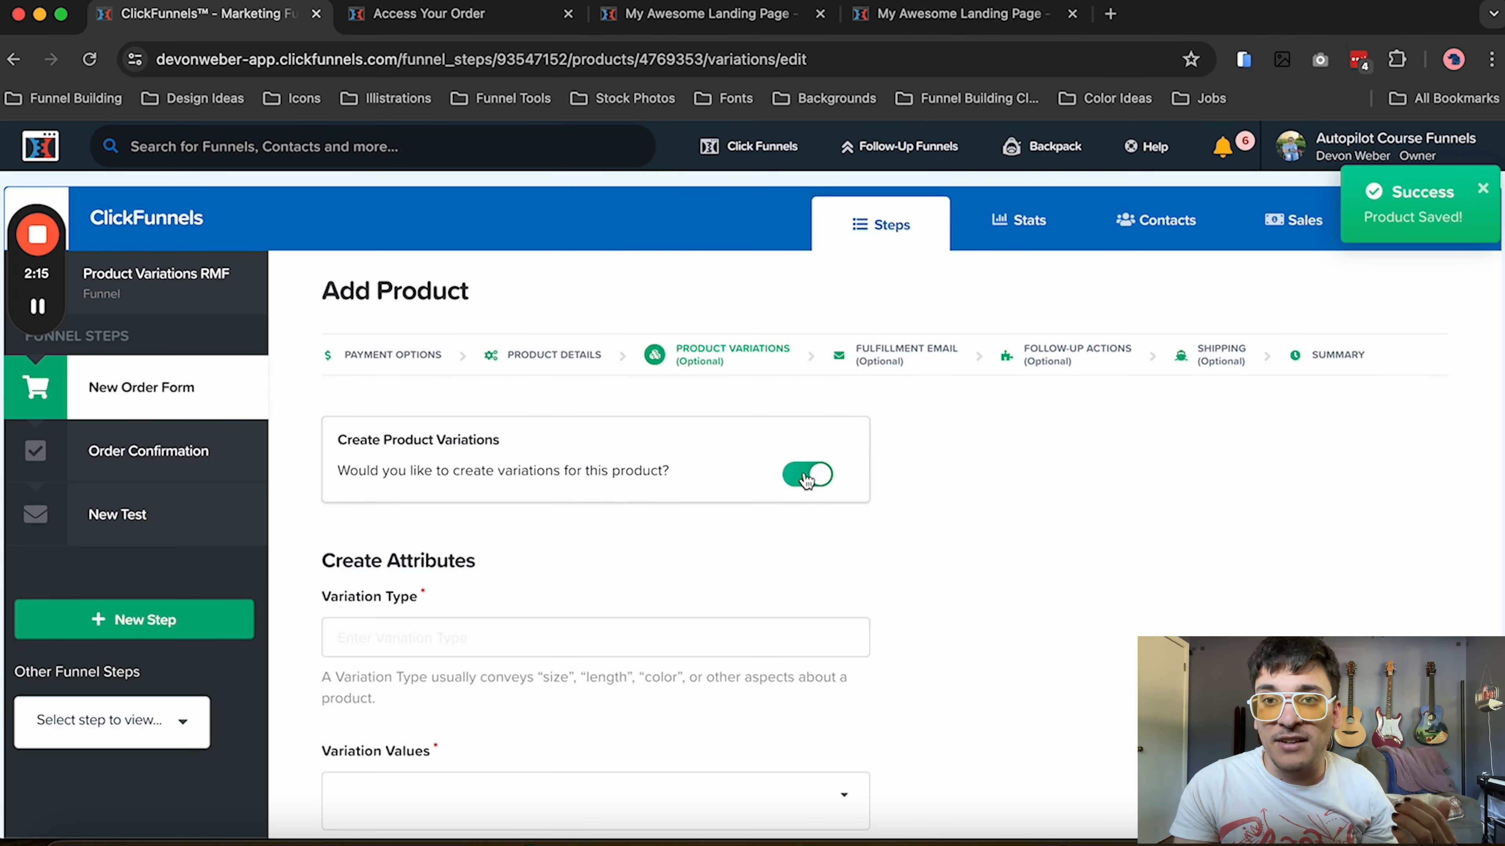
pyautogui.click(603, 639)
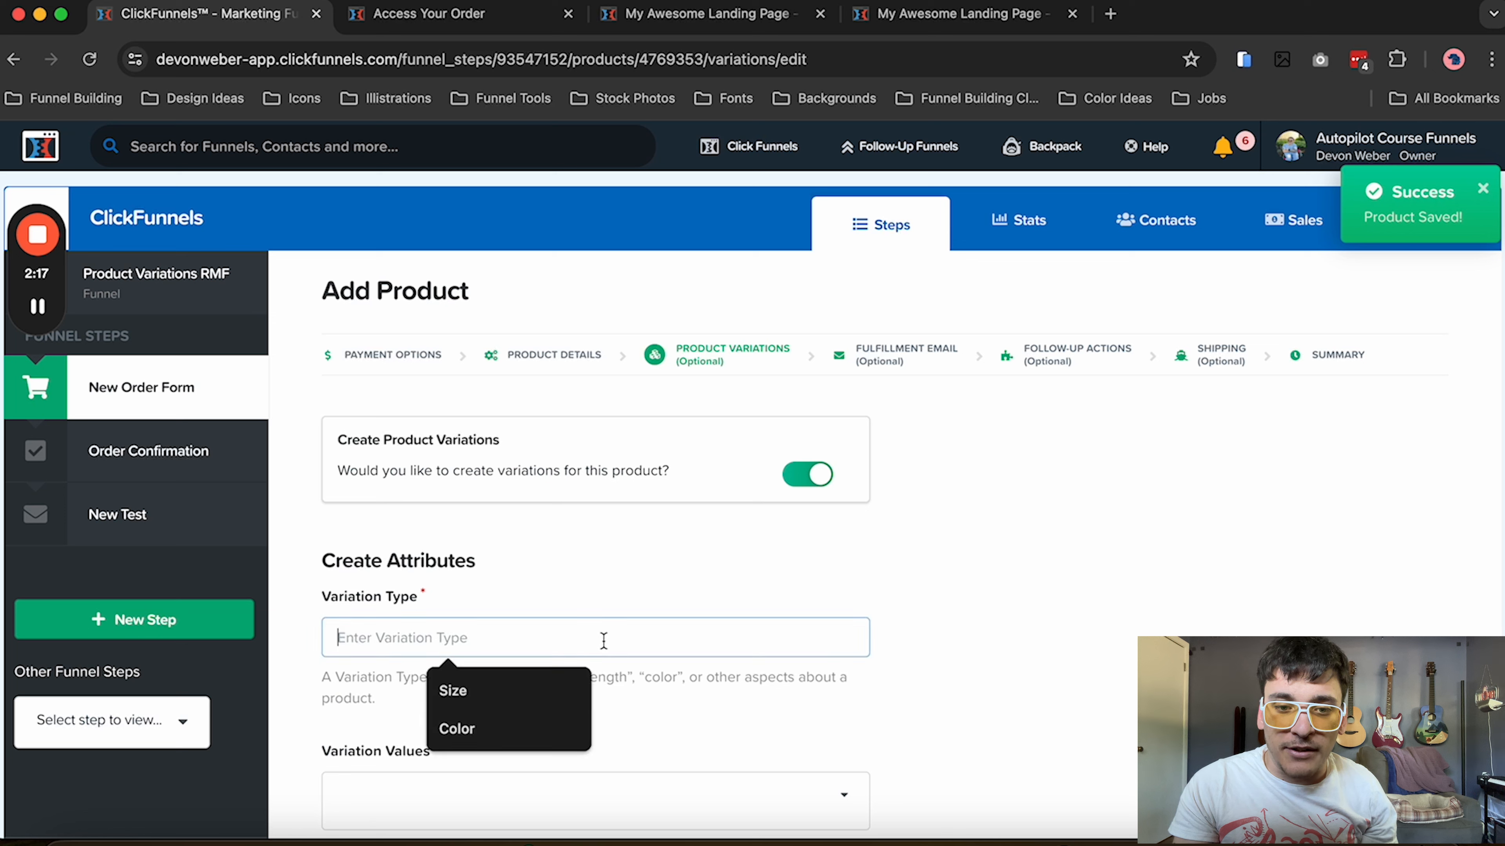
pyautogui.write('Size')
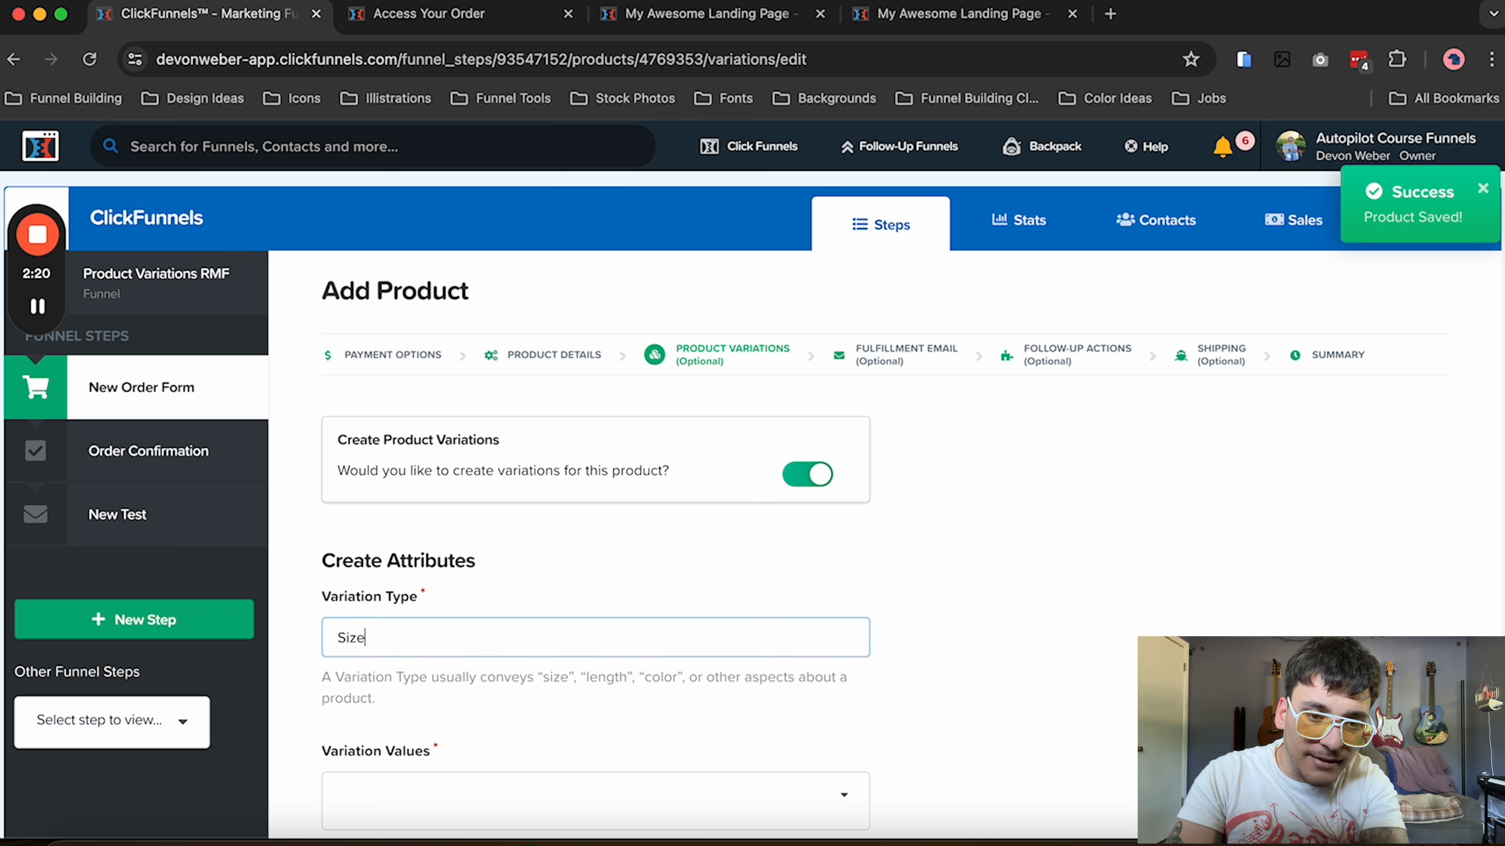
pyautogui.press('Tab')
pyautogui.write('S')
pyautogui.press('Return')
pyautogui.write('M')
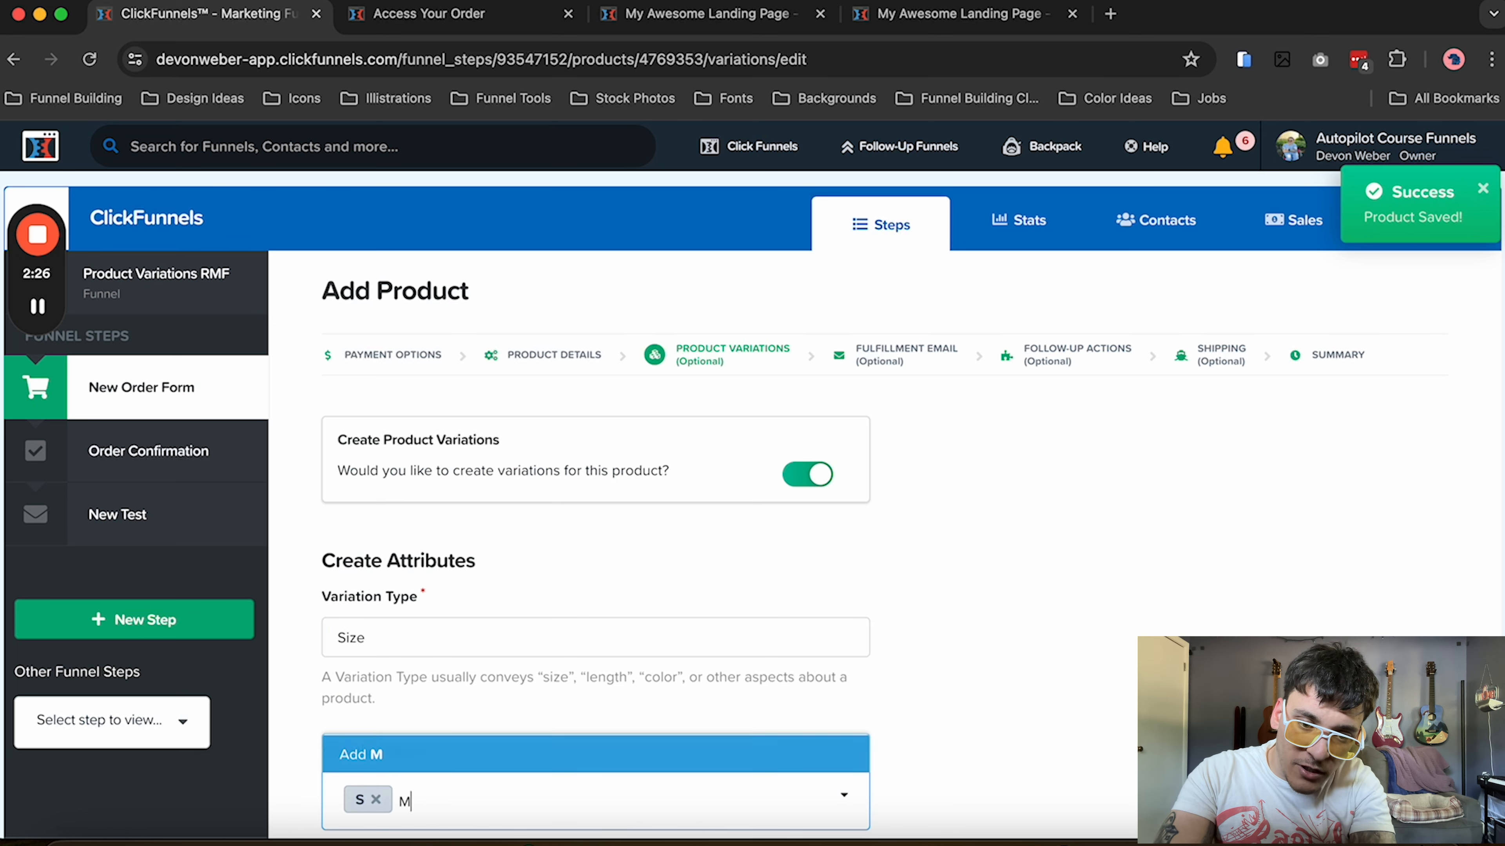
pyautogui.press('Return')
pyautogui.write('L')
pyautogui.press('Return')
pyautogui.scroll(-5, 618, 655)
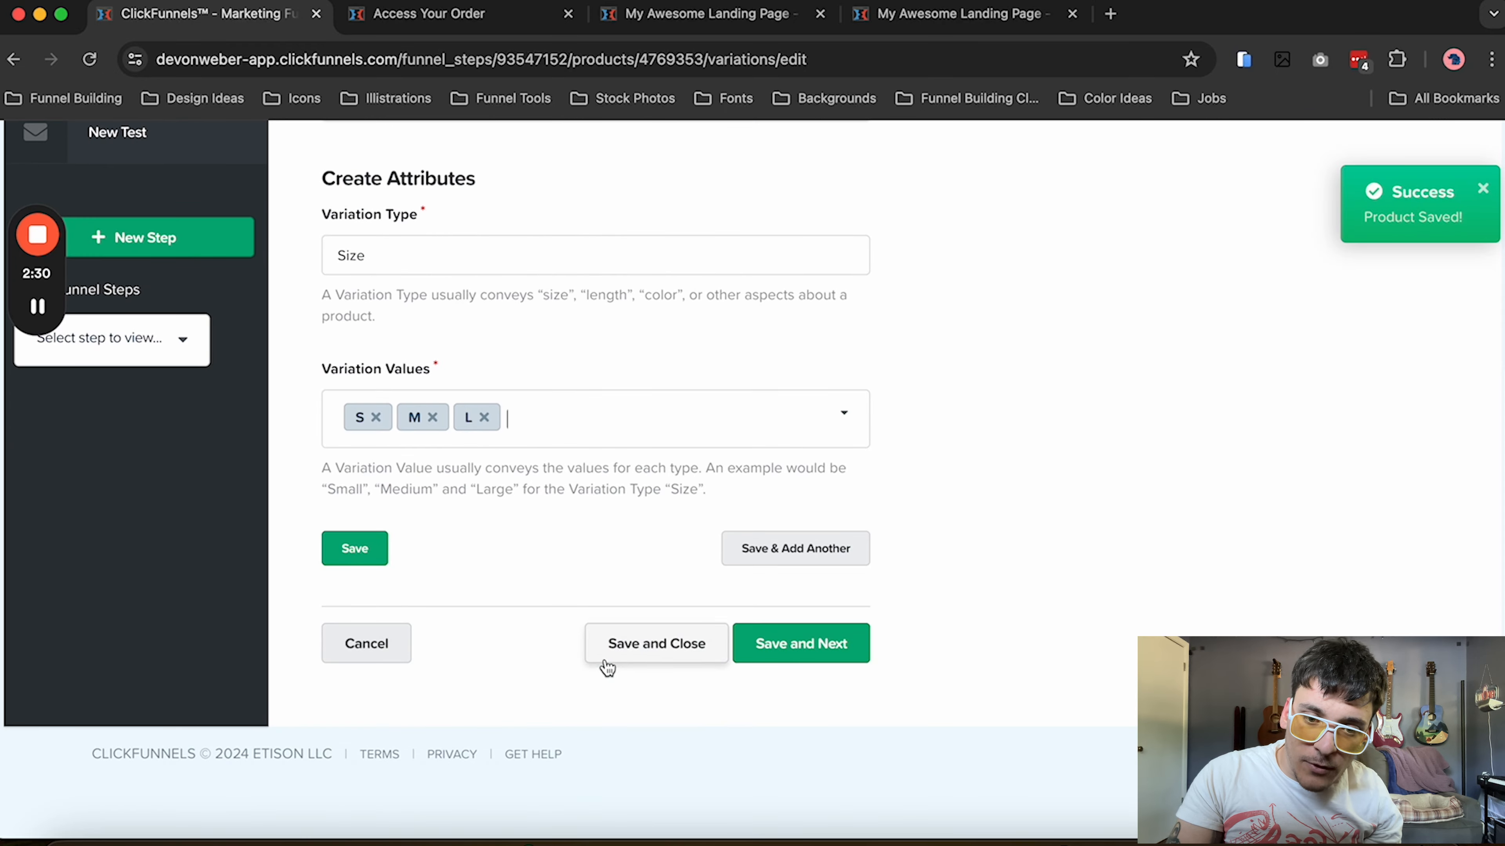
pyautogui.click(806, 551)
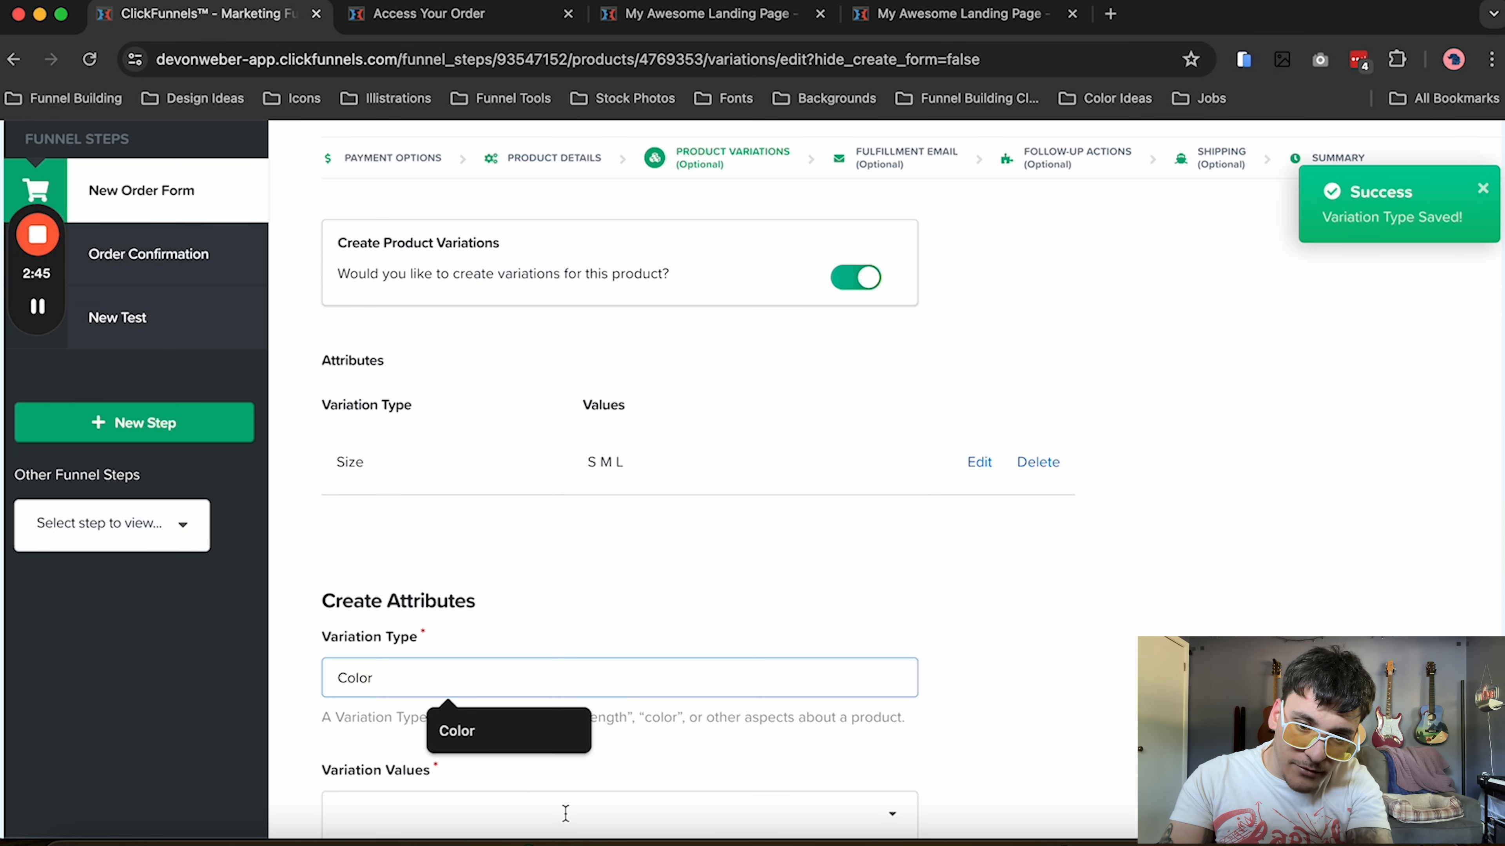
# Create a Color variation type with the values Blue, Yellow and Red, confirming that existing variations are regenerated
pyautogui.click(566, 814)
pyautogui.write('Blue')
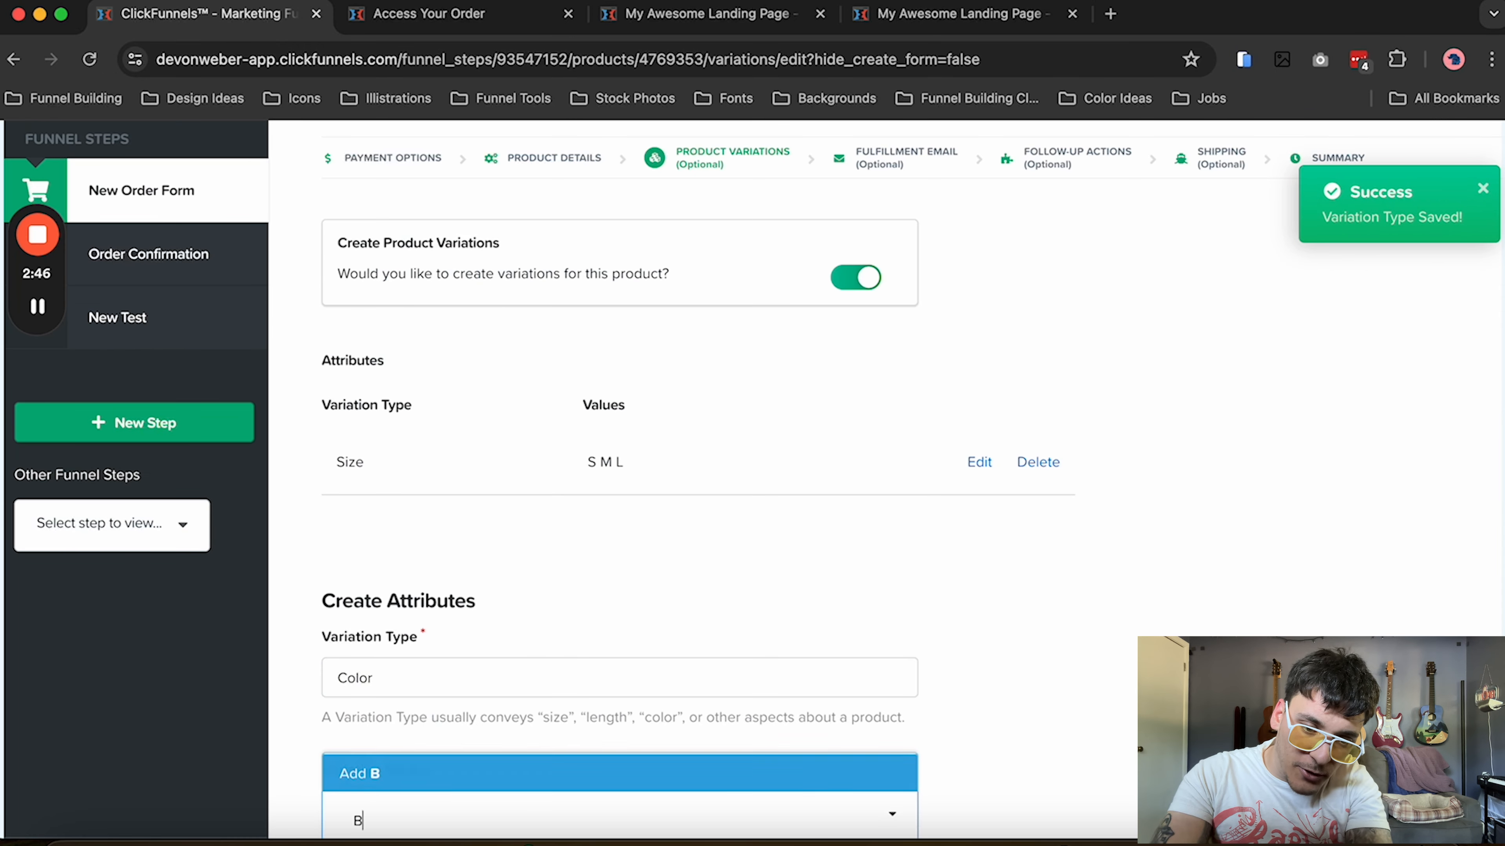
pyautogui.press('Return')
pyautogui.write('Yellow')
pyautogui.press('Return')
pyautogui.write('Red')
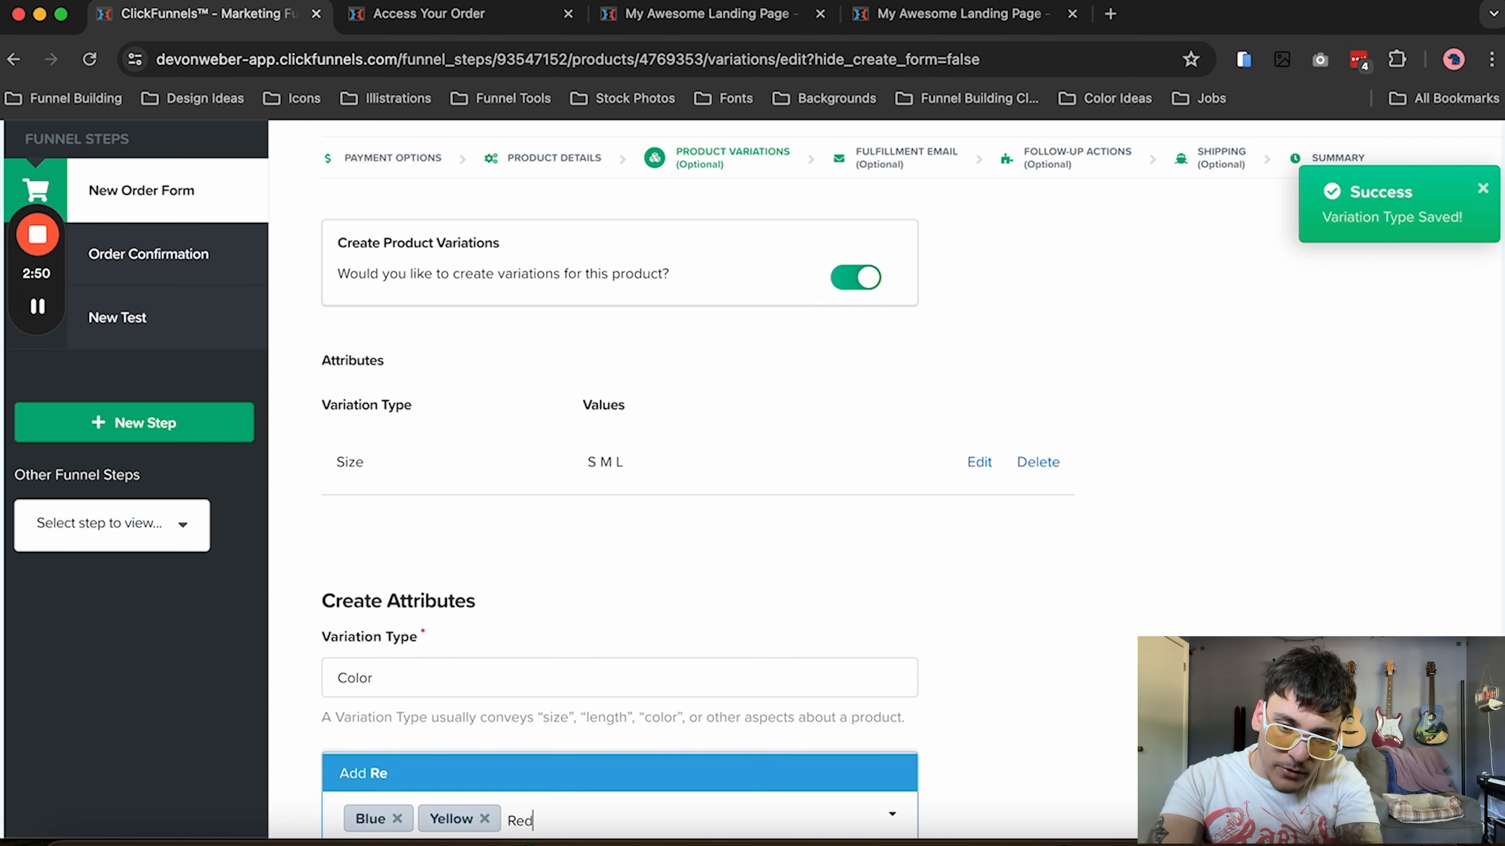
pyautogui.press('Return')
pyautogui.scroll(-6, 654, 723)
pyautogui.scroll(-1, 657, 731)
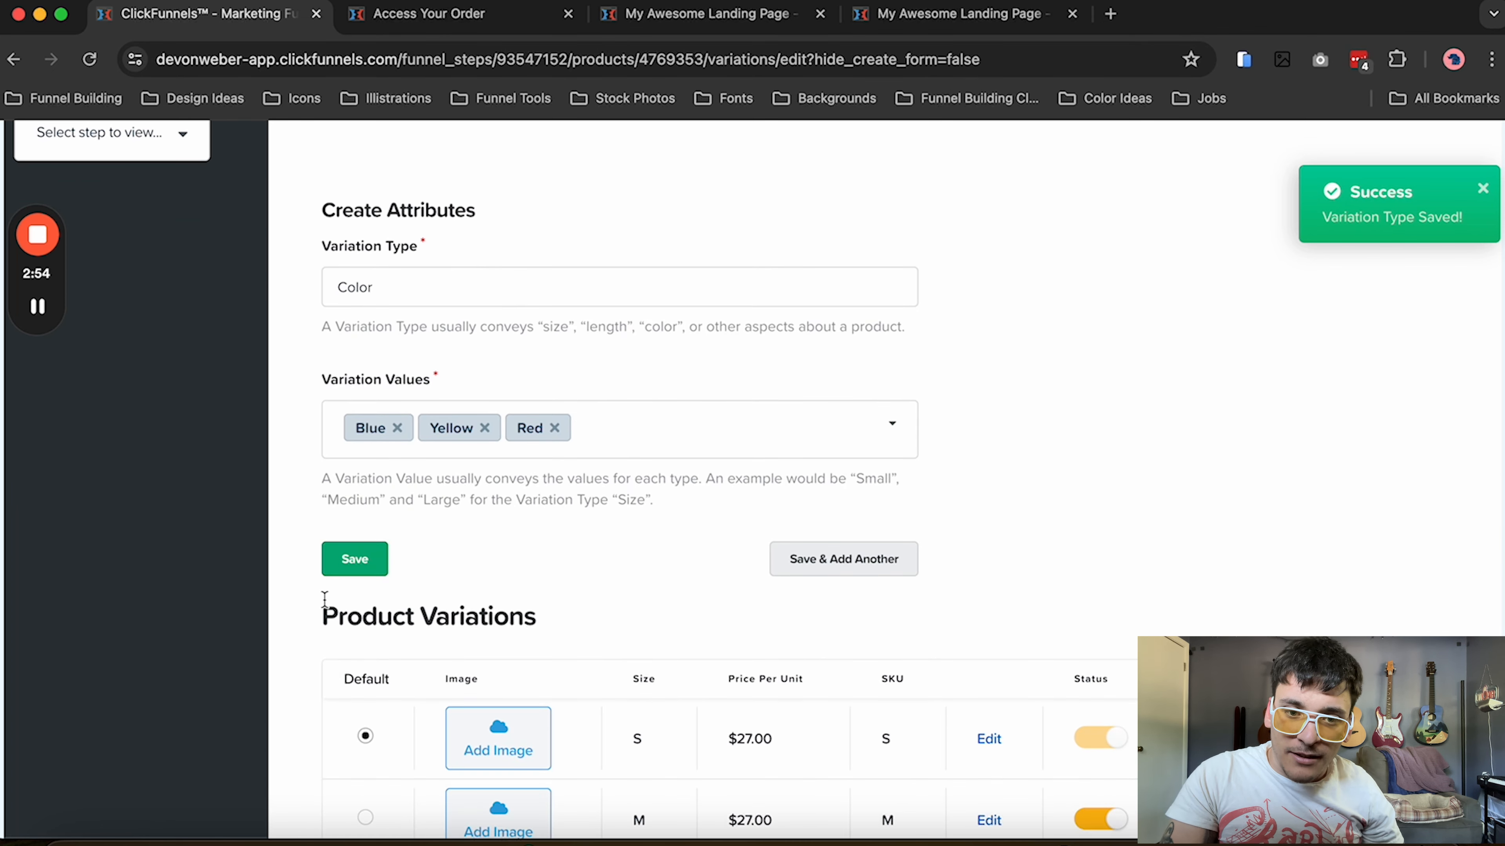
pyautogui.click(358, 569)
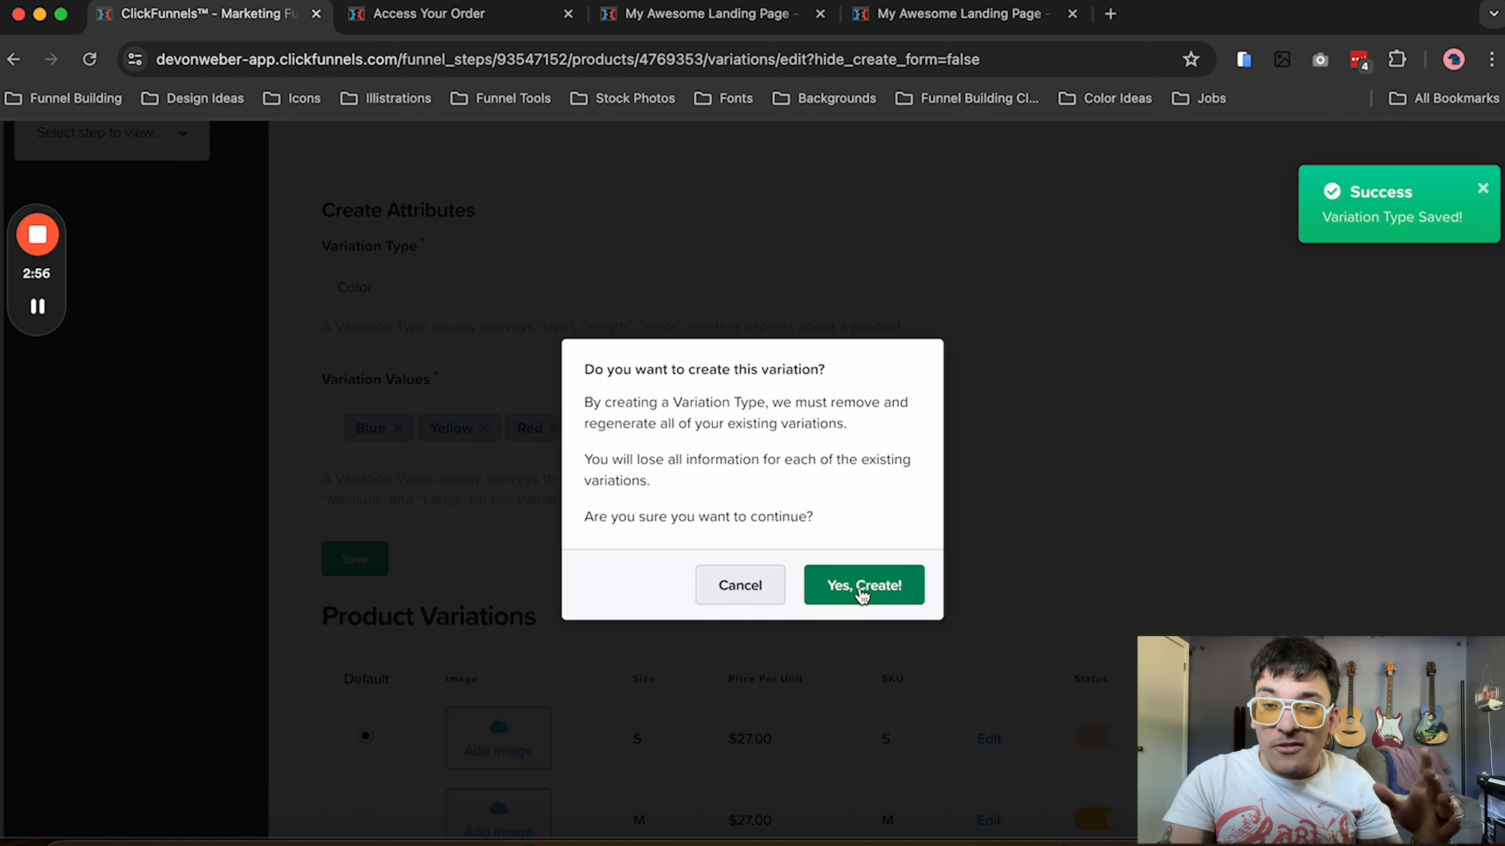
pyautogui.click(862, 594)
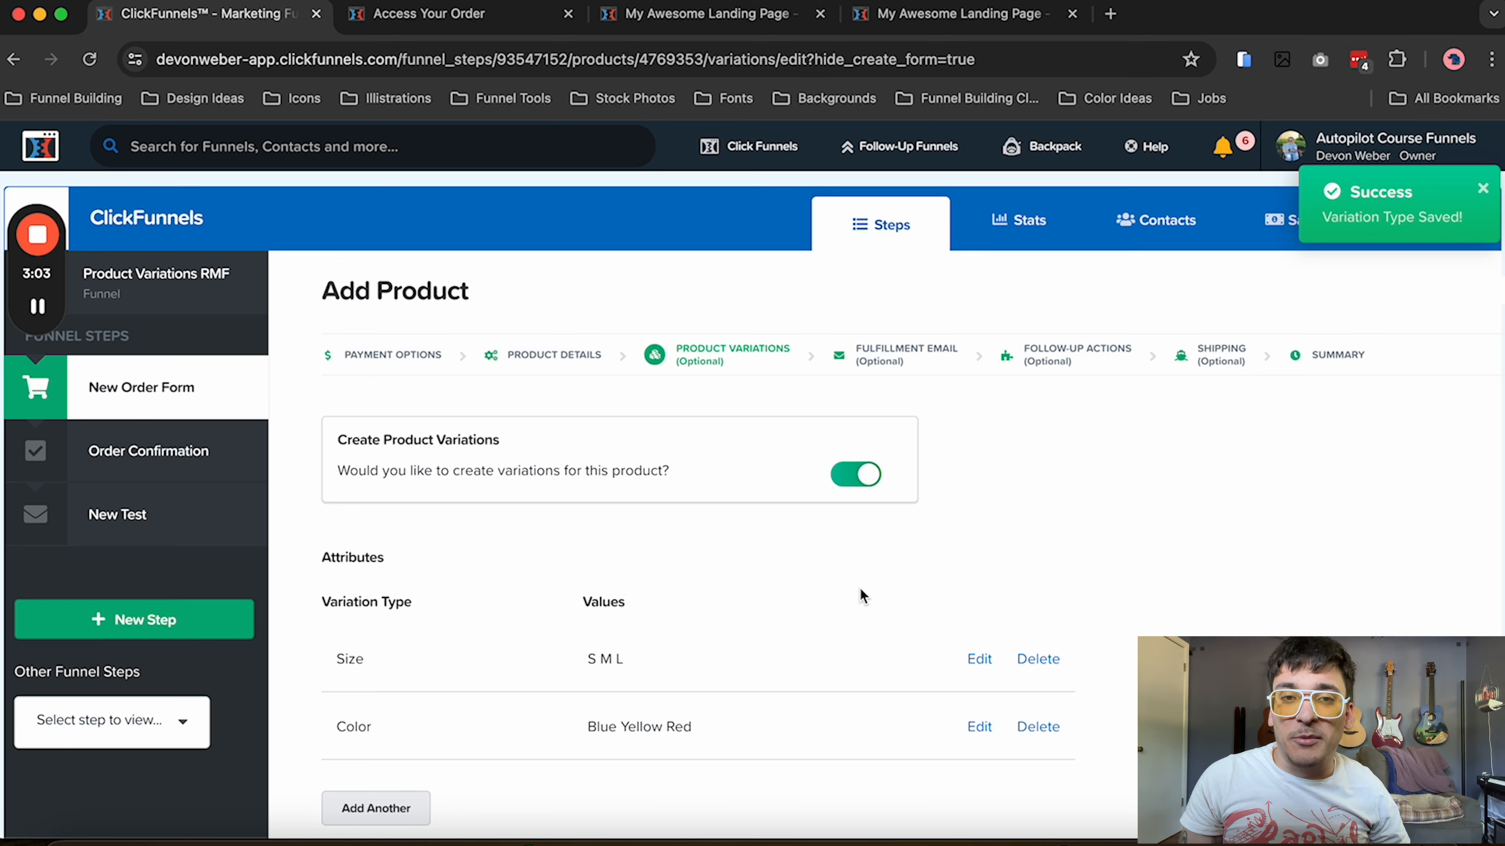
# Set the price per unit of the small blue variation to $17 and update the variation
pyautogui.scroll(-8, 860, 589)
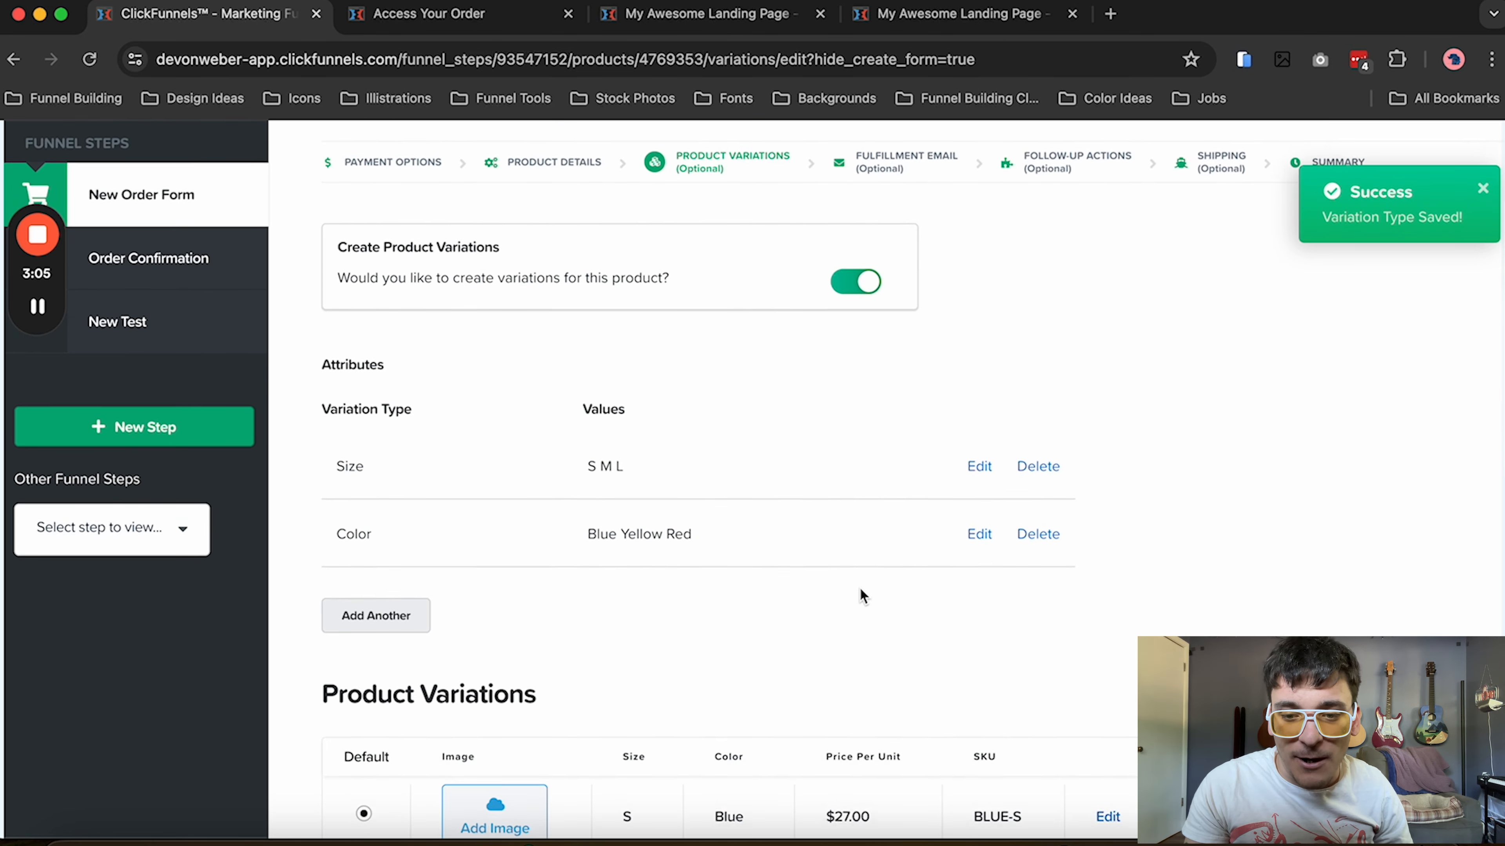
pyautogui.scroll(-1, 859, 587)
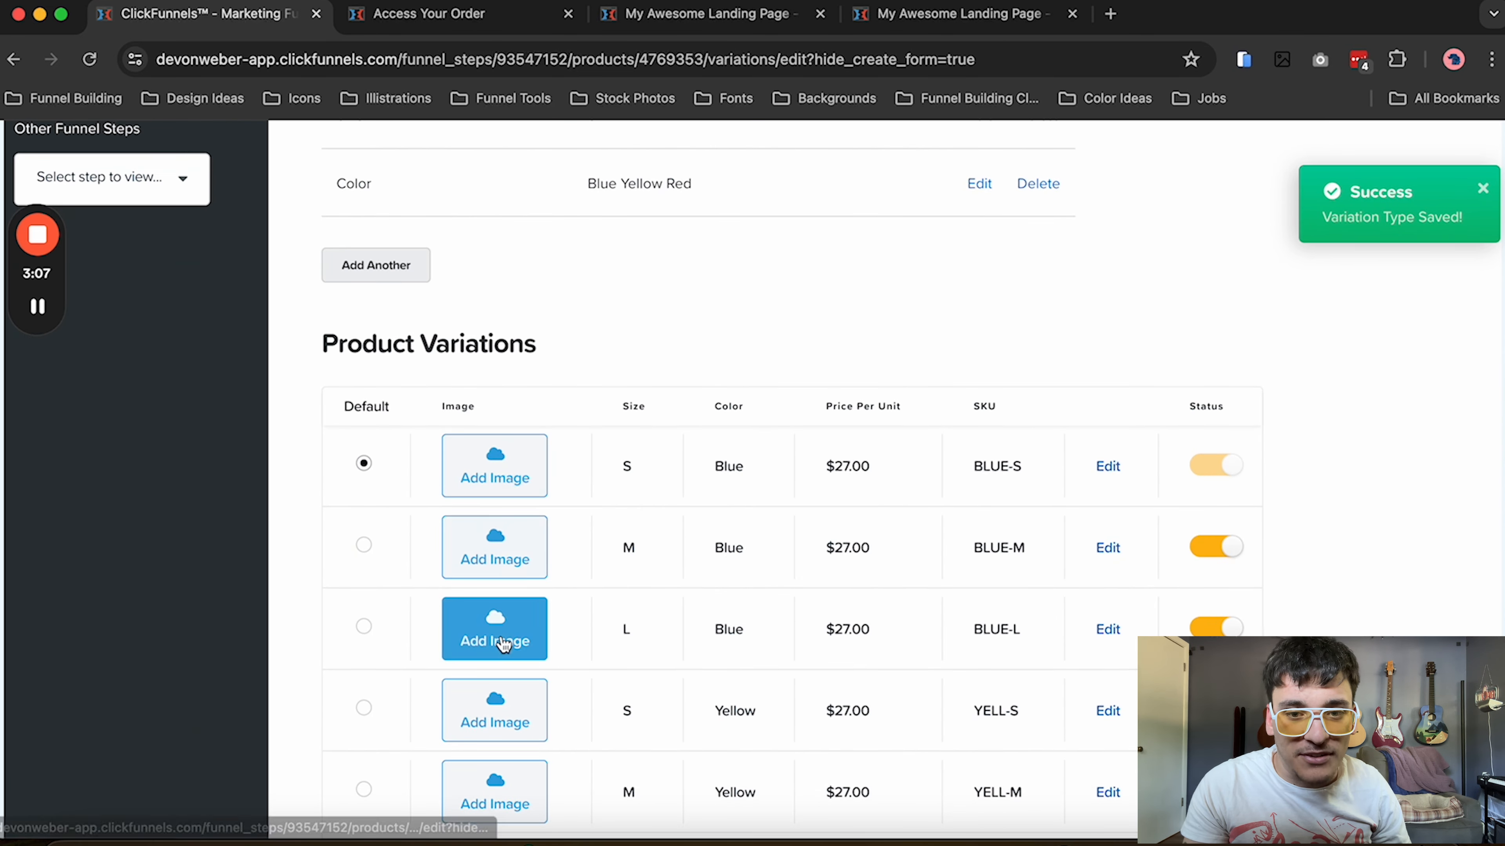
pyautogui.click(1114, 467)
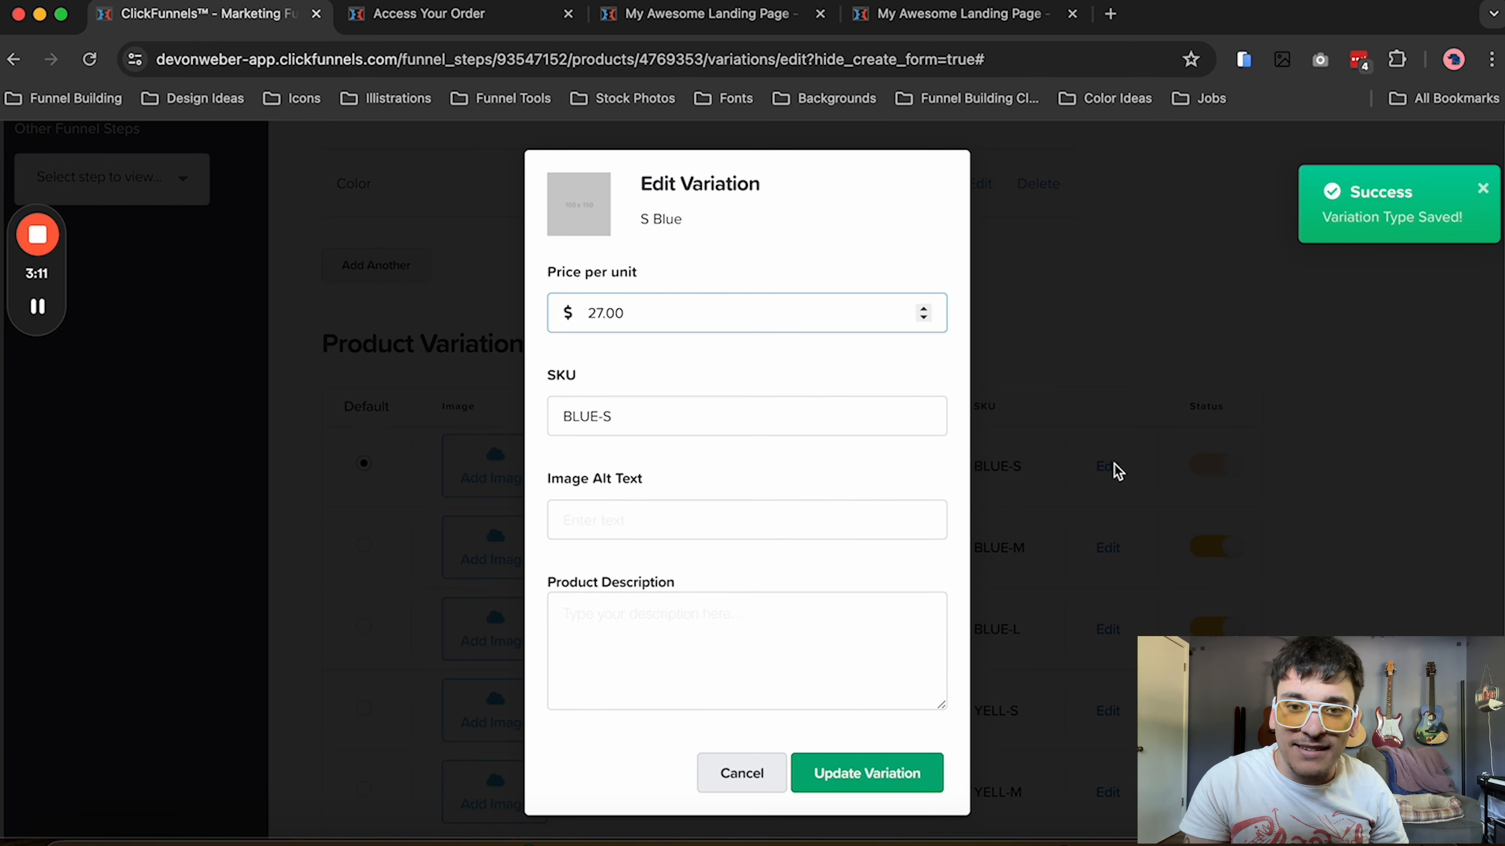
pyautogui.doubleClick(681, 318)
pyautogui.write('17')
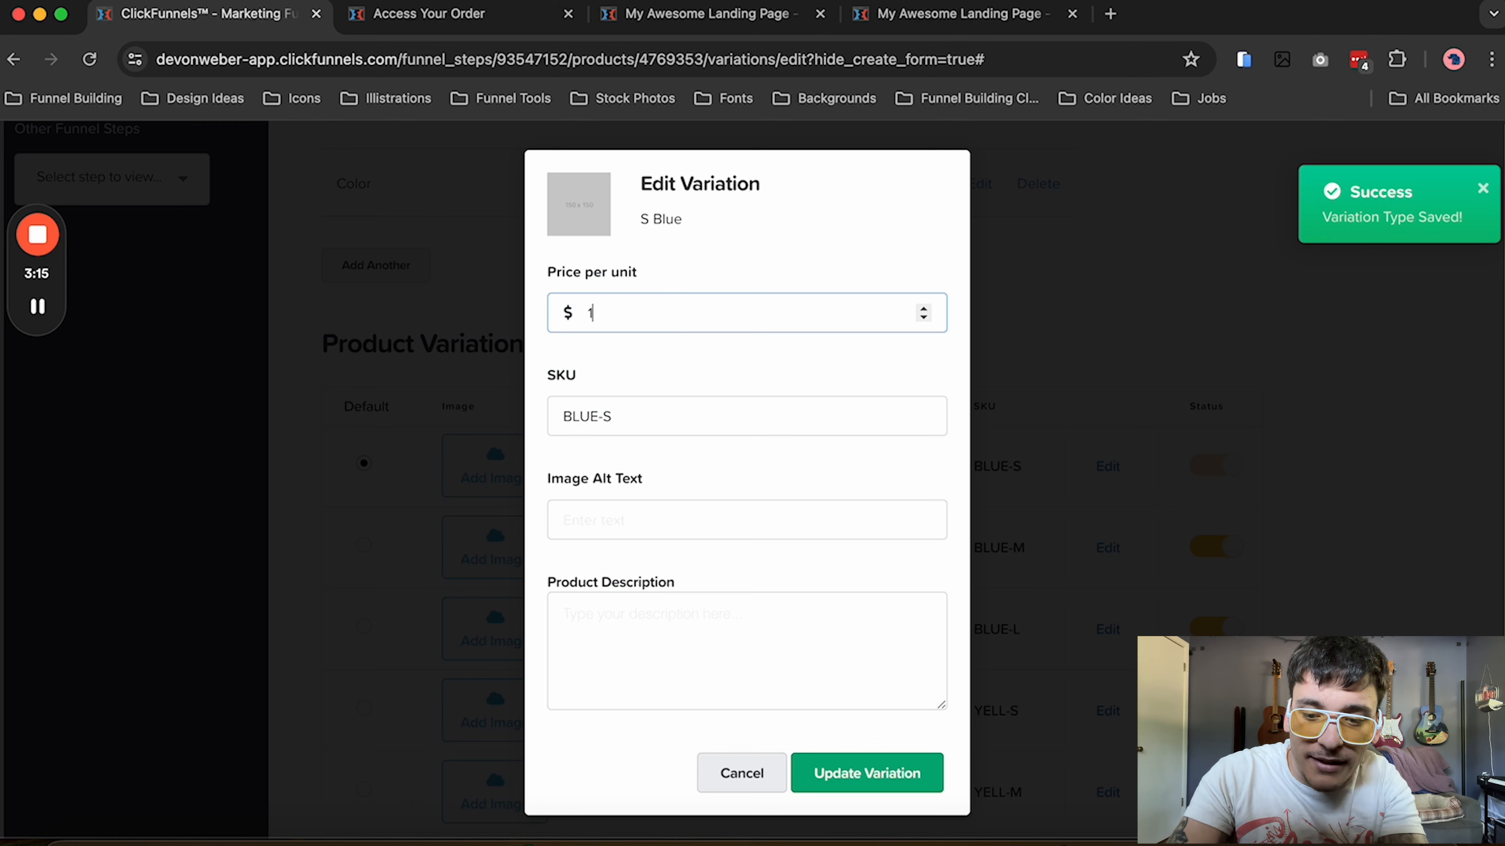
pyautogui.click(871, 770)
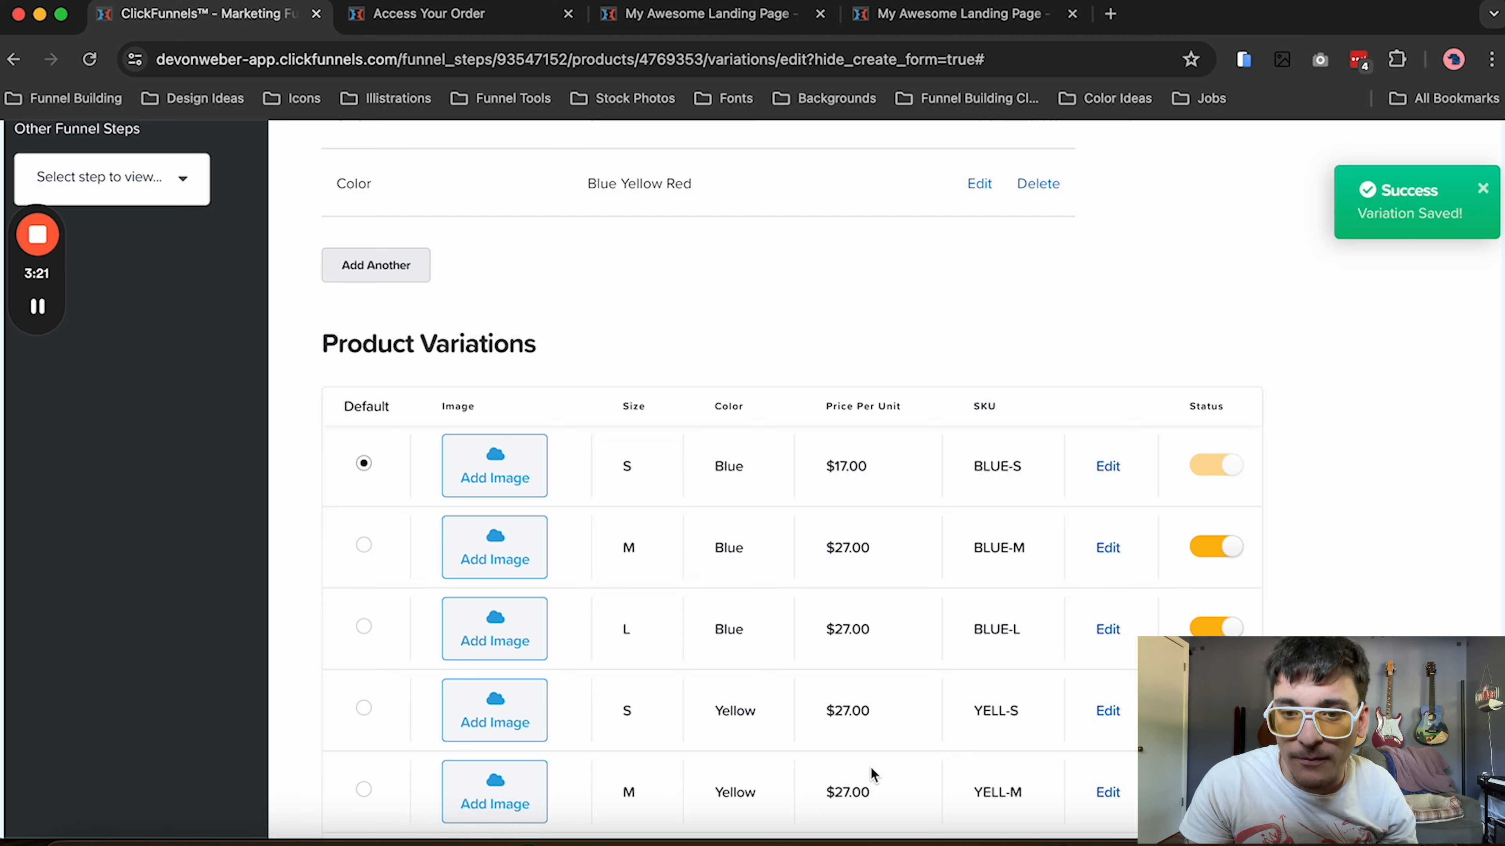
# Look over the list of size and color variations, then save and close the product
pyautogui.scroll(-3, 870, 768)
pyautogui.scroll(-2, 874, 775)
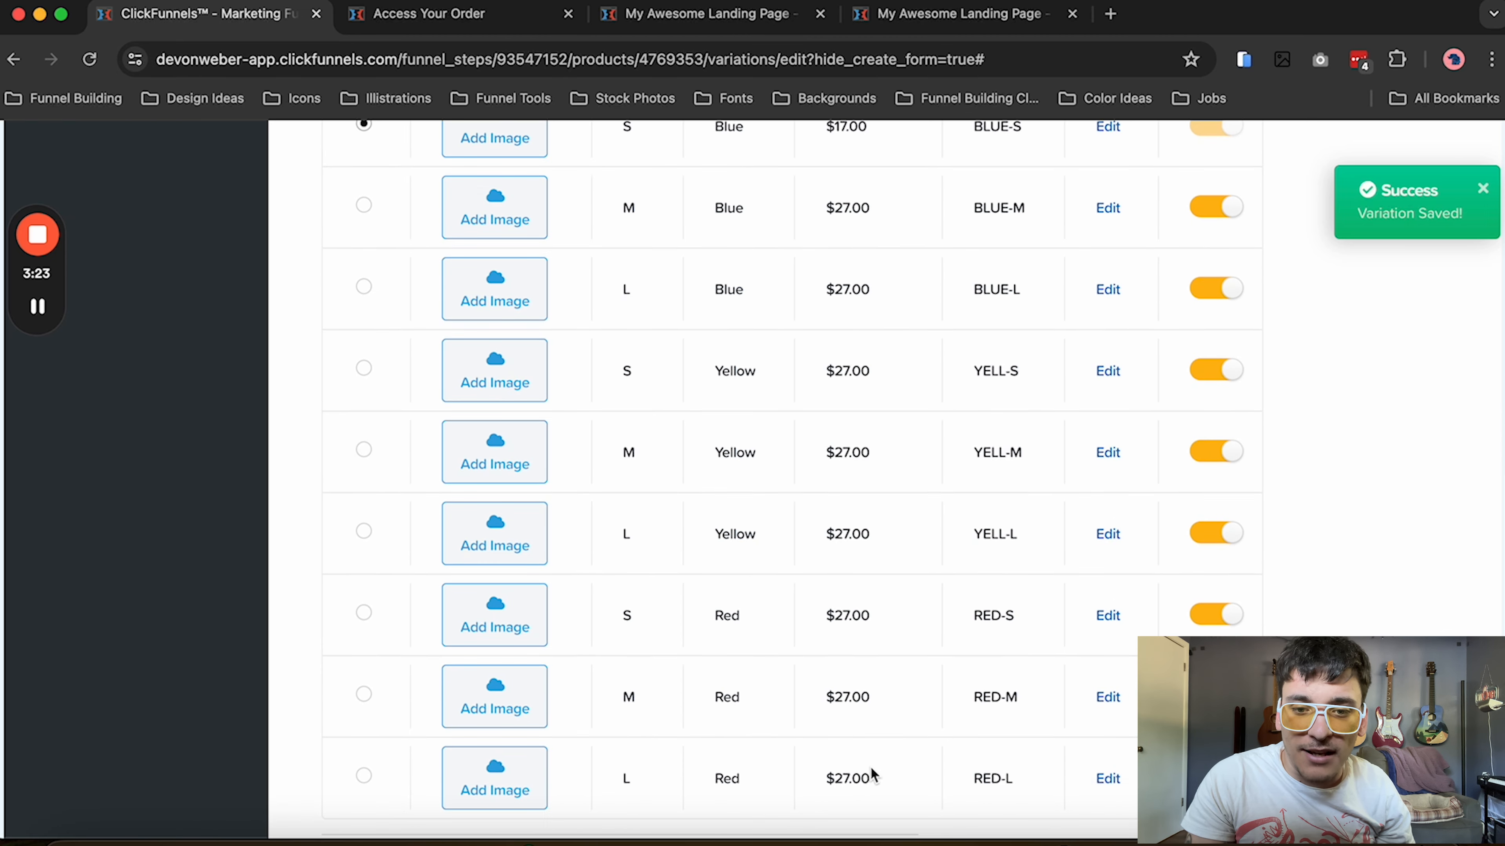
pyautogui.scroll(-3, 495, 782)
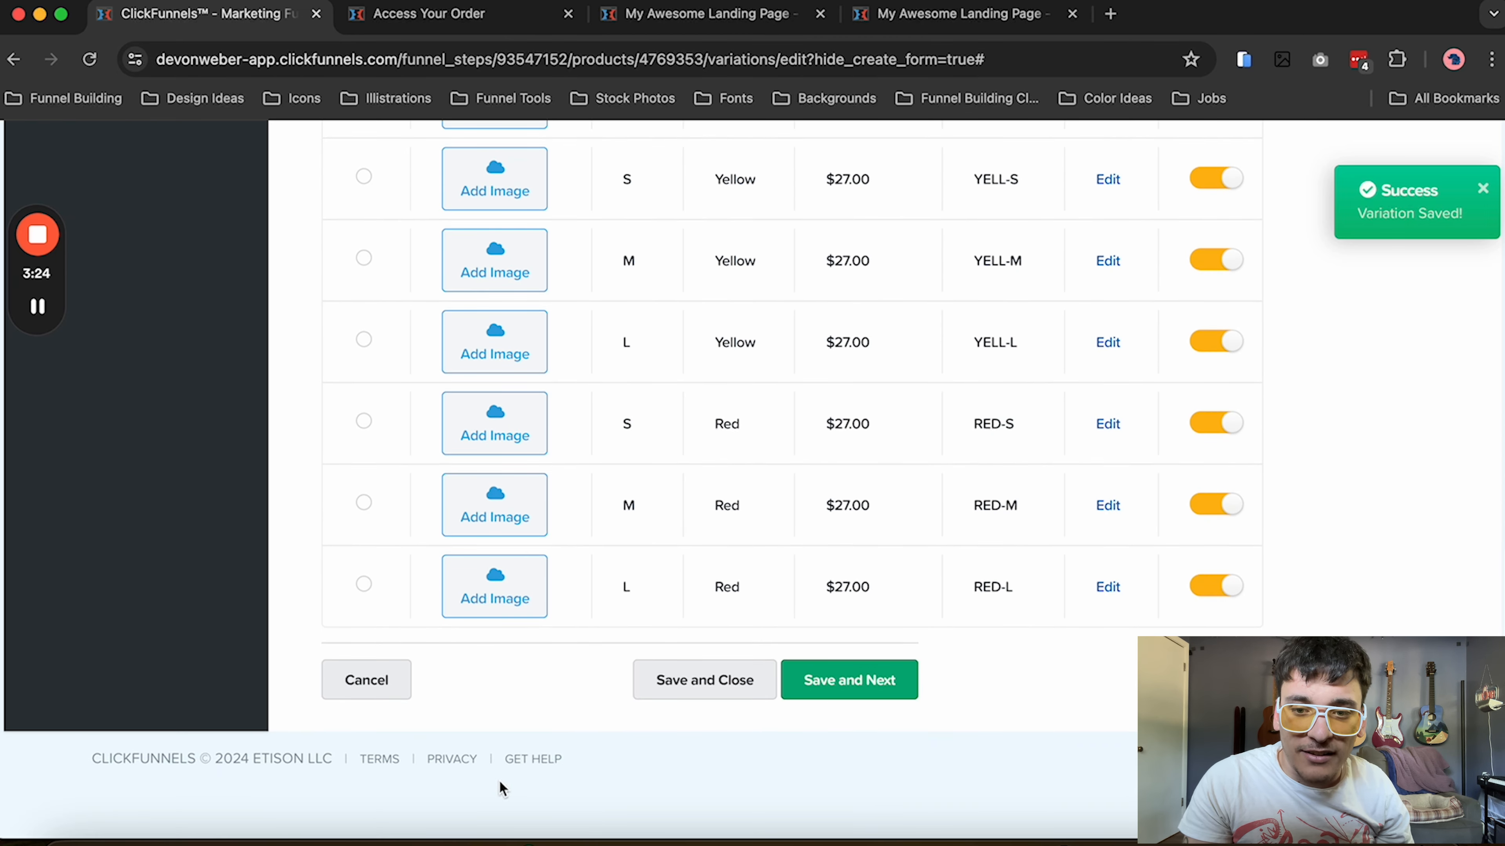
pyautogui.scroll(10, 499, 788)
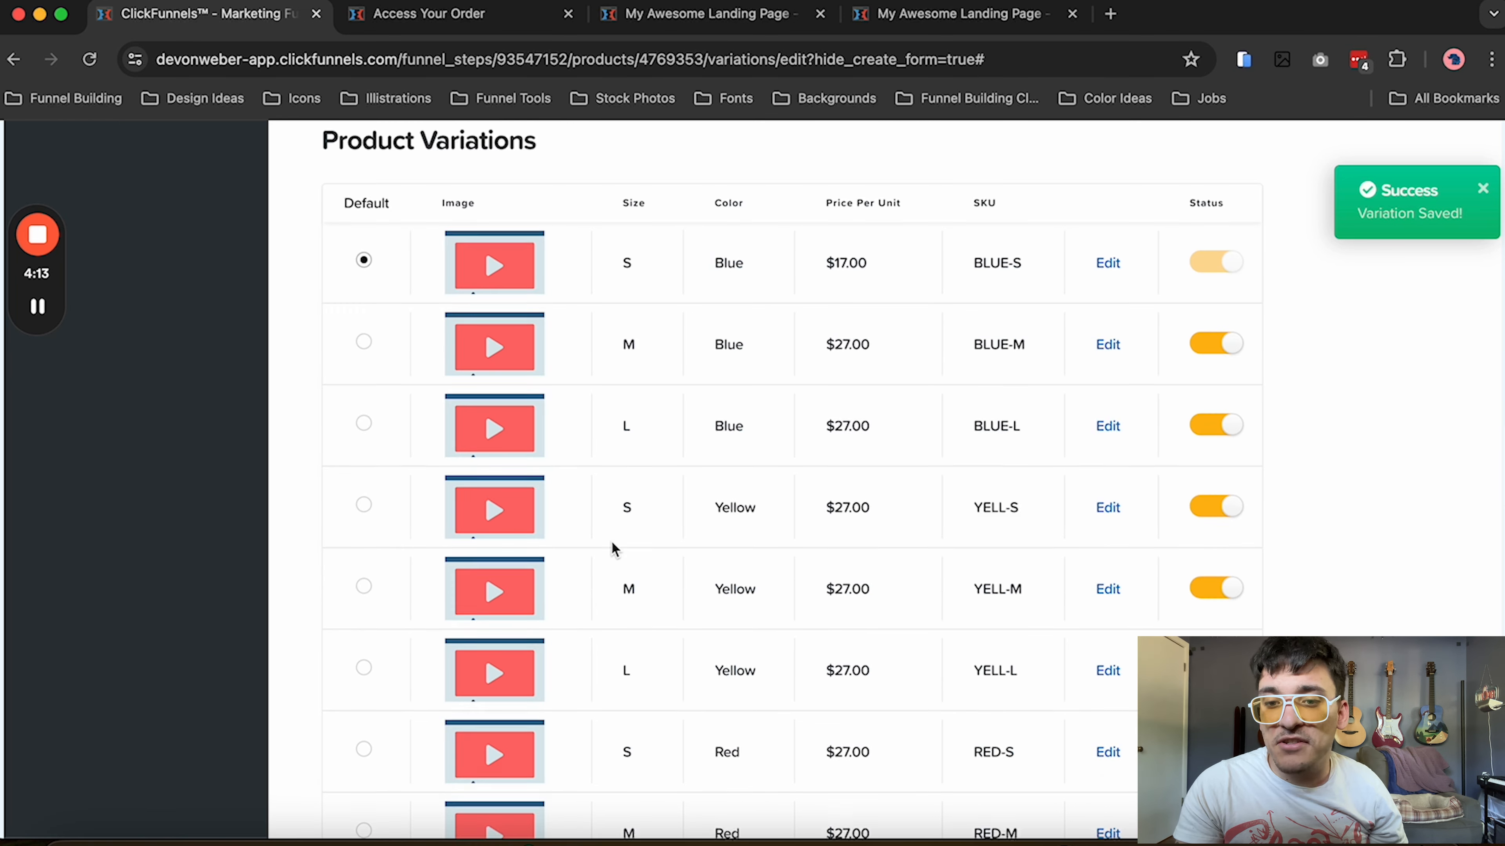
pyautogui.scroll(5, 613, 545)
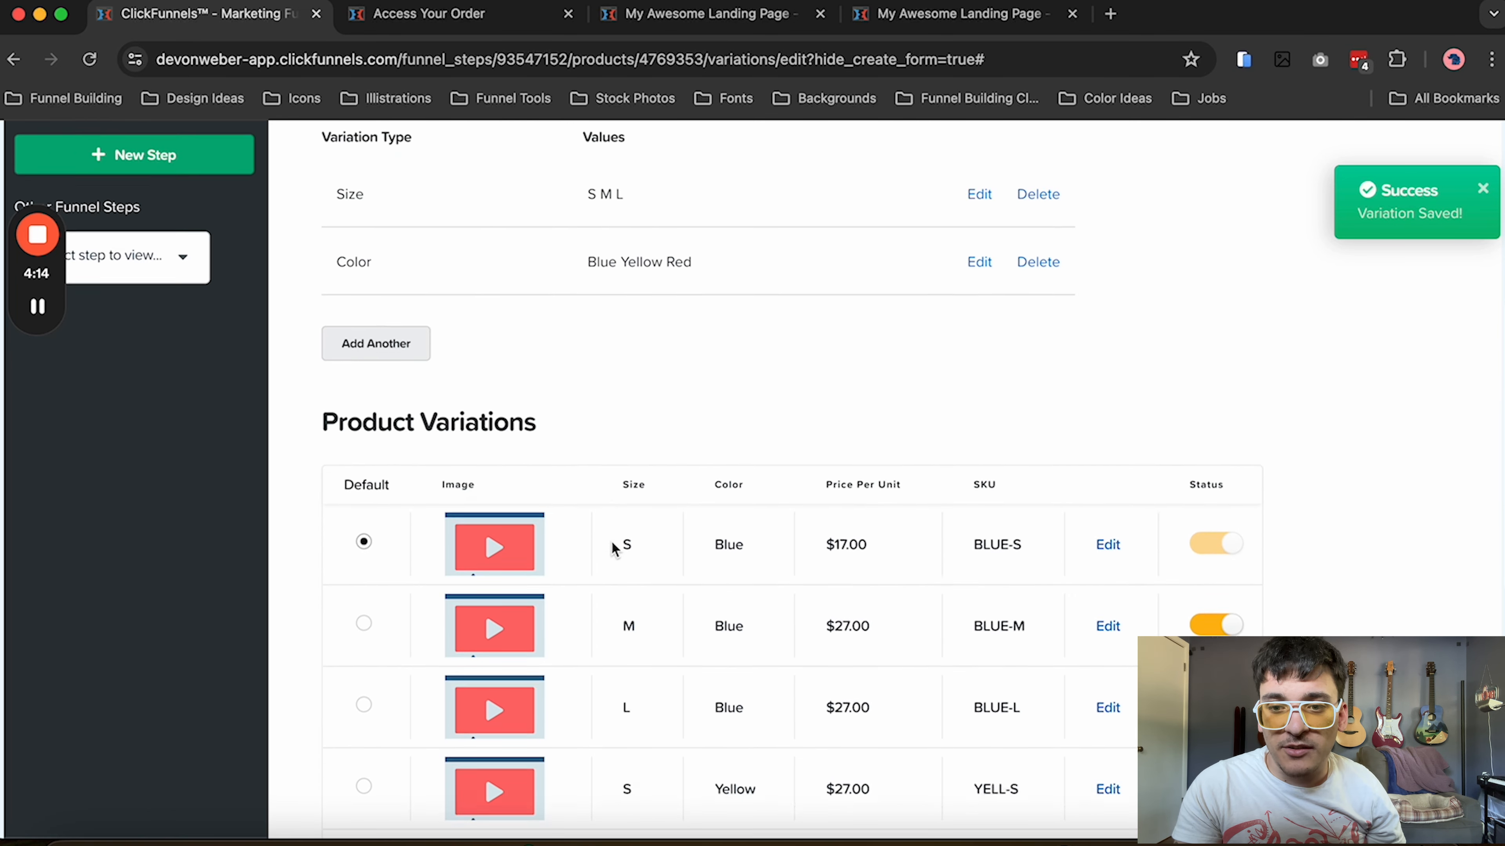
pyautogui.scroll(-3, 616, 545)
pyautogui.scroll(-8, 870, 463)
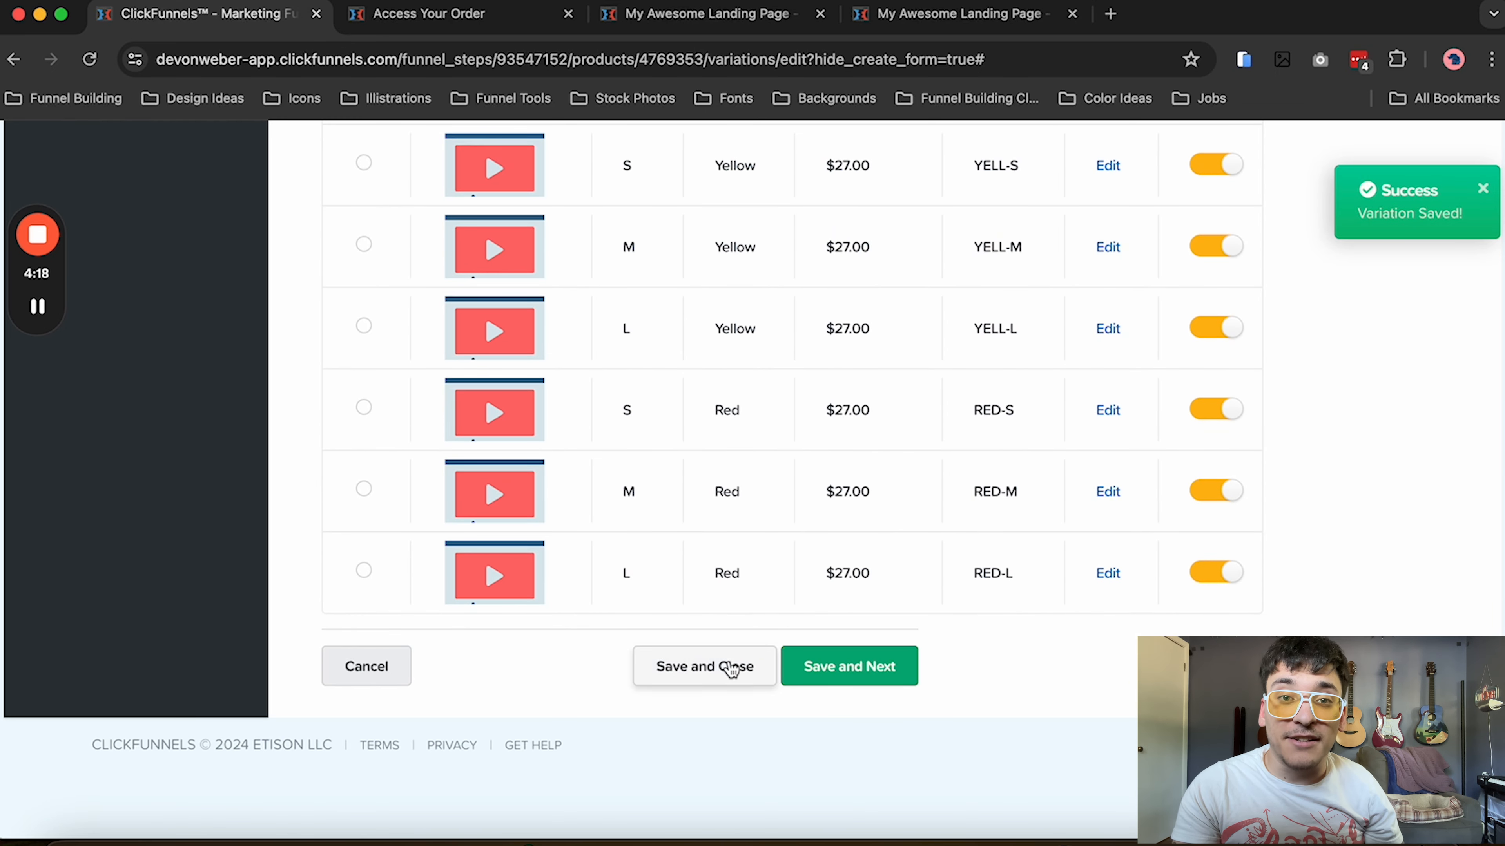
pyautogui.click(732, 672)
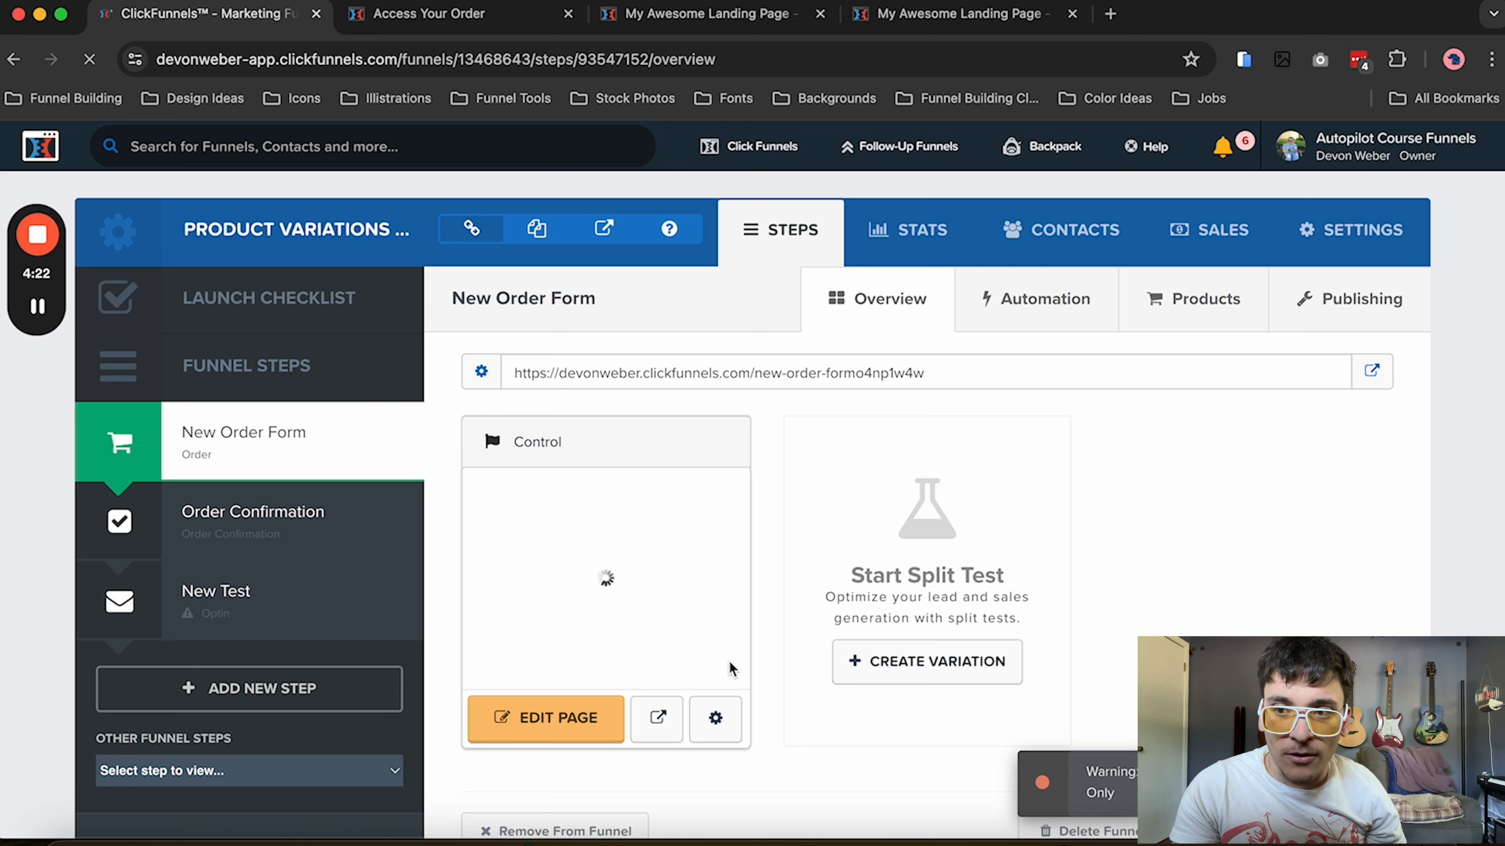
# Review the funnel's Stripe account and test mode in its settings, then save and update the settings
pyautogui.click(1320, 261)
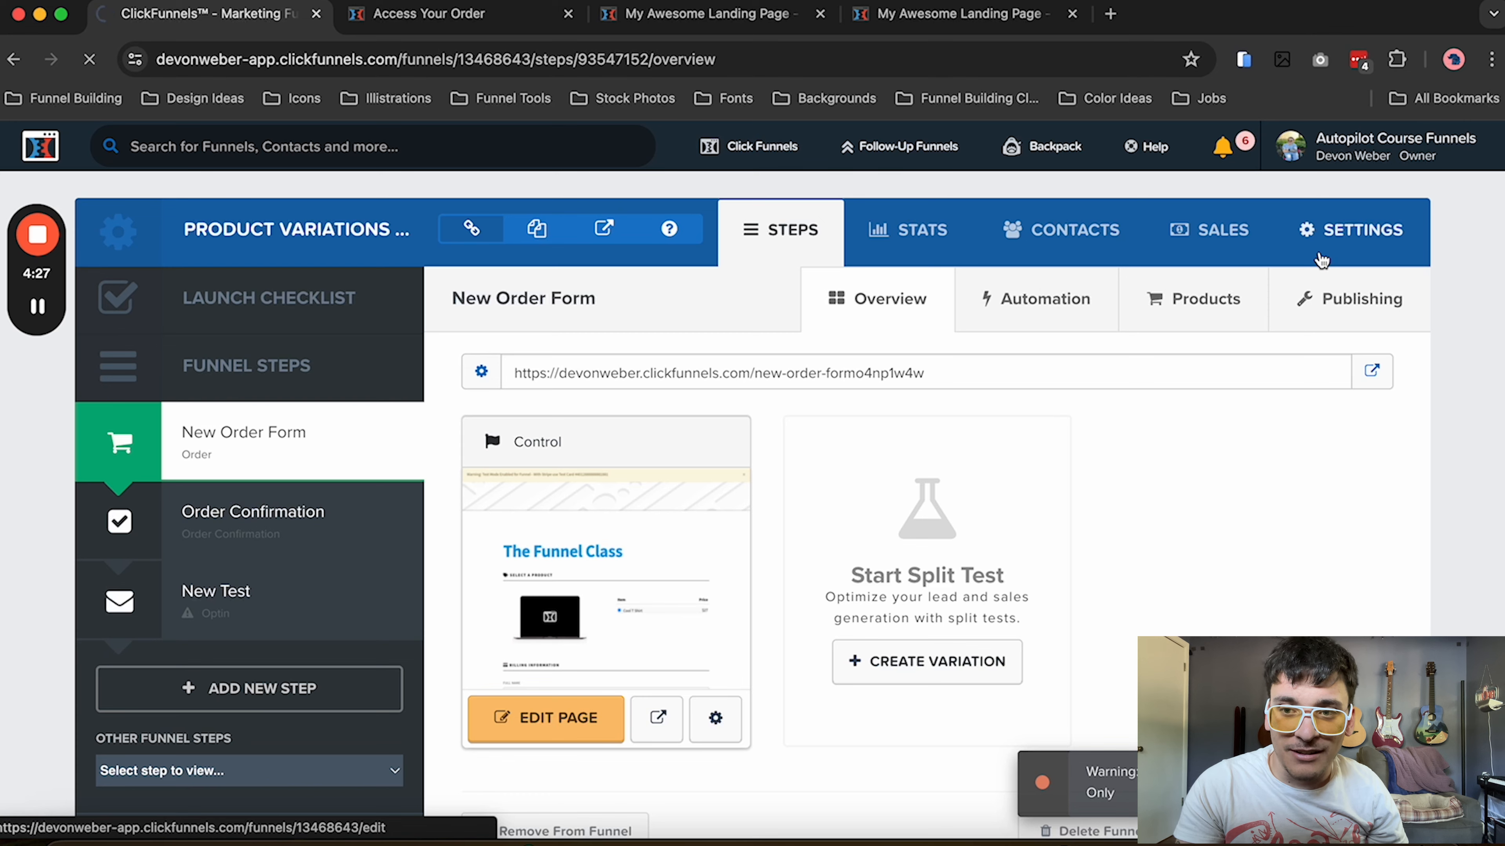
pyautogui.scroll(-2, 1001, 590)
pyautogui.scroll(-10, 1001, 590)
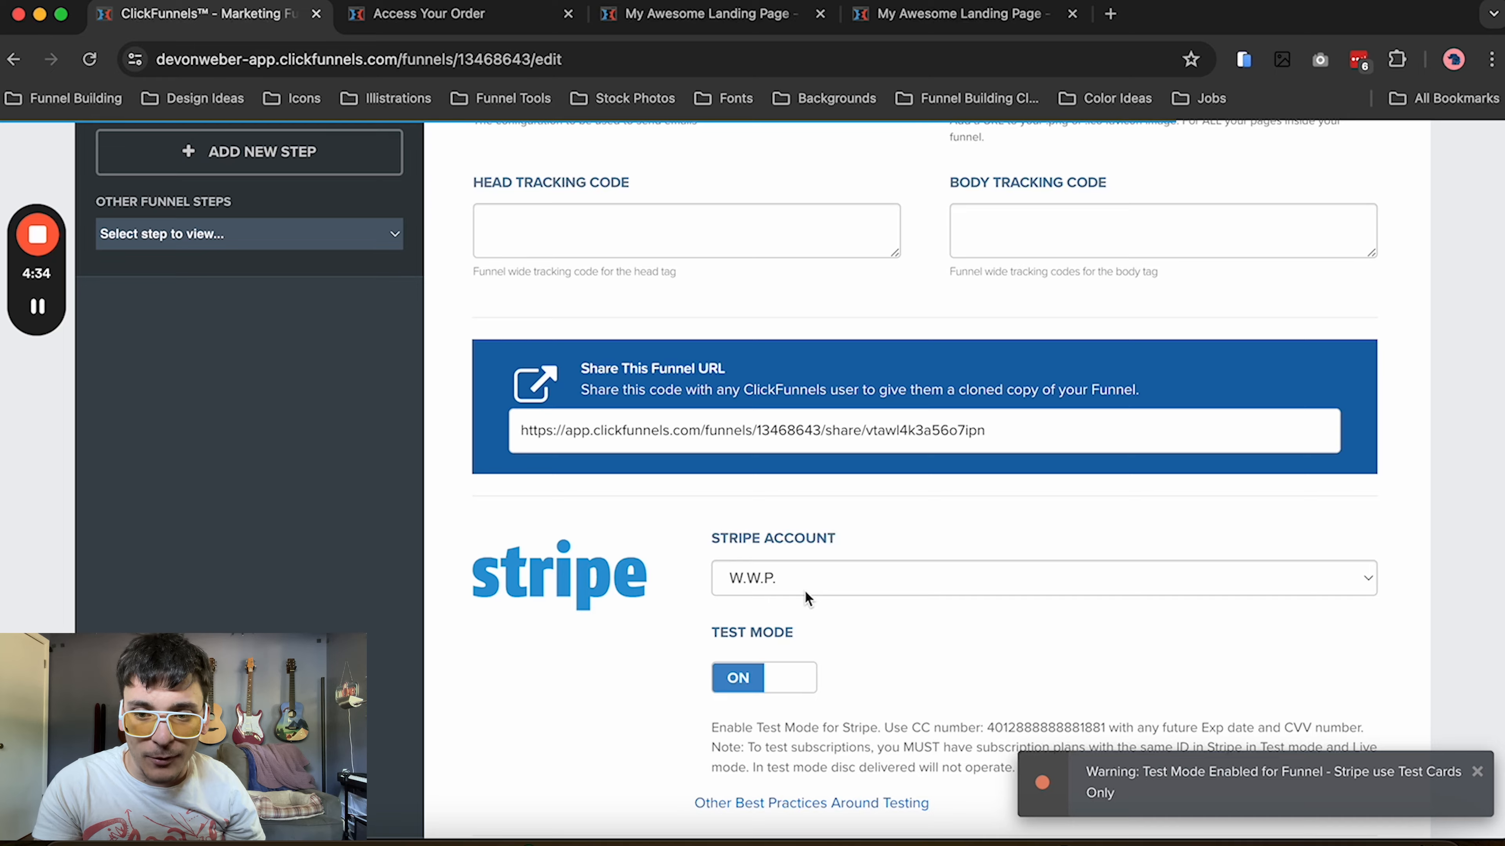
pyautogui.scroll(-20, 805, 593)
pyautogui.scroll(-15, 805, 593)
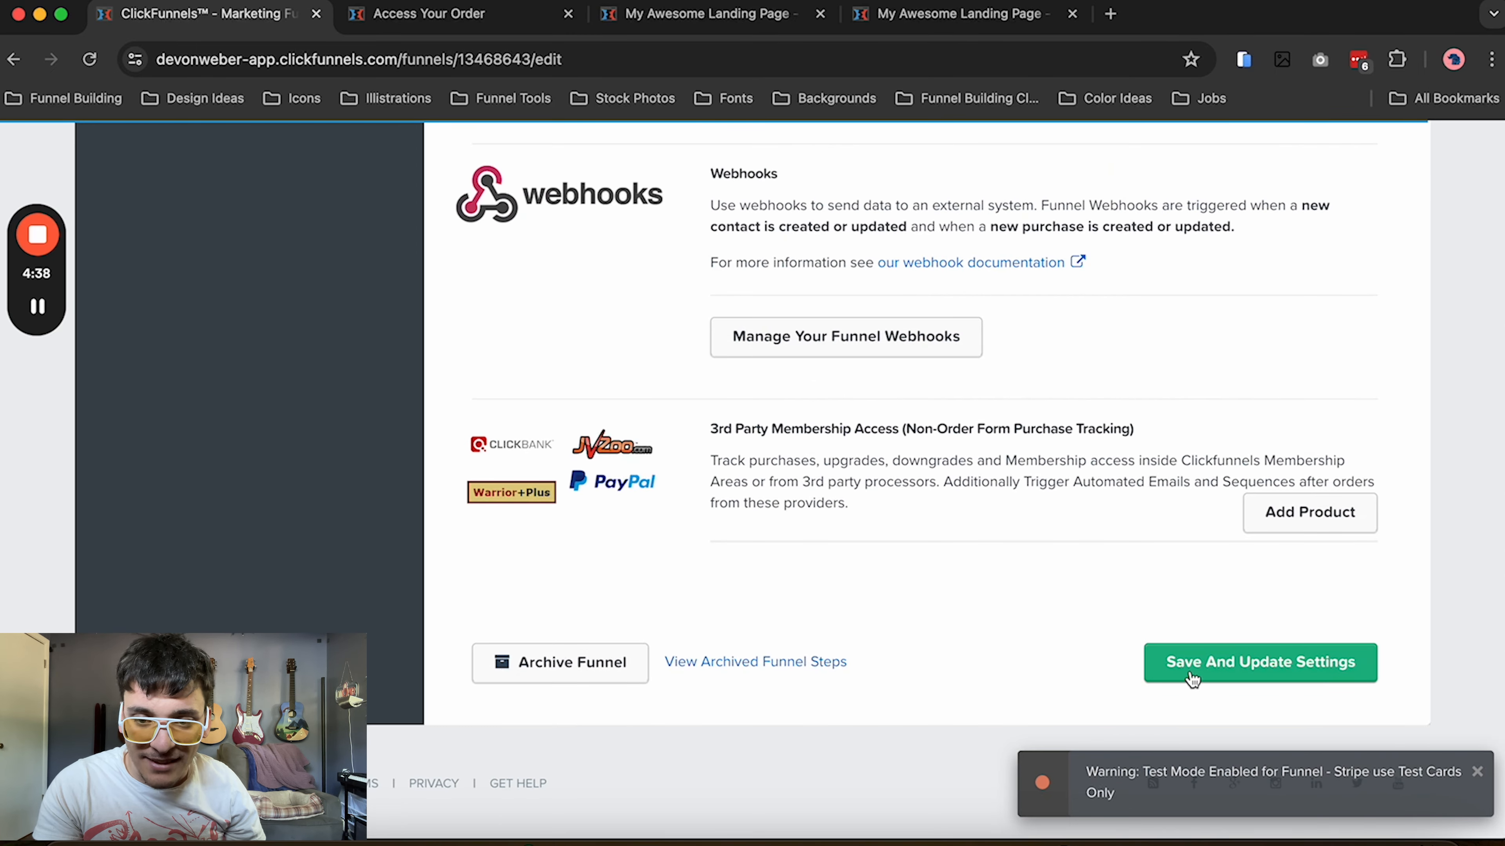
pyautogui.click(1191, 678)
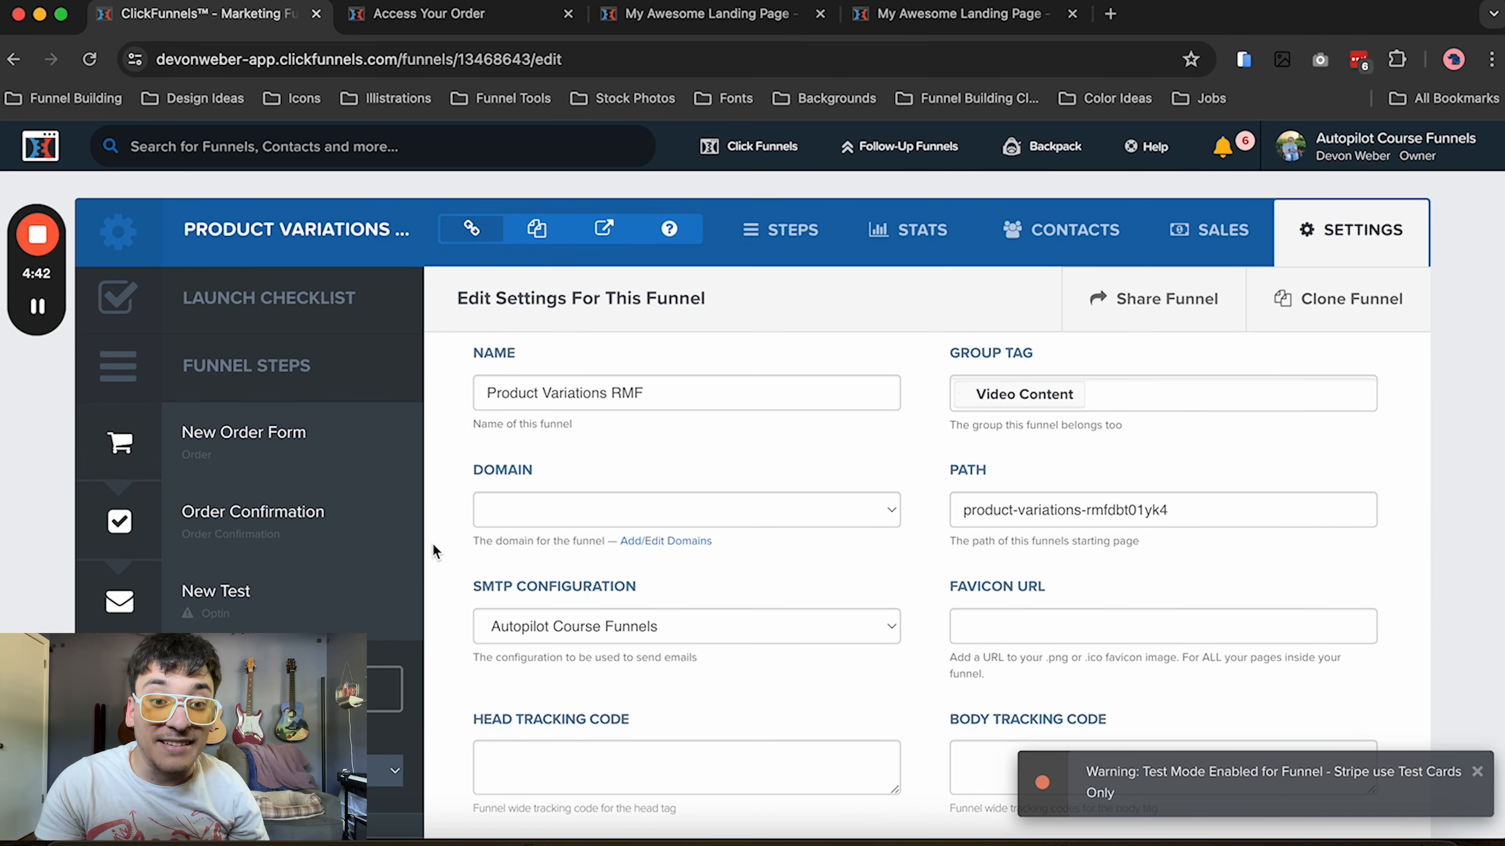
# On the New Order Form page, replace the product list under Select a Product with a Product w/ Var Selector element
pyautogui.click(283, 471)
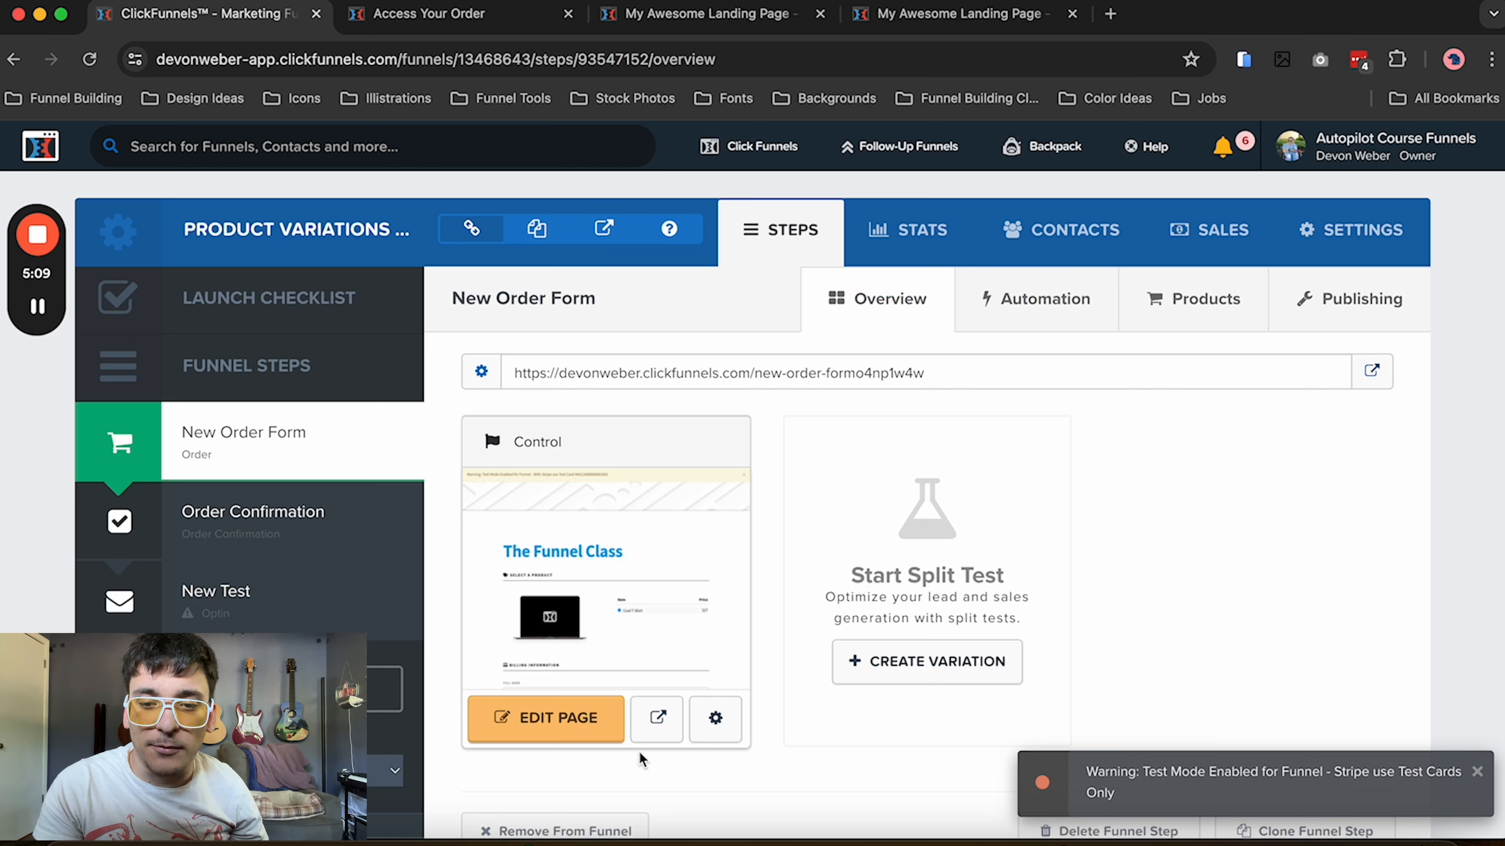
pyautogui.click(563, 735)
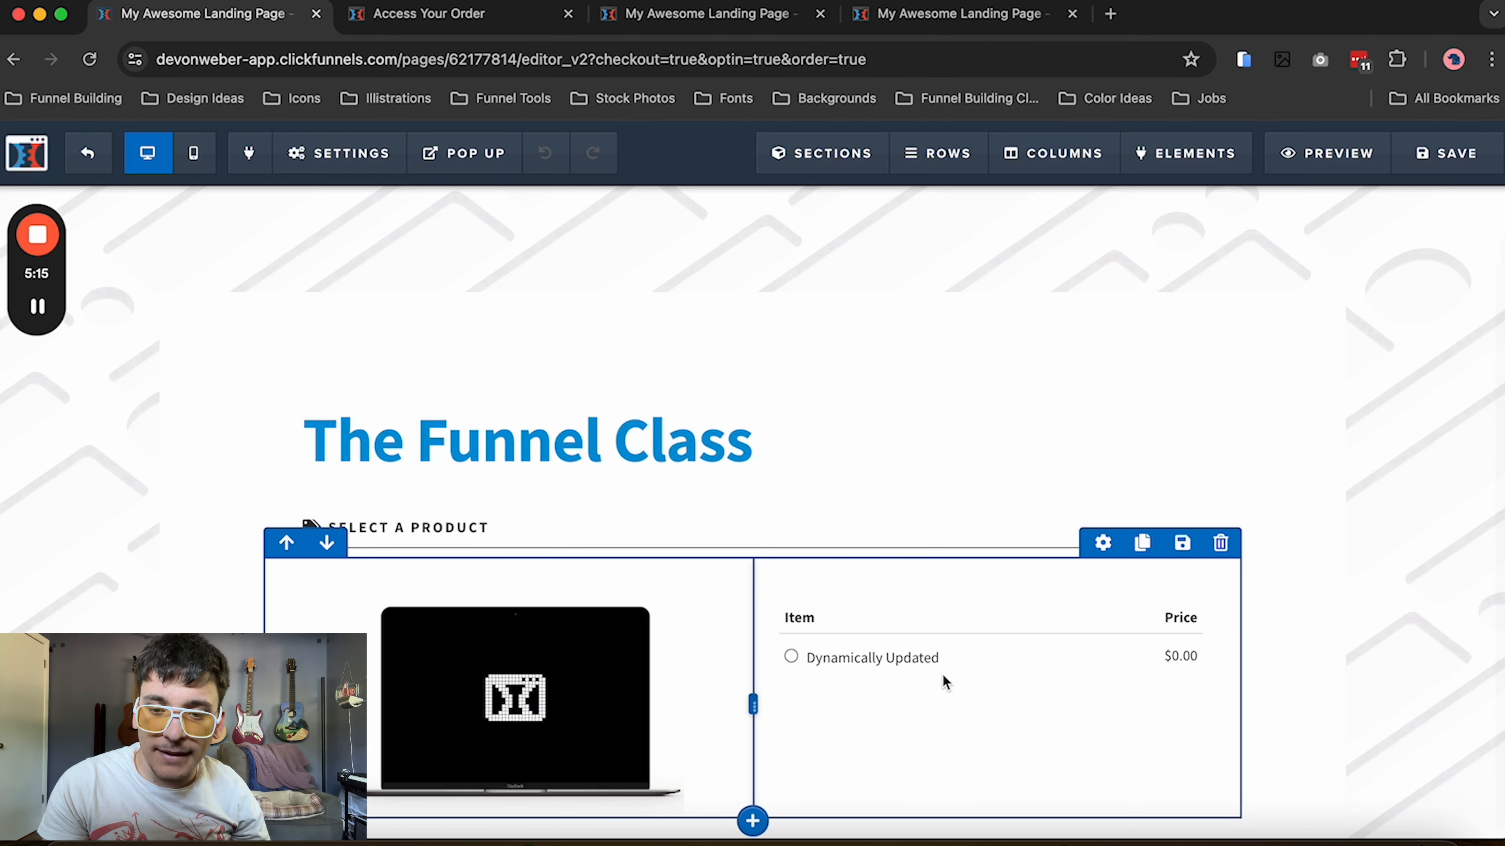
pyautogui.click(990, 677)
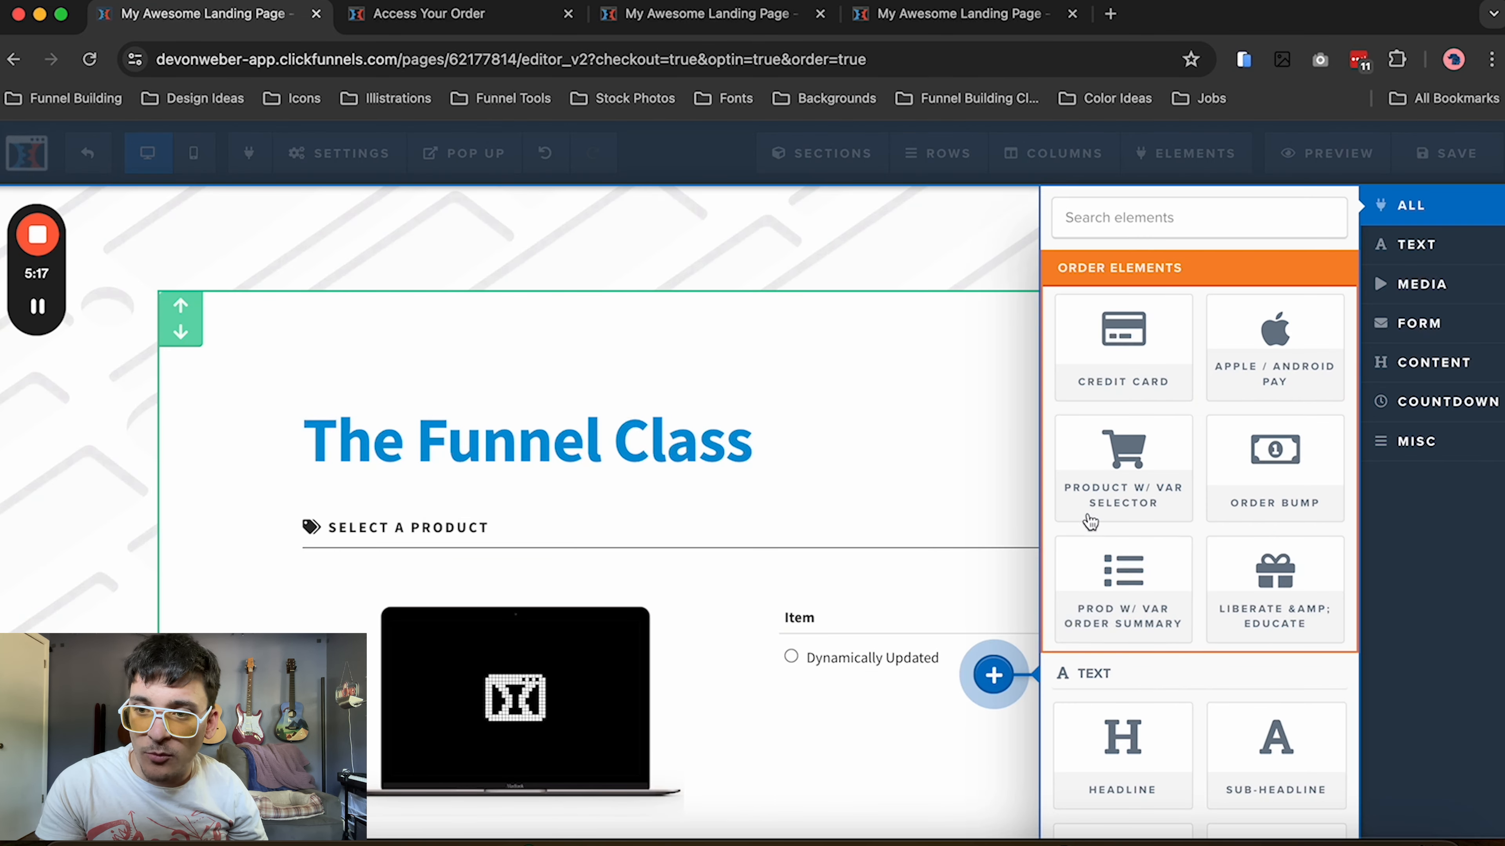
pyautogui.click(1146, 457)
pyautogui.click(1185, 590)
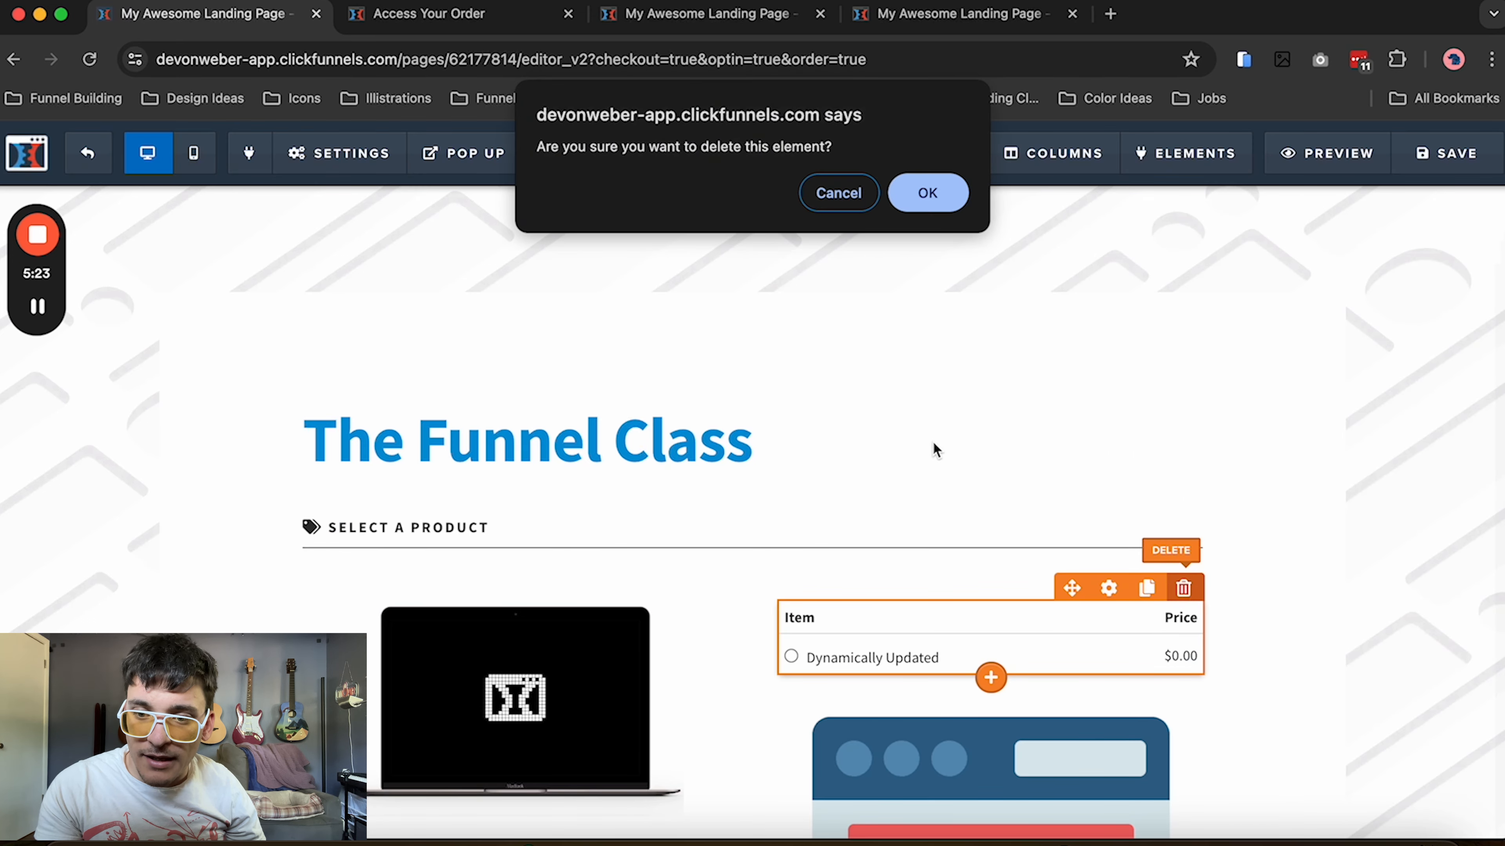
pyautogui.click(928, 196)
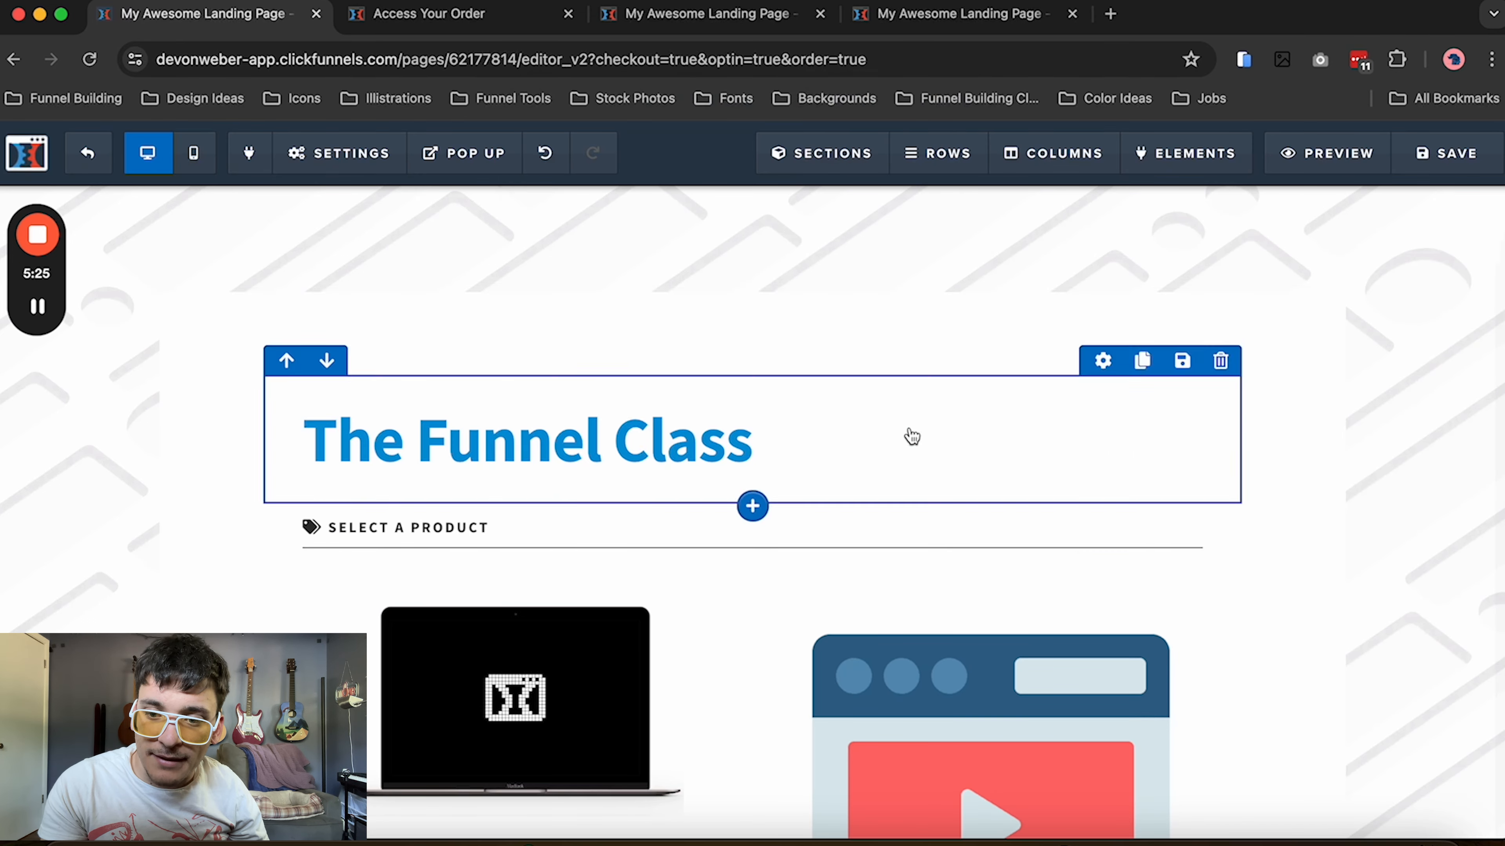
# Replace the item and amount table under Order Detail with a Prod w/ Var Order Summary element
pyautogui.scroll(-10, 909, 437)
pyautogui.scroll(-15, 912, 437)
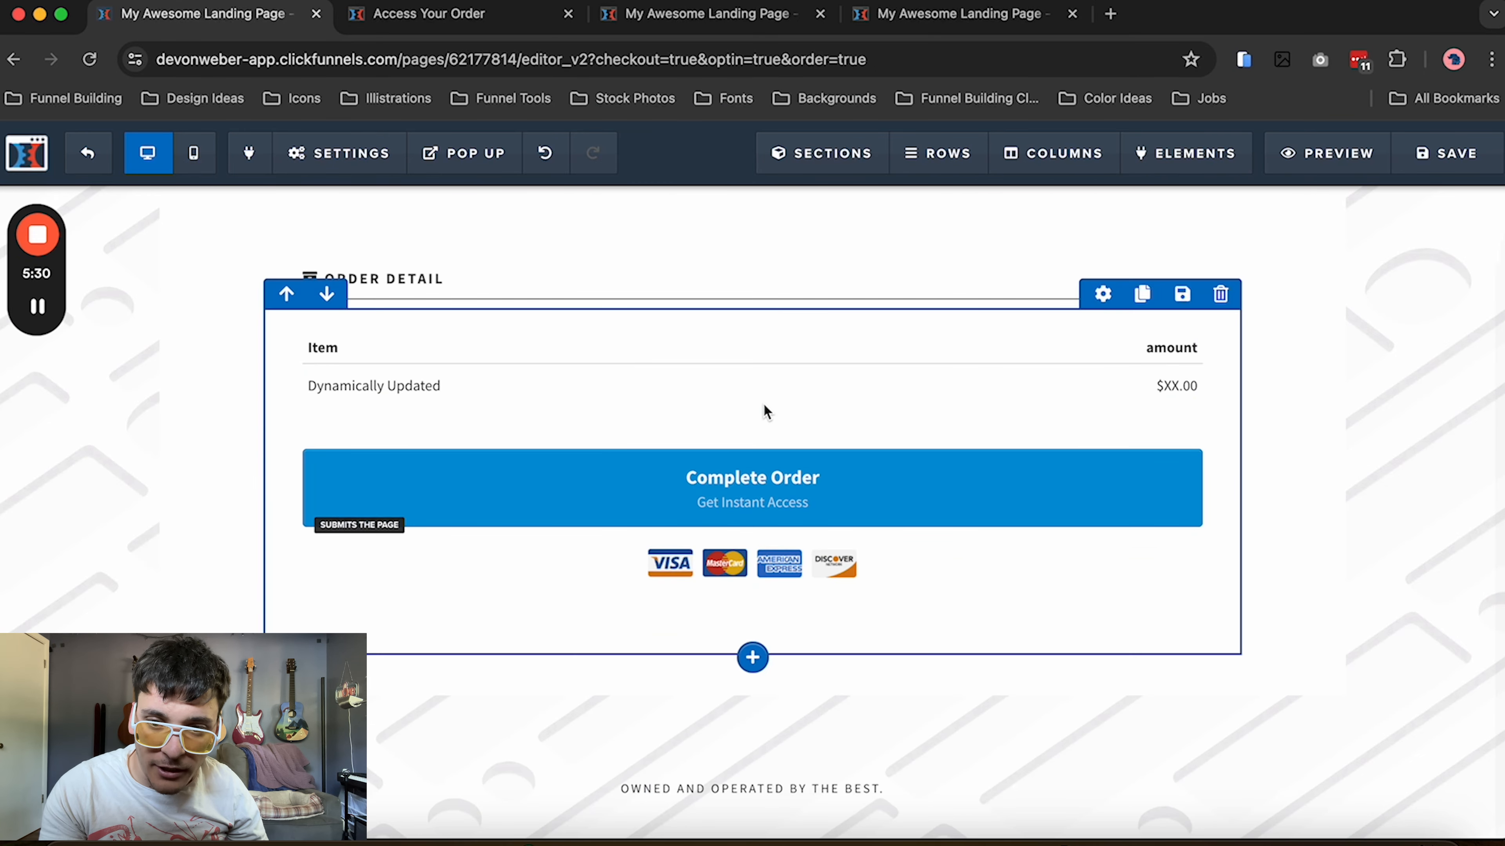
pyautogui.click(756, 404)
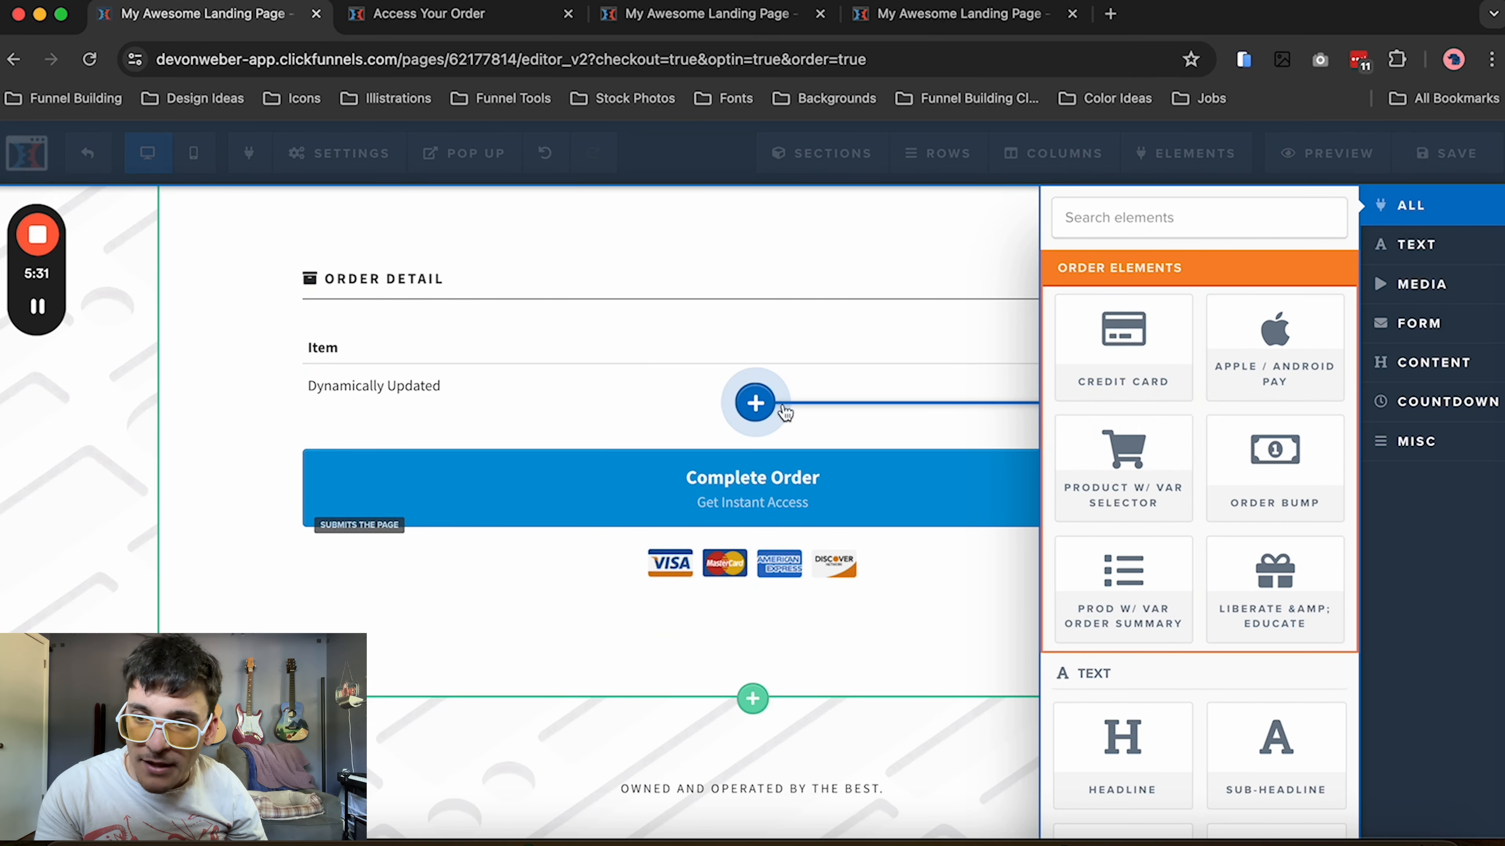
pyautogui.click(1105, 560)
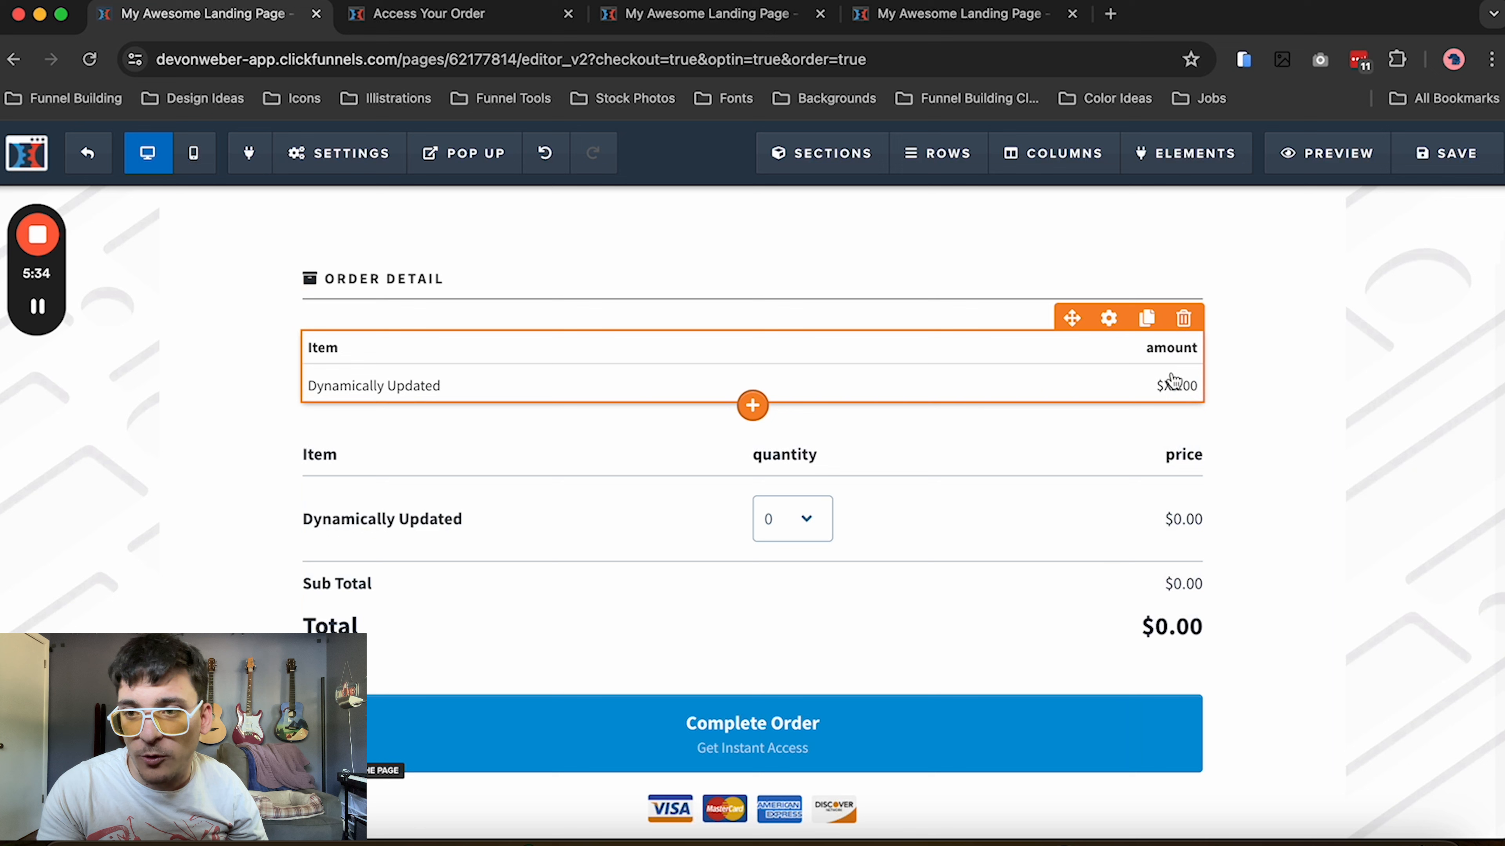
pyautogui.click(1185, 320)
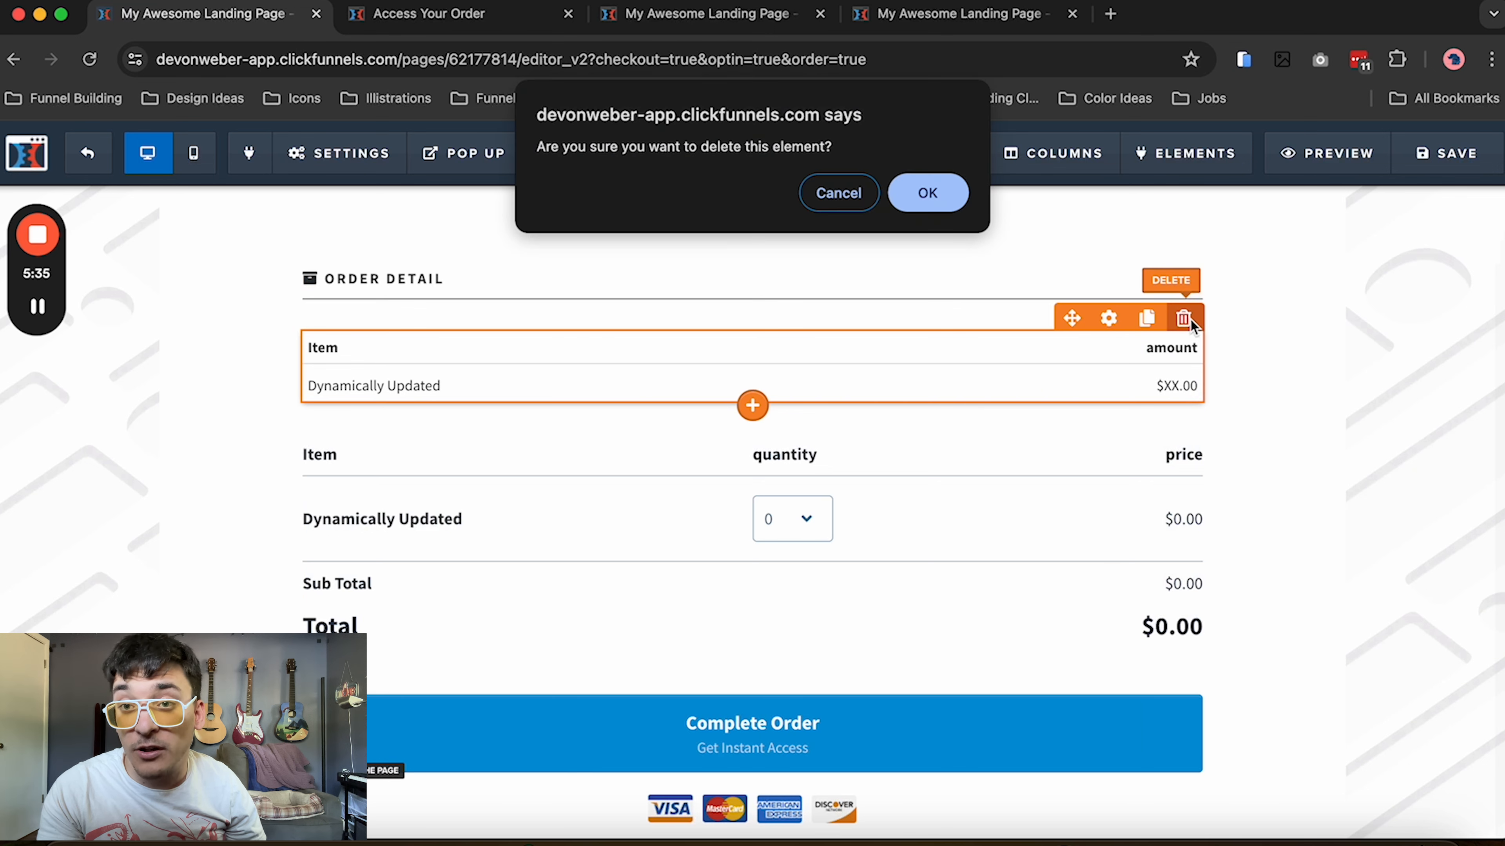
pyautogui.click(939, 197)
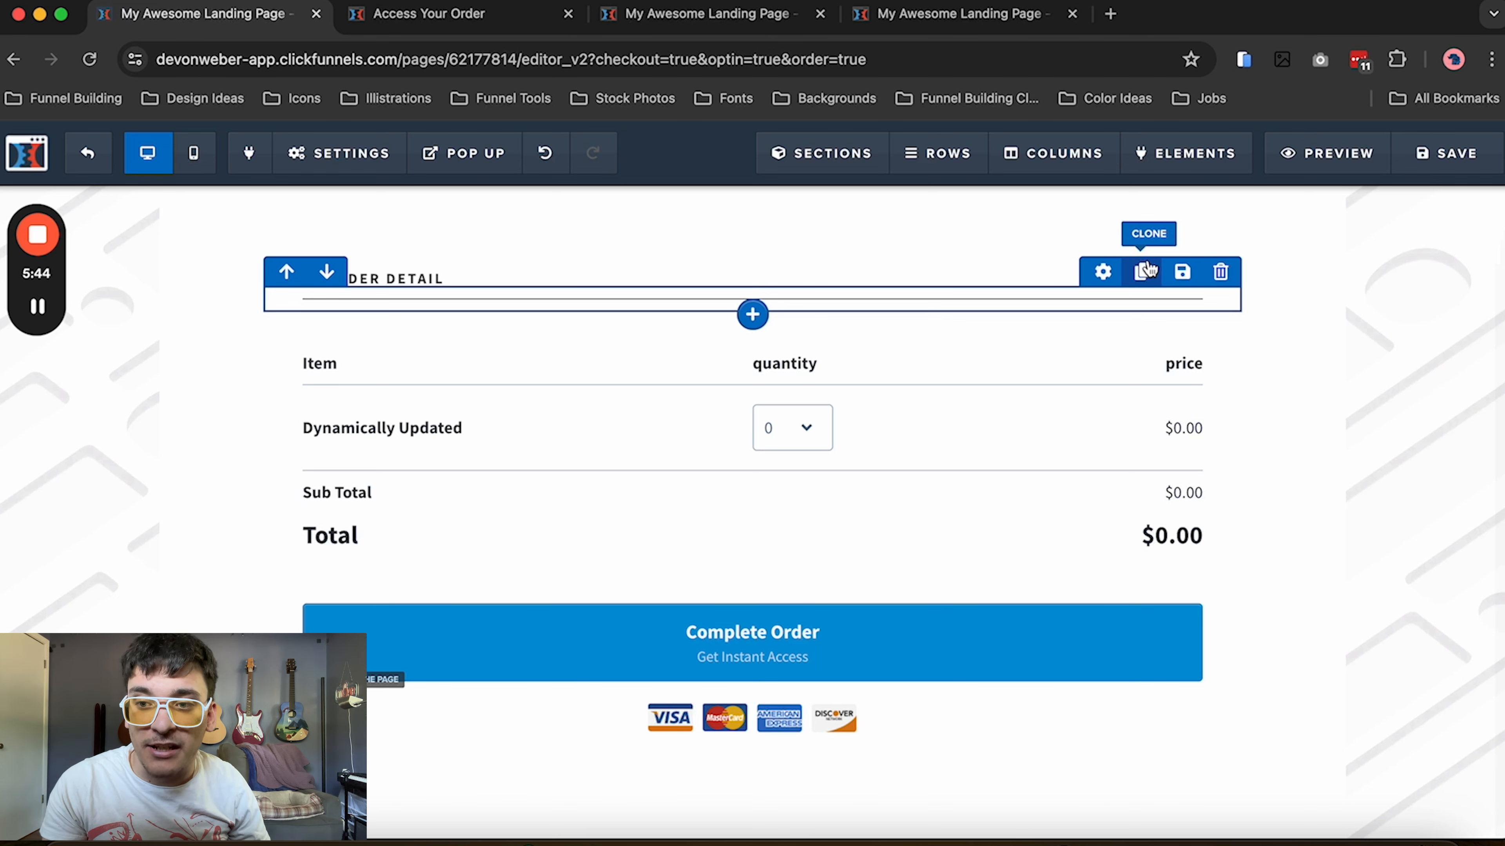
# Save the order form page and exit the page editor
pyautogui.scroll(5, 1132, 373)
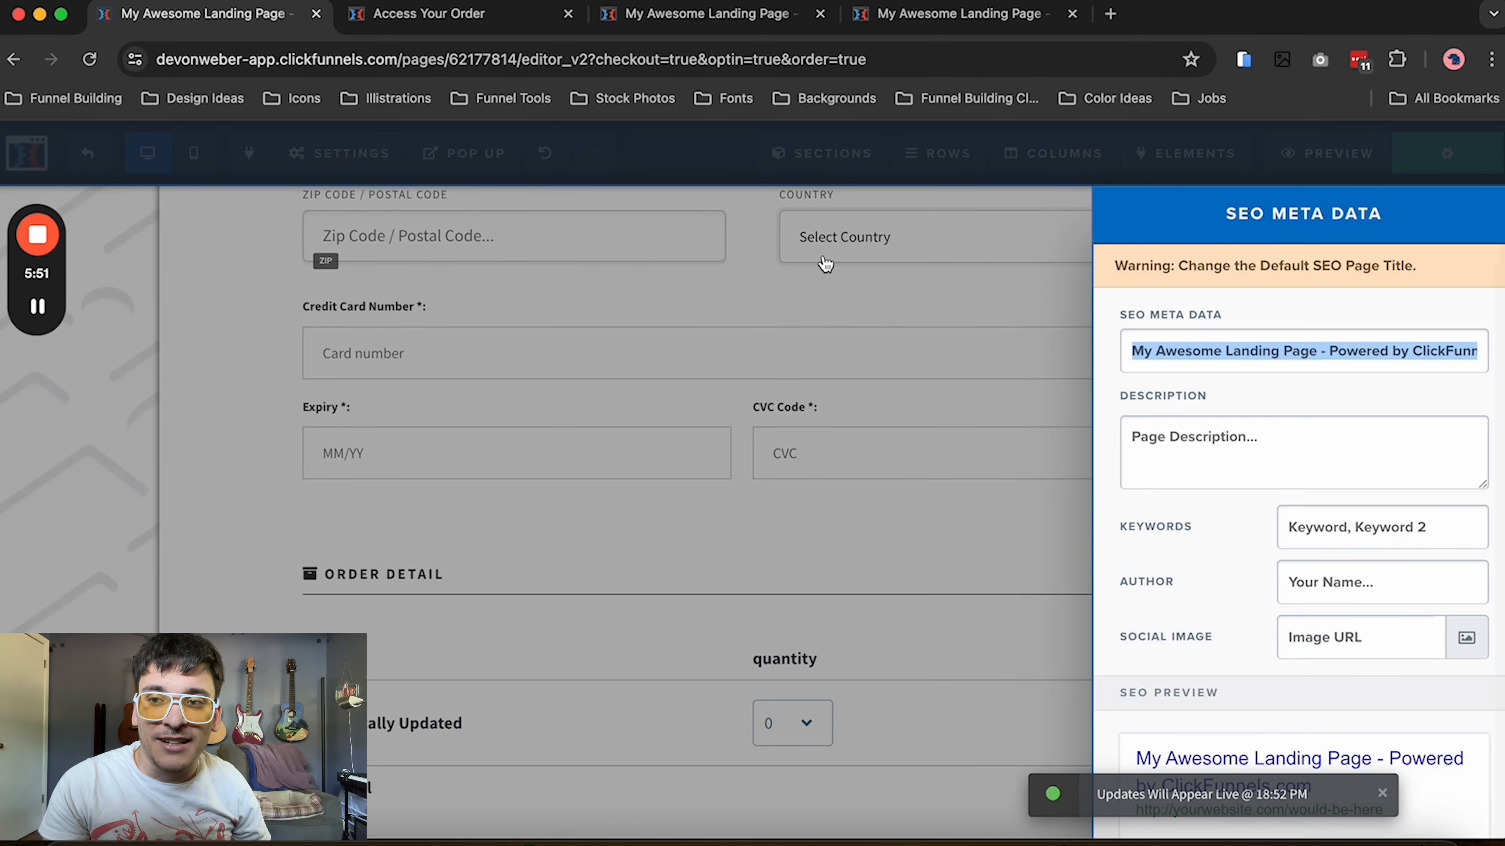
pyautogui.click(745, 319)
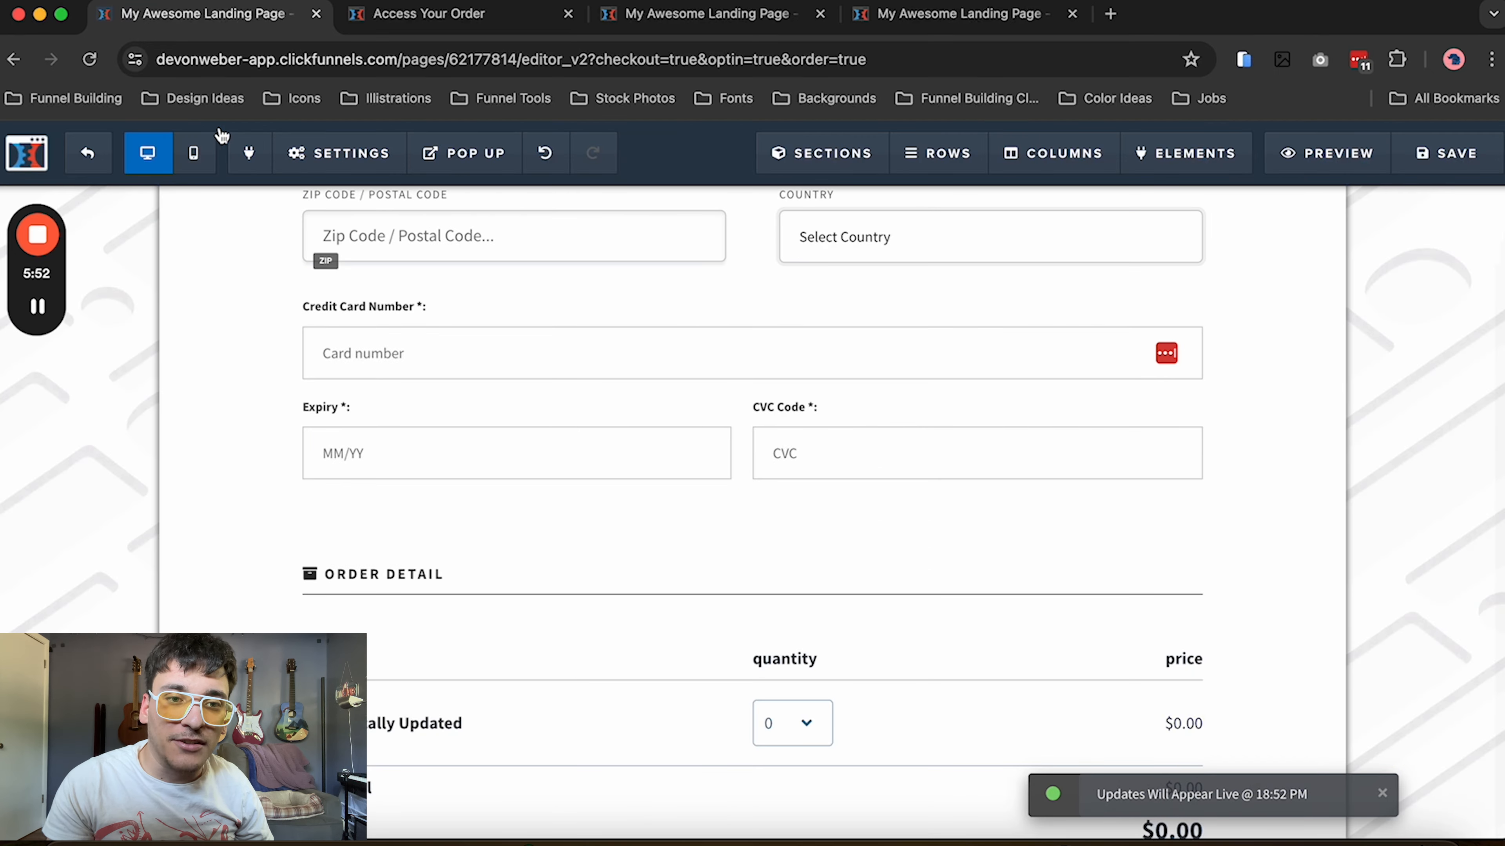
pyautogui.click(86, 169)
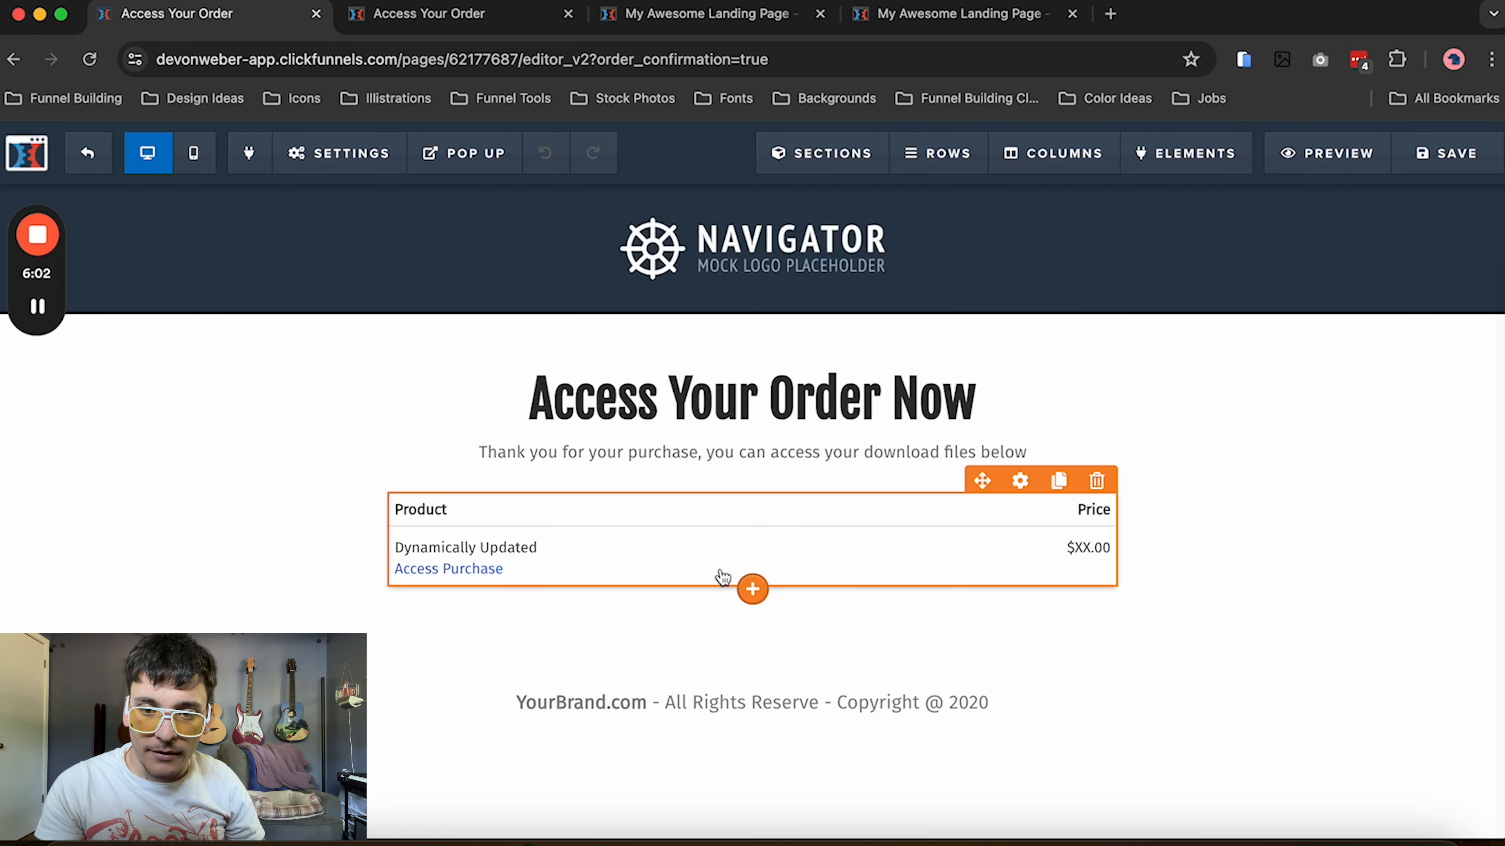
# On the Order Confirmation page, replace the product table with a Product w/ Var Order Confirm element, then save and exit the editor
pyautogui.click(752, 588)
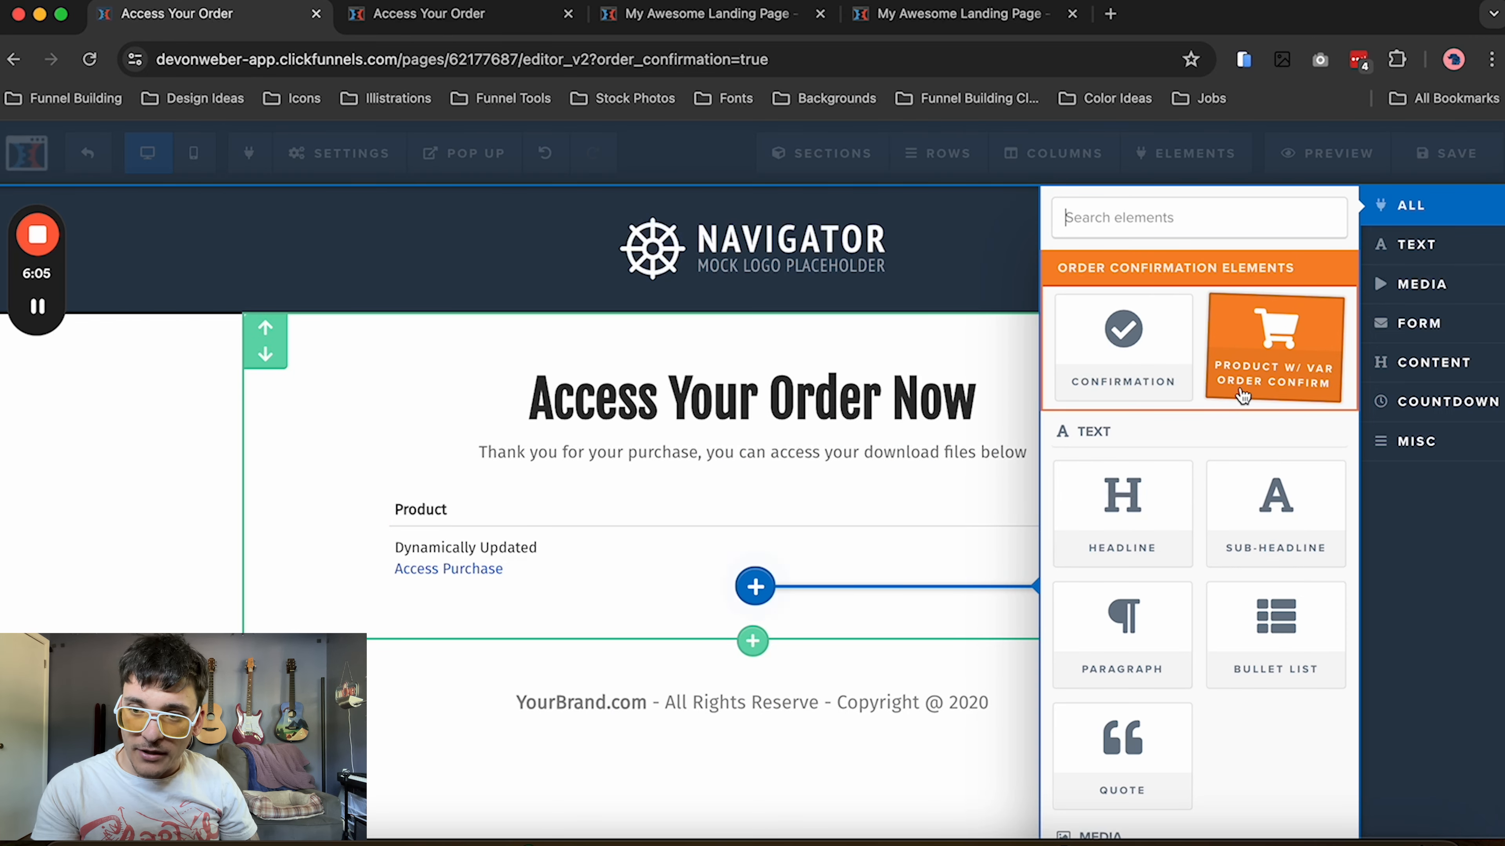
pyautogui.click(1239, 385)
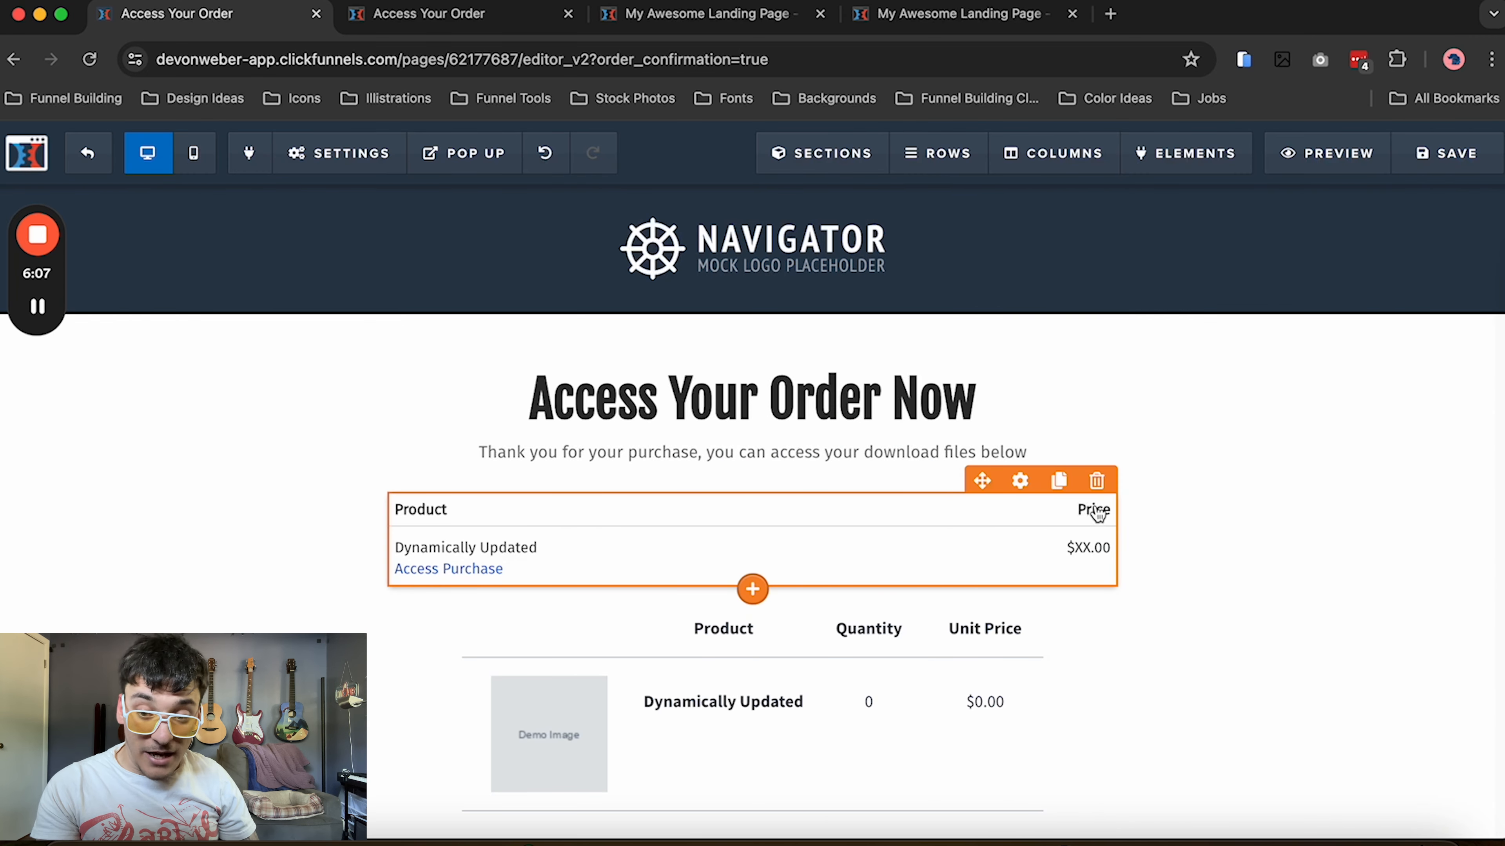
pyautogui.click(1097, 483)
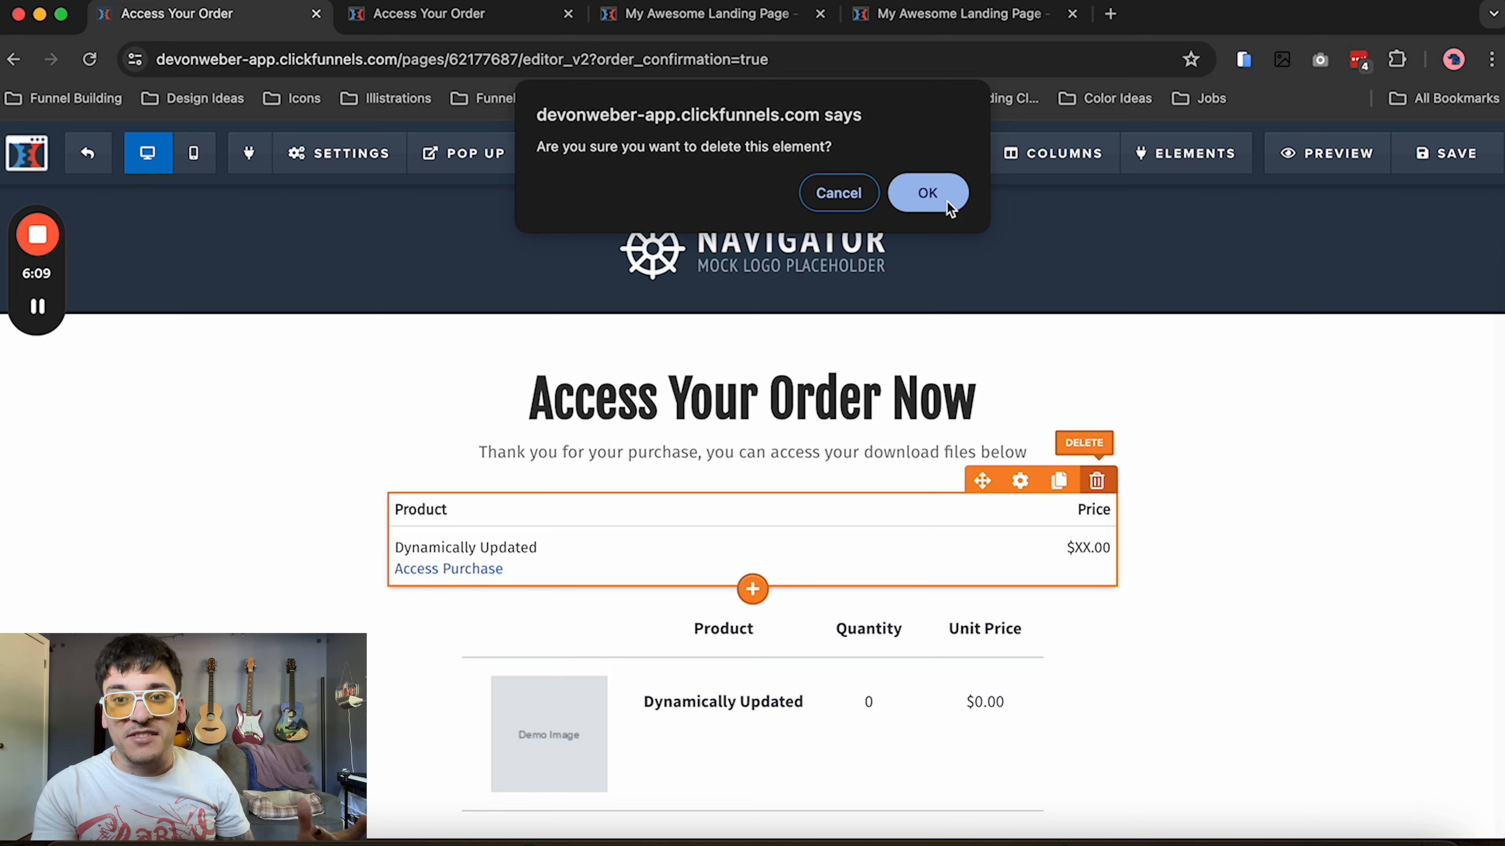
pyautogui.click(934, 198)
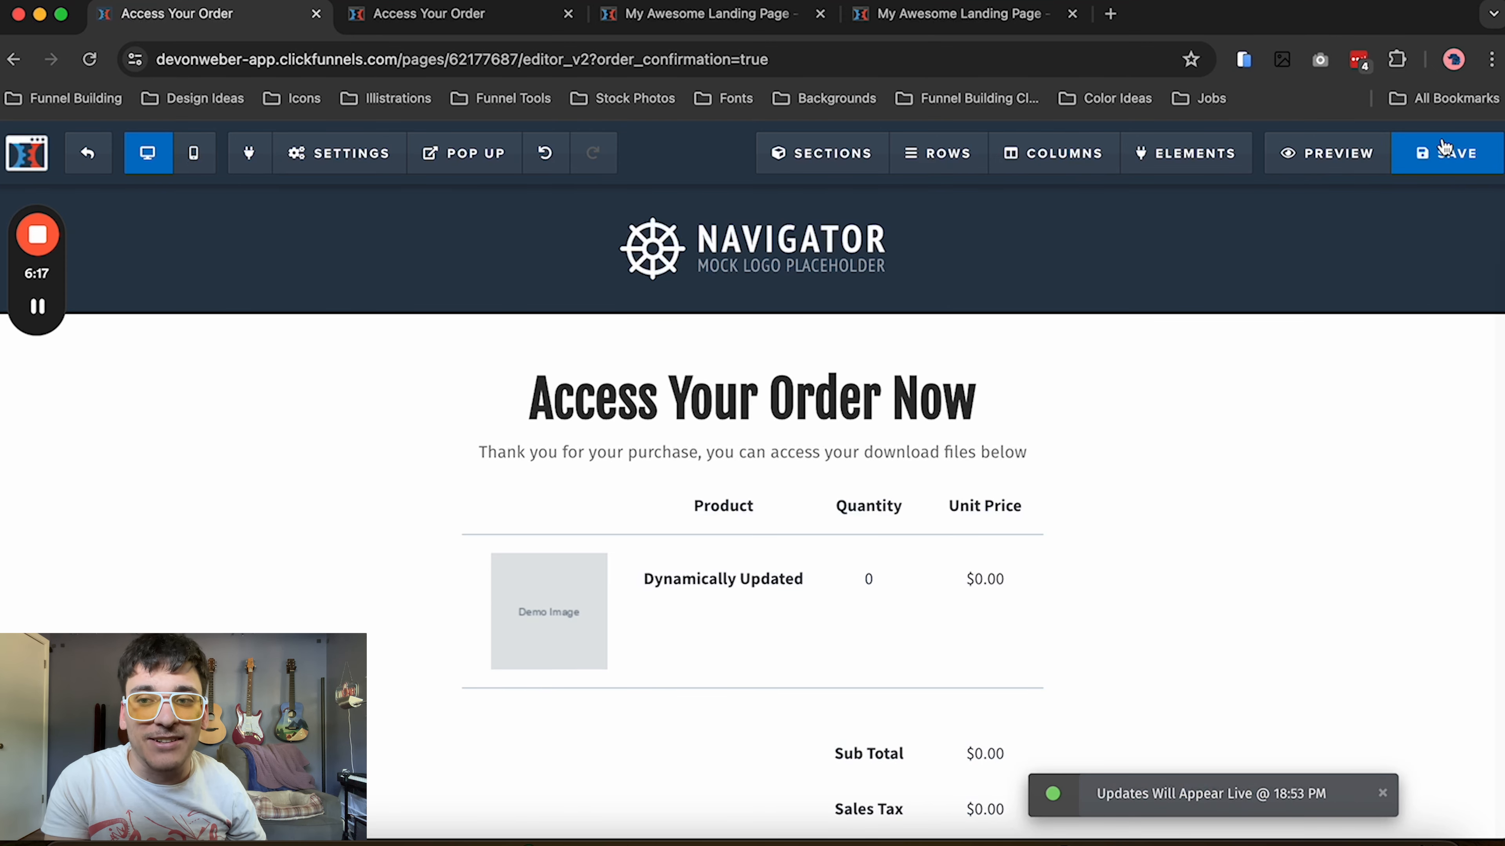
pyautogui.click(105, 161)
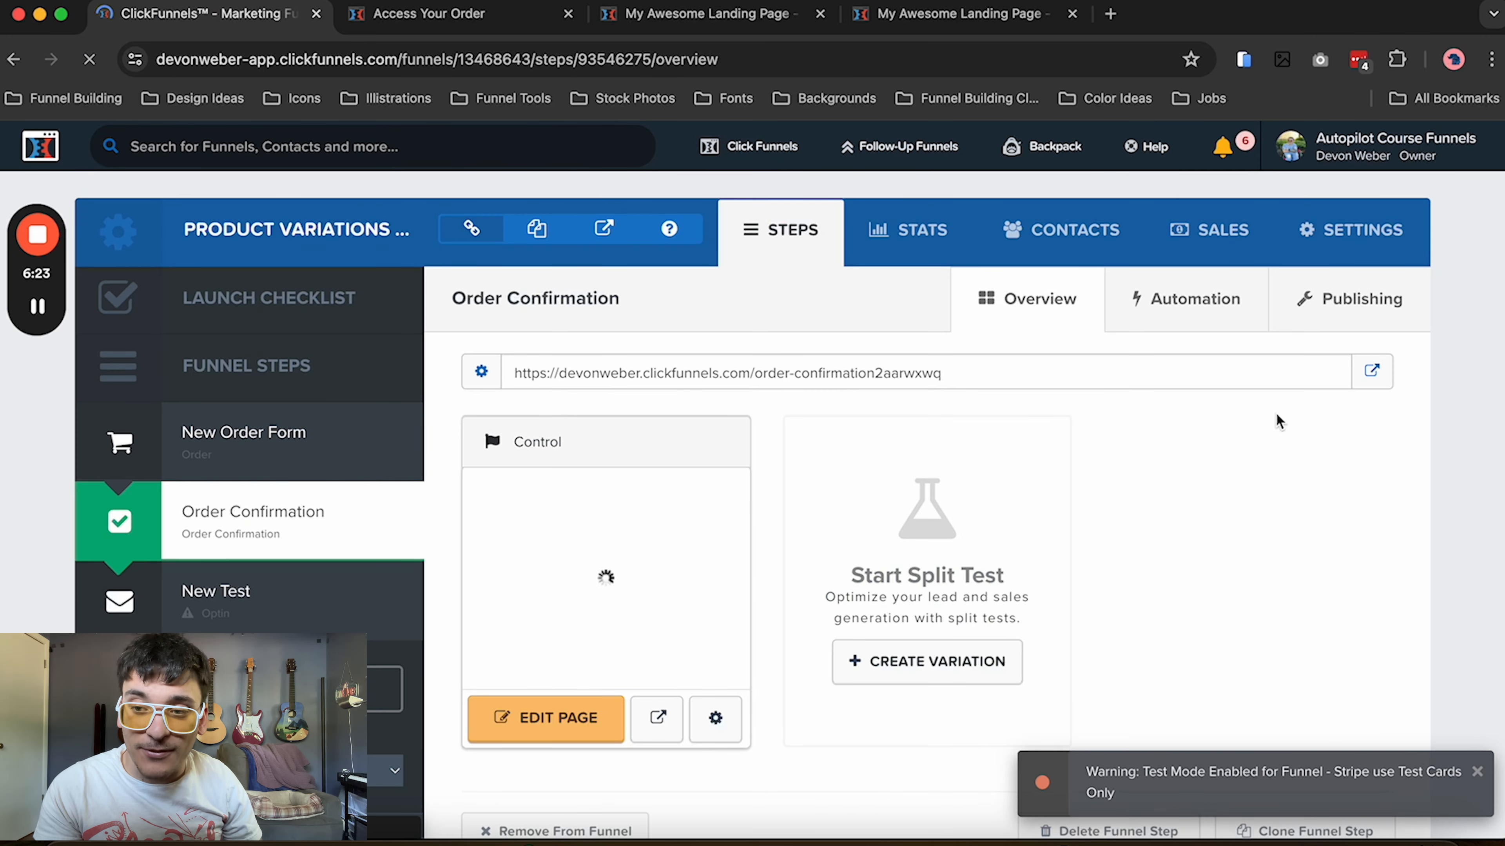
# Open the live page of the New Order Form step in an incognito window
pyautogui.click(267, 446)
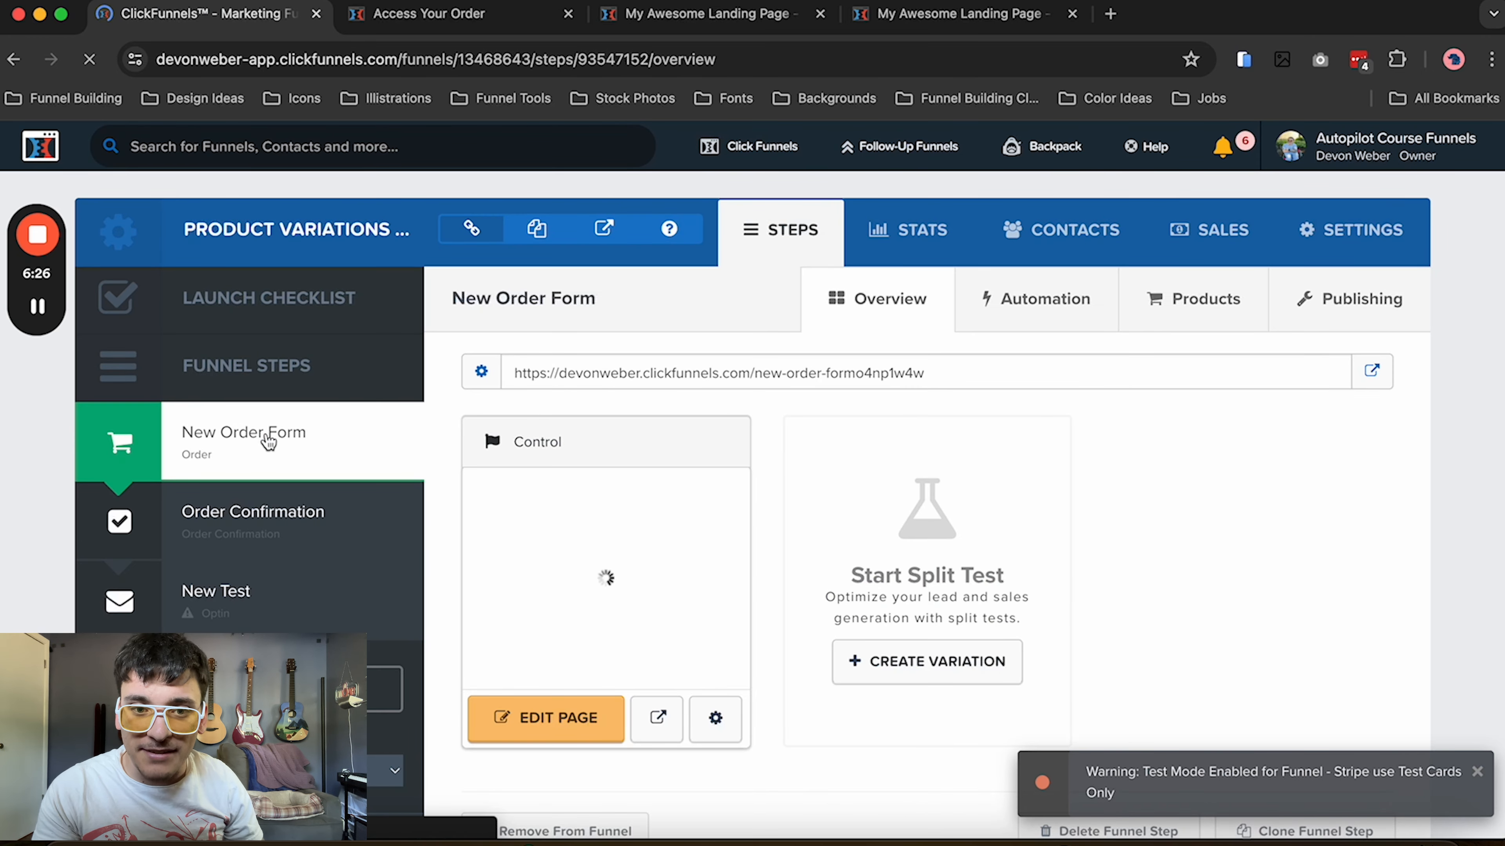
pyautogui.rightClick(1373, 378)
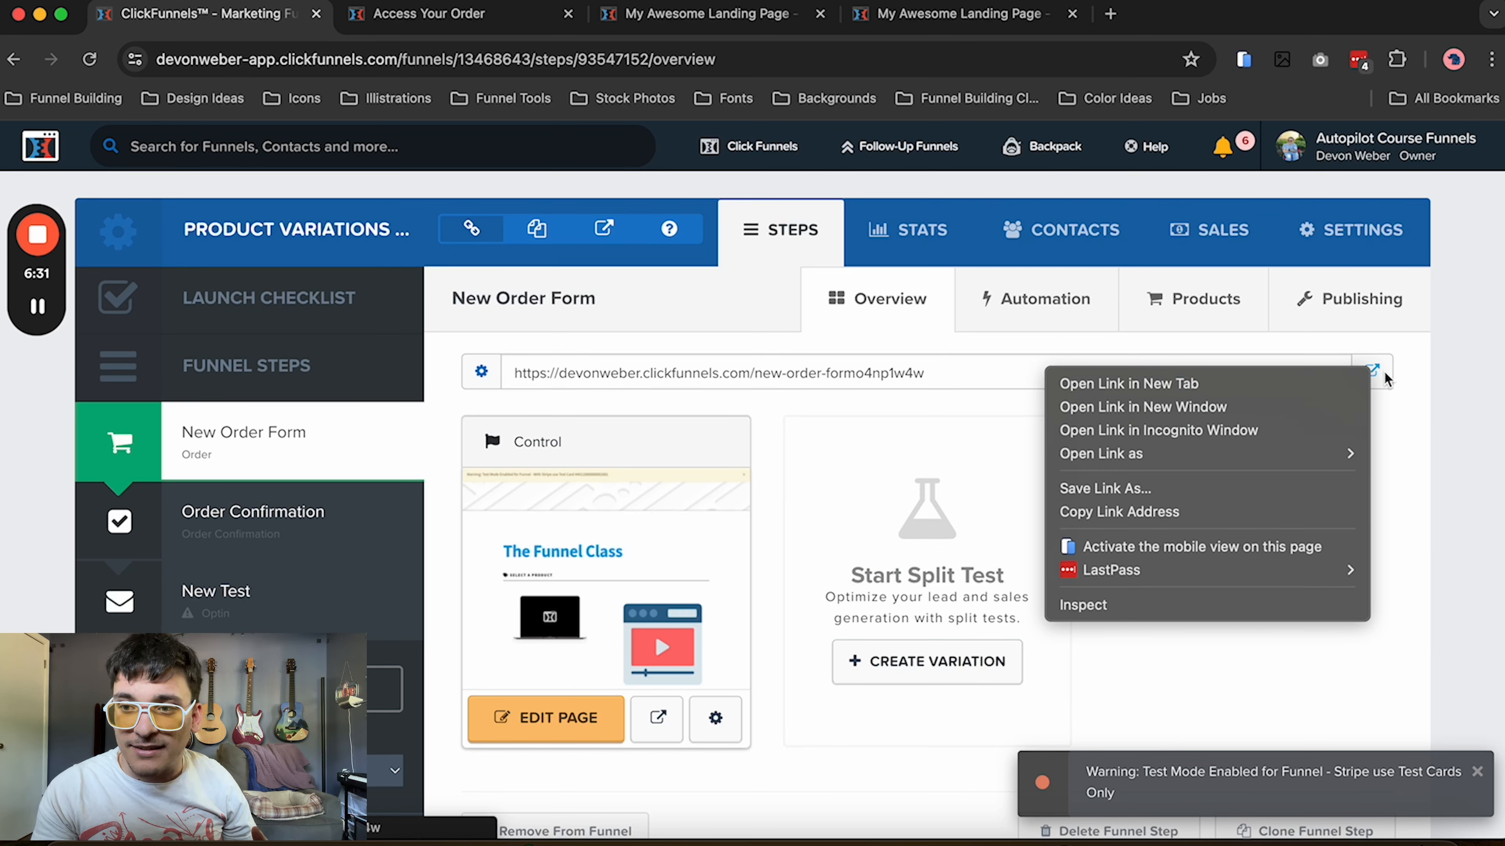
pyautogui.click(1299, 423)
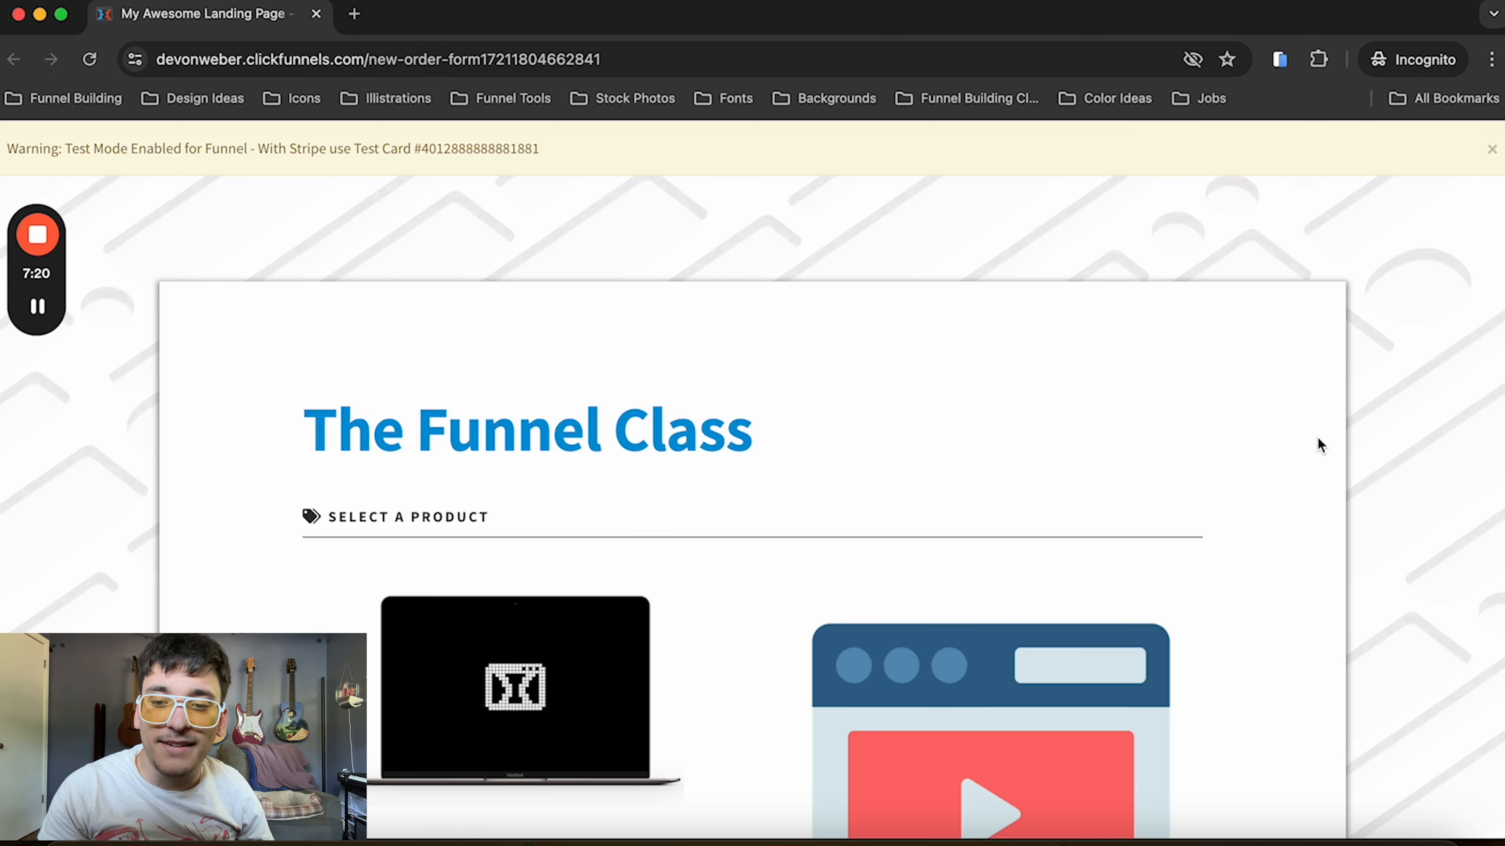
# Choose size M for the blue Cool T Shirt, add it to the order and check the order detail
pyautogui.scroll(-8, 1120, 578)
pyautogui.scroll(-3, 1061, 620)
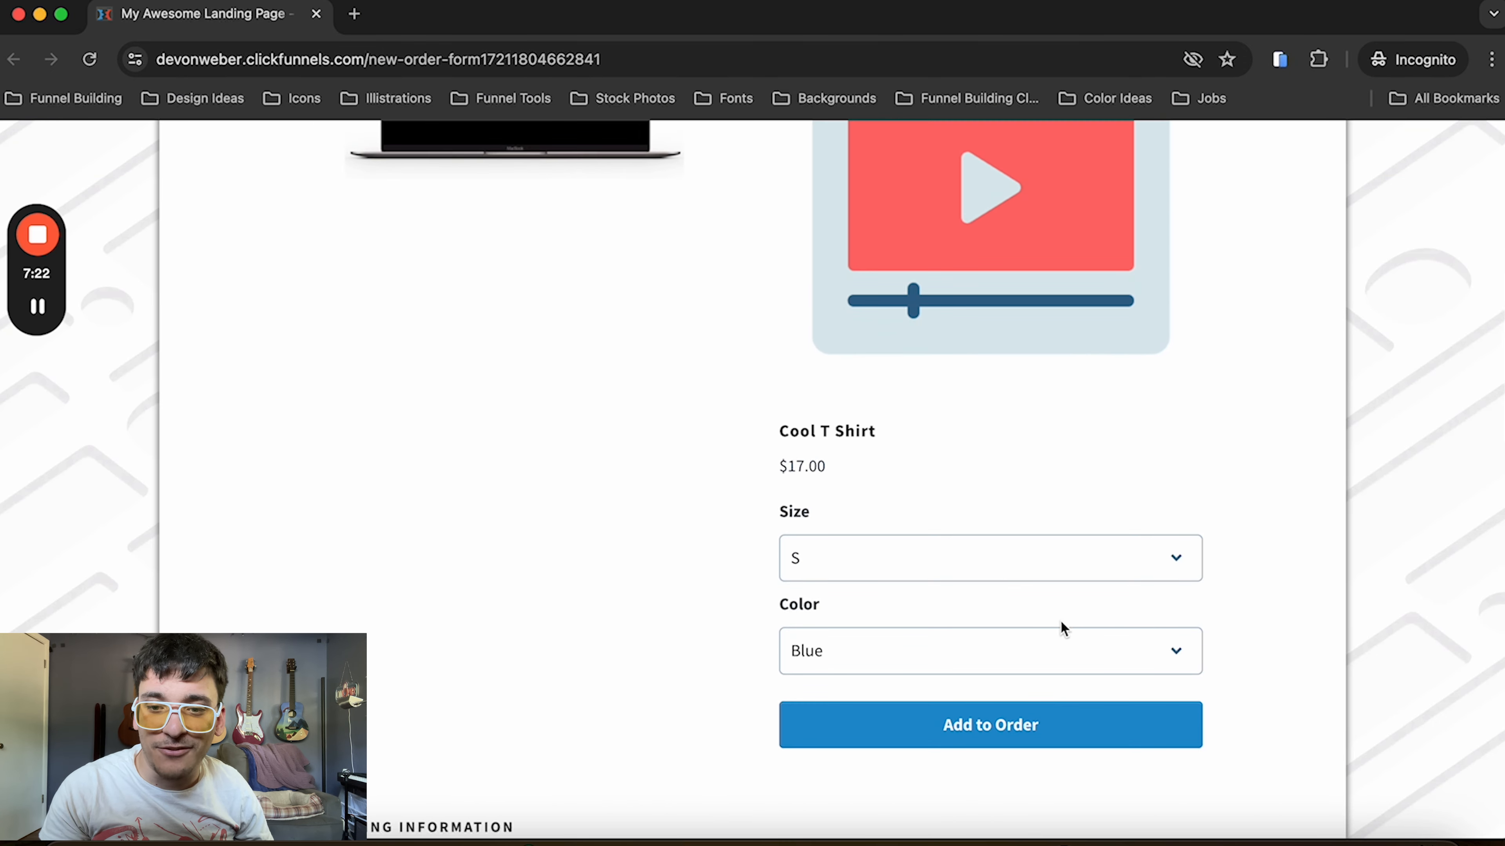
pyautogui.click(1004, 566)
pyautogui.press('Escape')
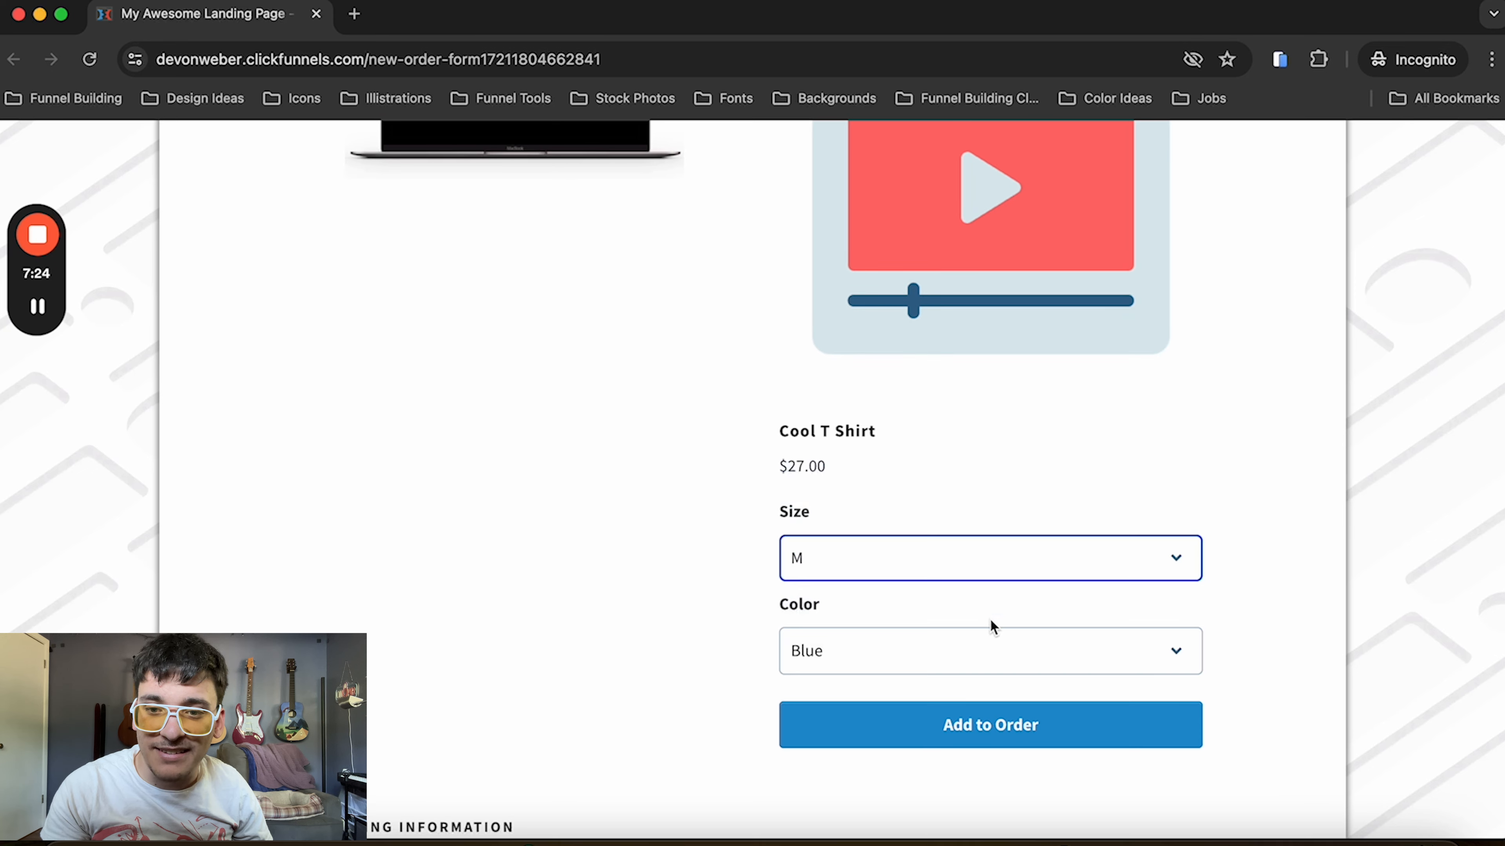
pyautogui.click(932, 722)
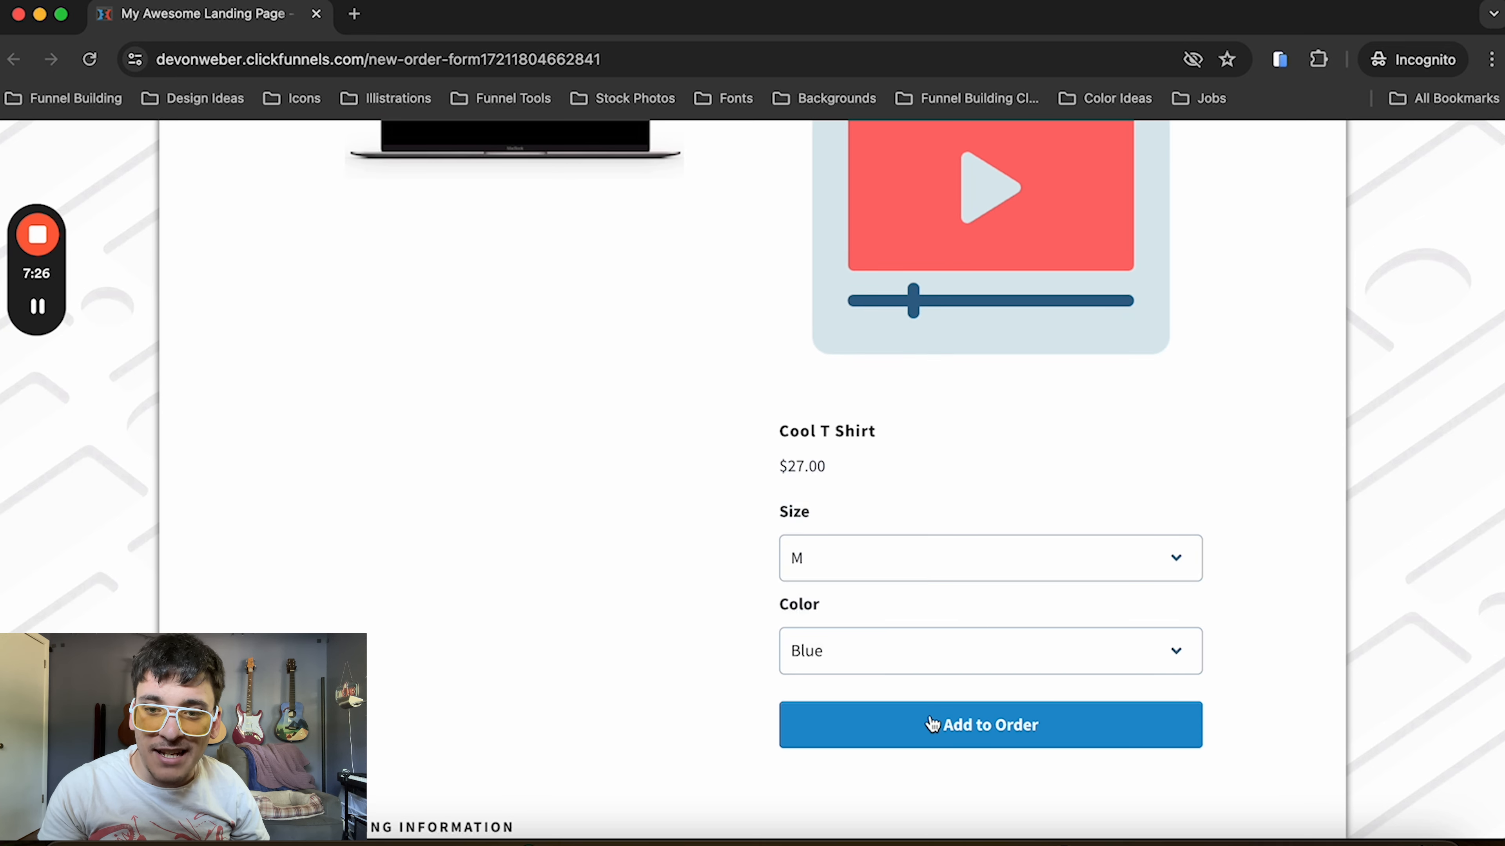
pyautogui.scroll(-20, 930, 717)
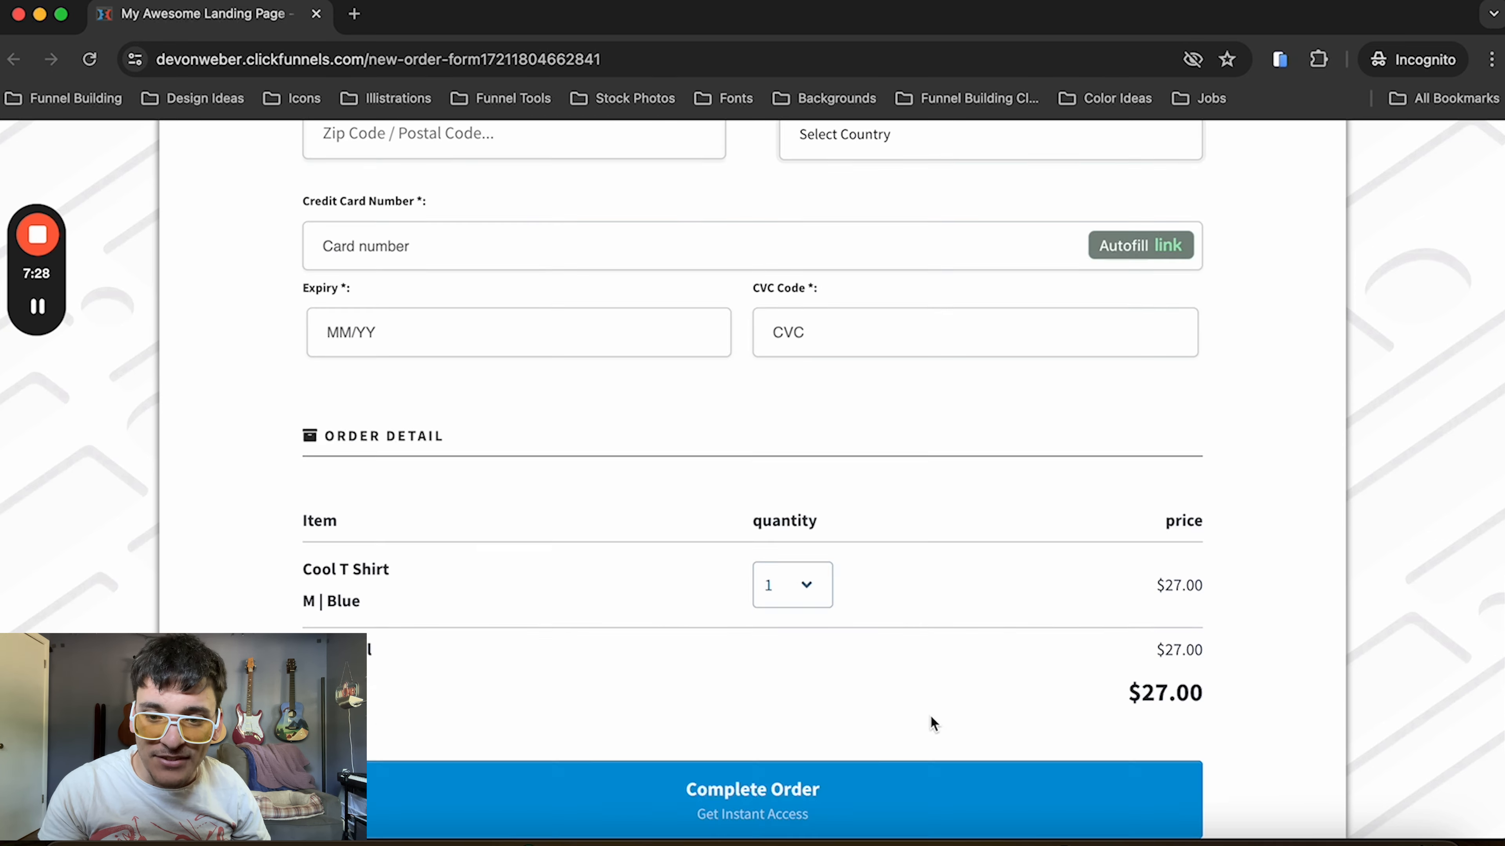
# Set the quantity of the M blue Cool T Shirt in the order detail to 7
pyautogui.scroll(2, 889, 640)
pyautogui.click(809, 361)
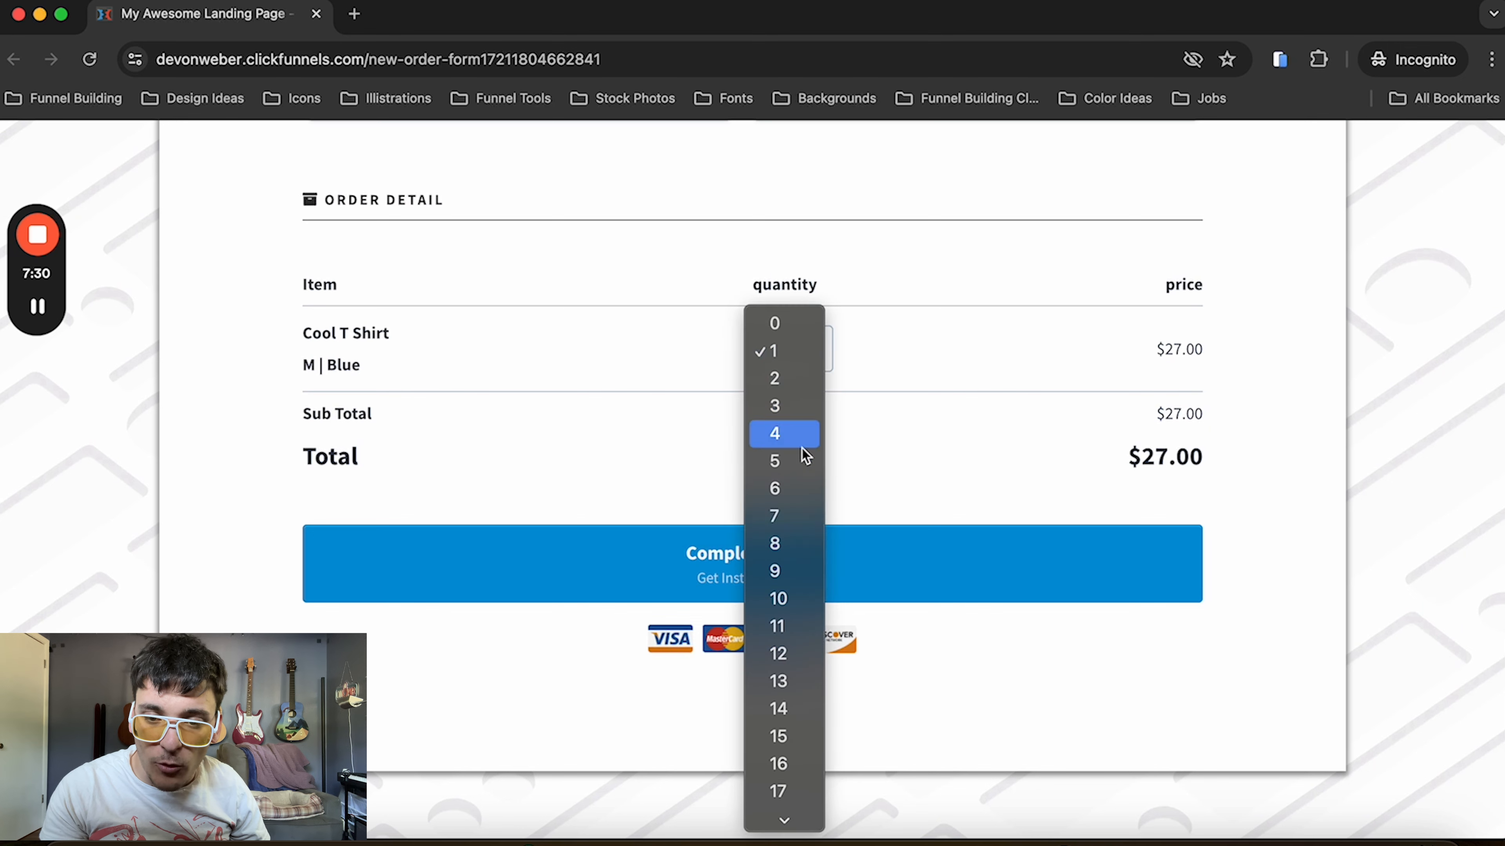
pyautogui.click(783, 523)
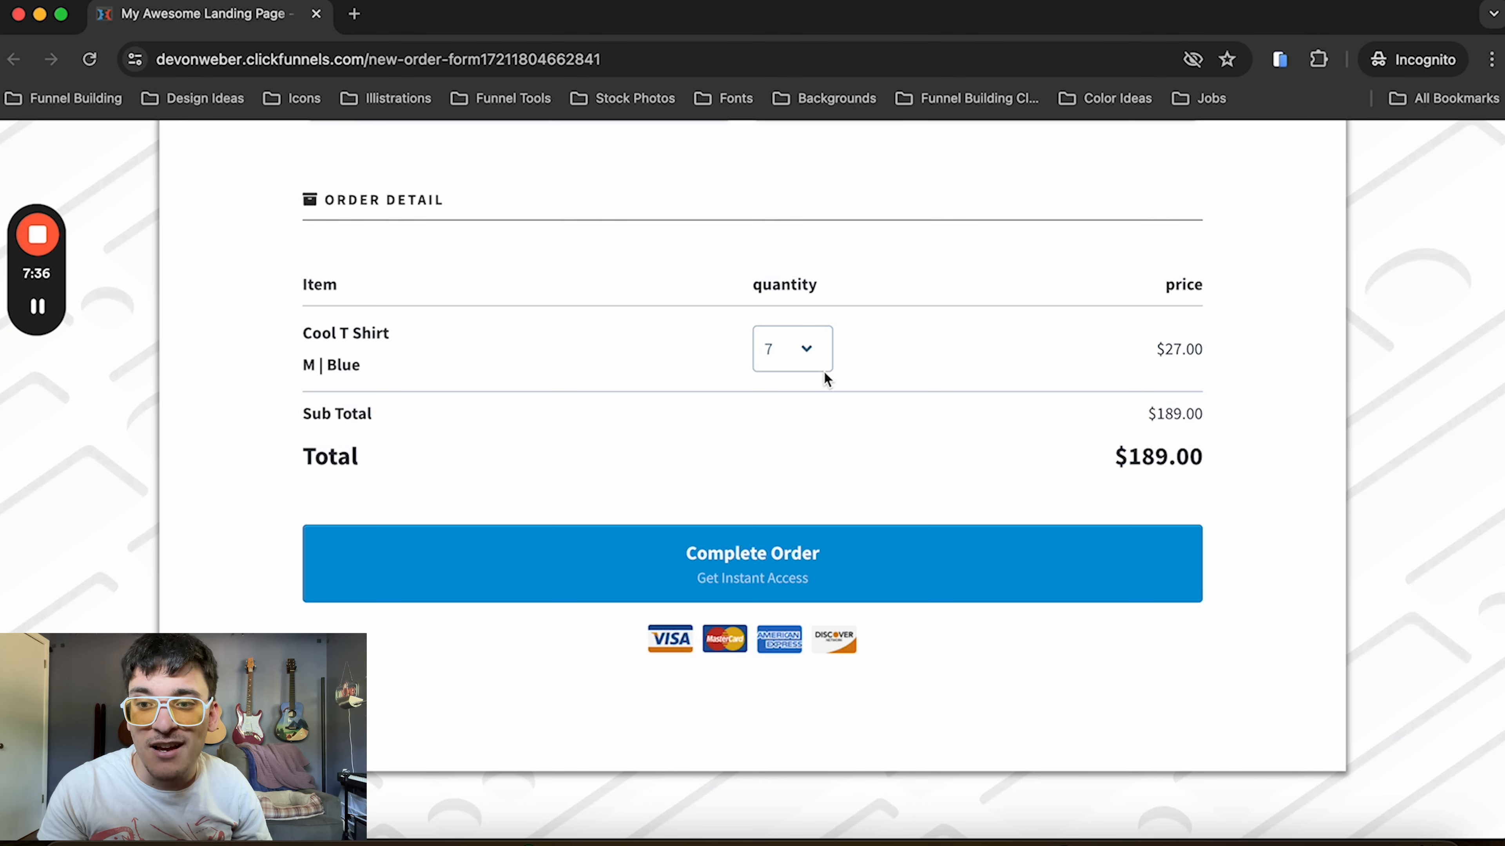
# Choose size L and color Yellow for the Cool T Shirt, add it to the order and check the order detail
pyautogui.scroll(1, 777, 566)
pyautogui.scroll(20, 775, 562)
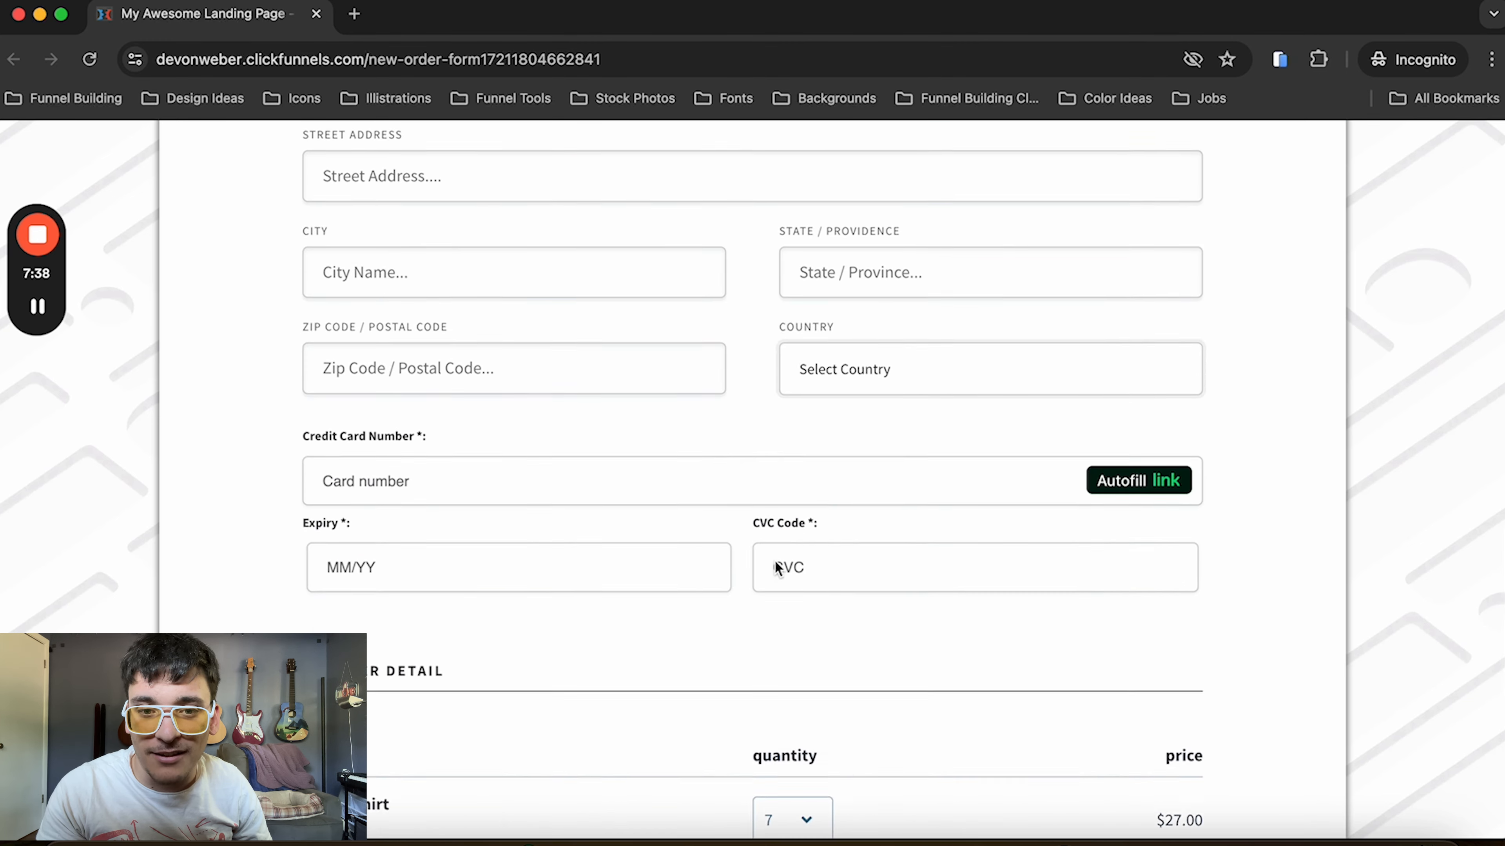
pyautogui.click(859, 348)
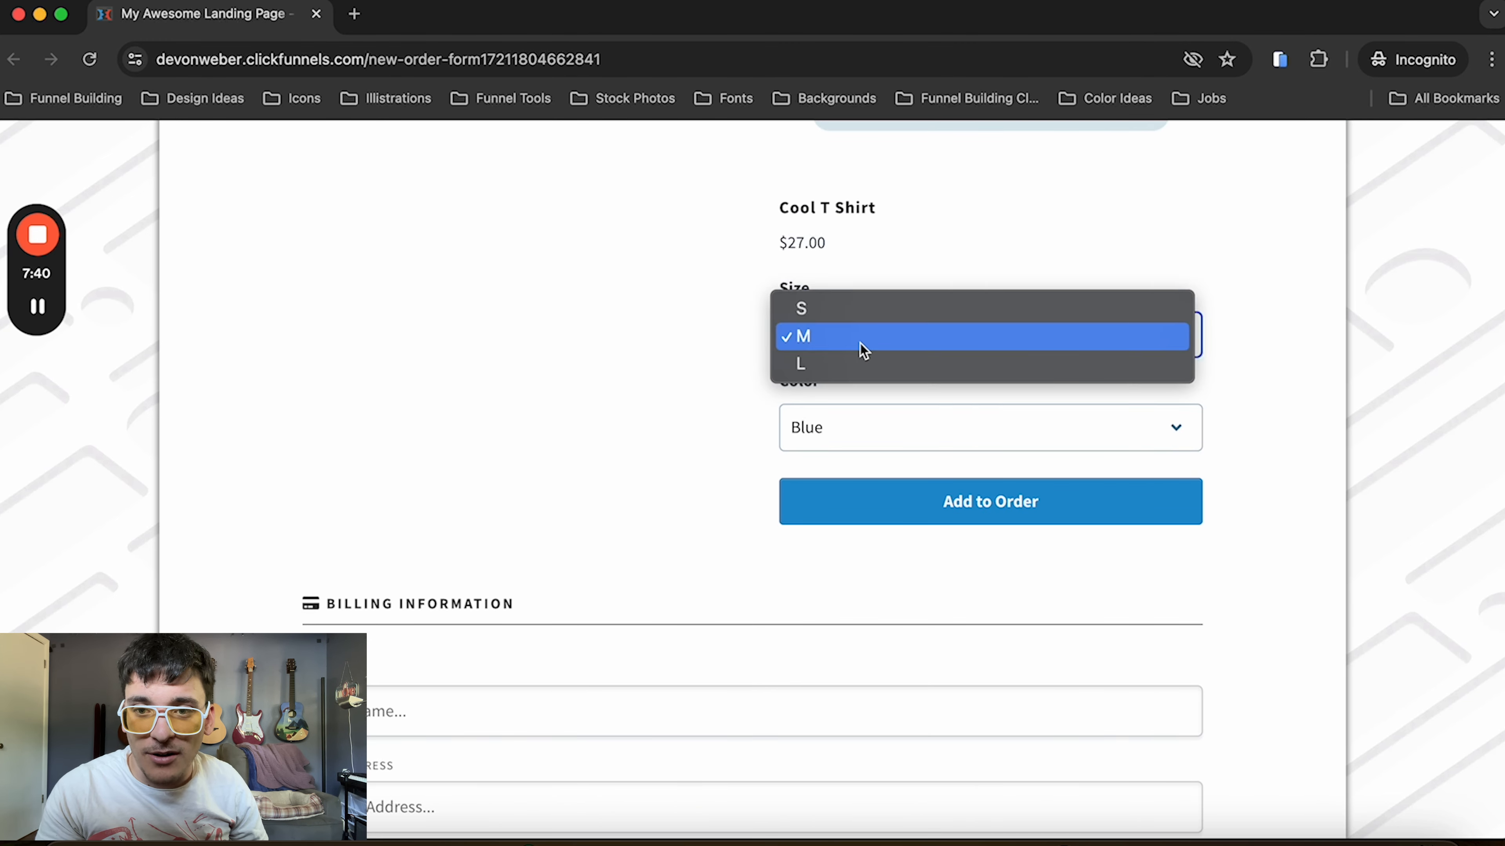
pyautogui.click(860, 364)
pyautogui.click(847, 425)
pyautogui.click(845, 456)
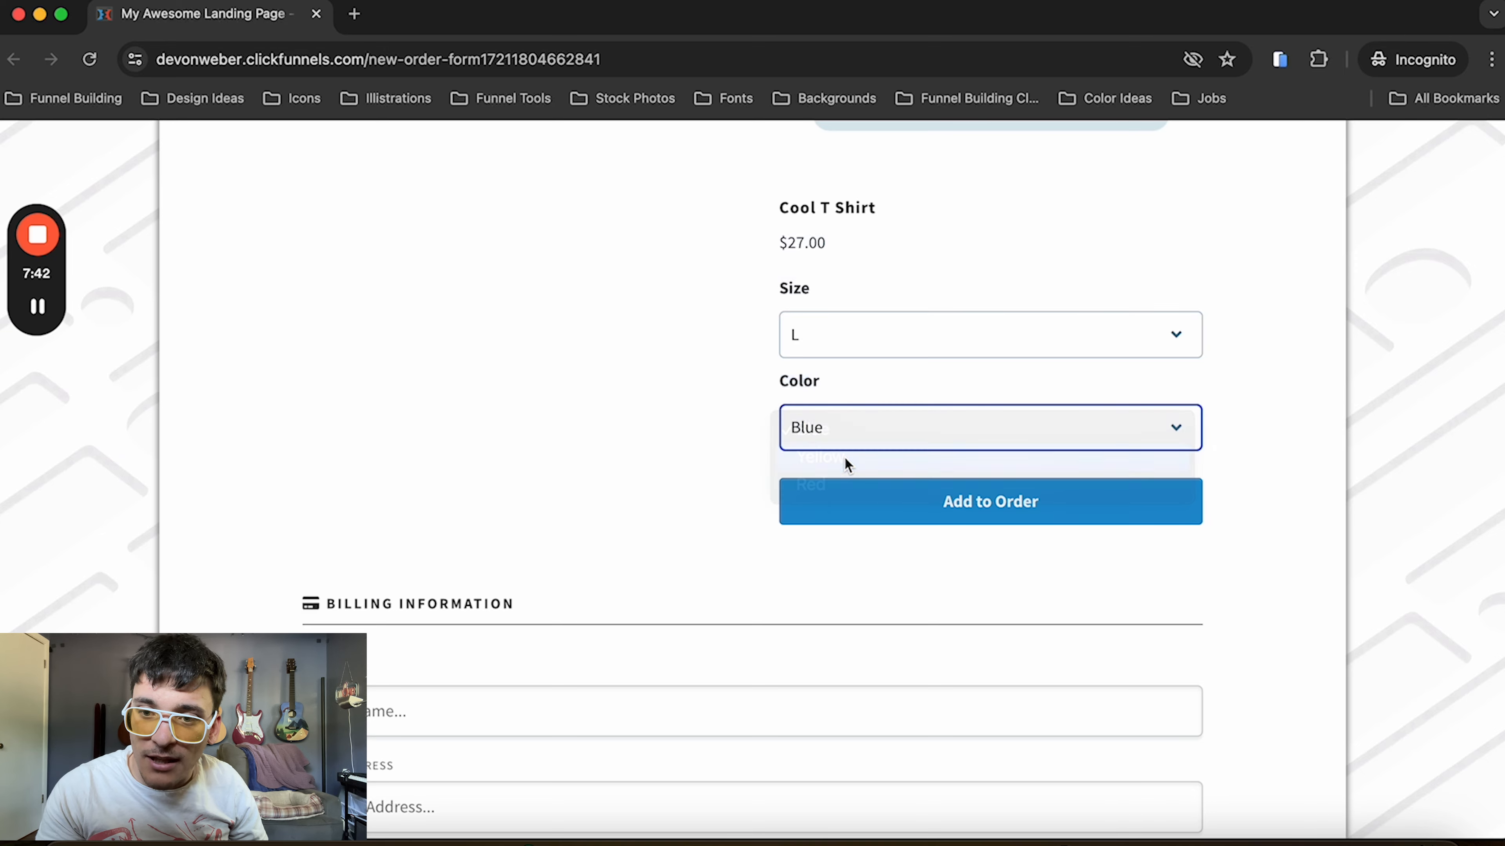
pyautogui.click(868, 515)
pyautogui.scroll(-20, 868, 516)
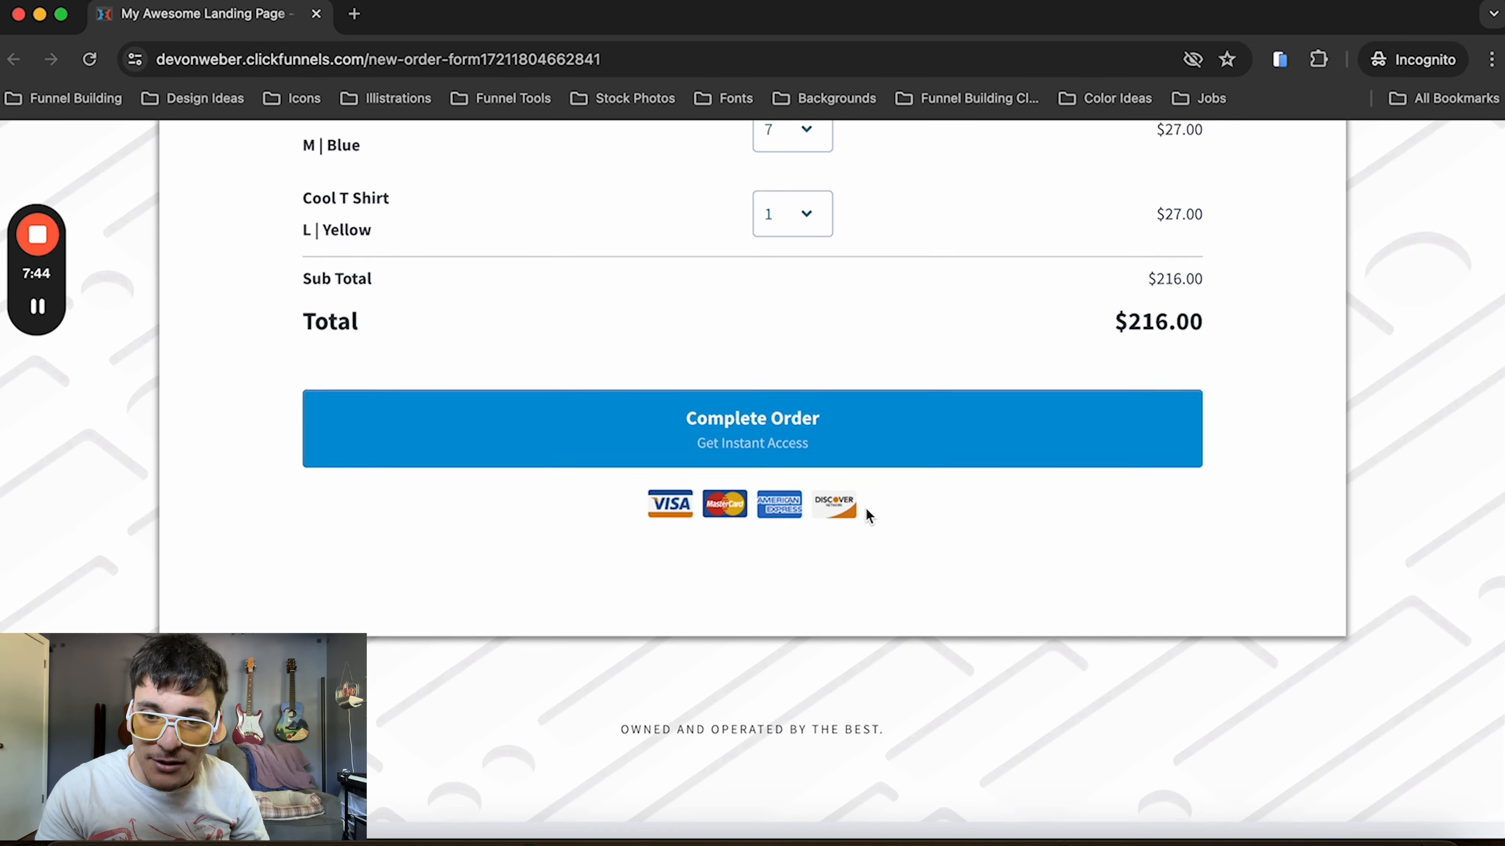
# Copy the Stripe test card number from the test mode notice and return to the billing information fields
pyautogui.scroll(5, 868, 515)
pyautogui.scroll(13, 866, 509)
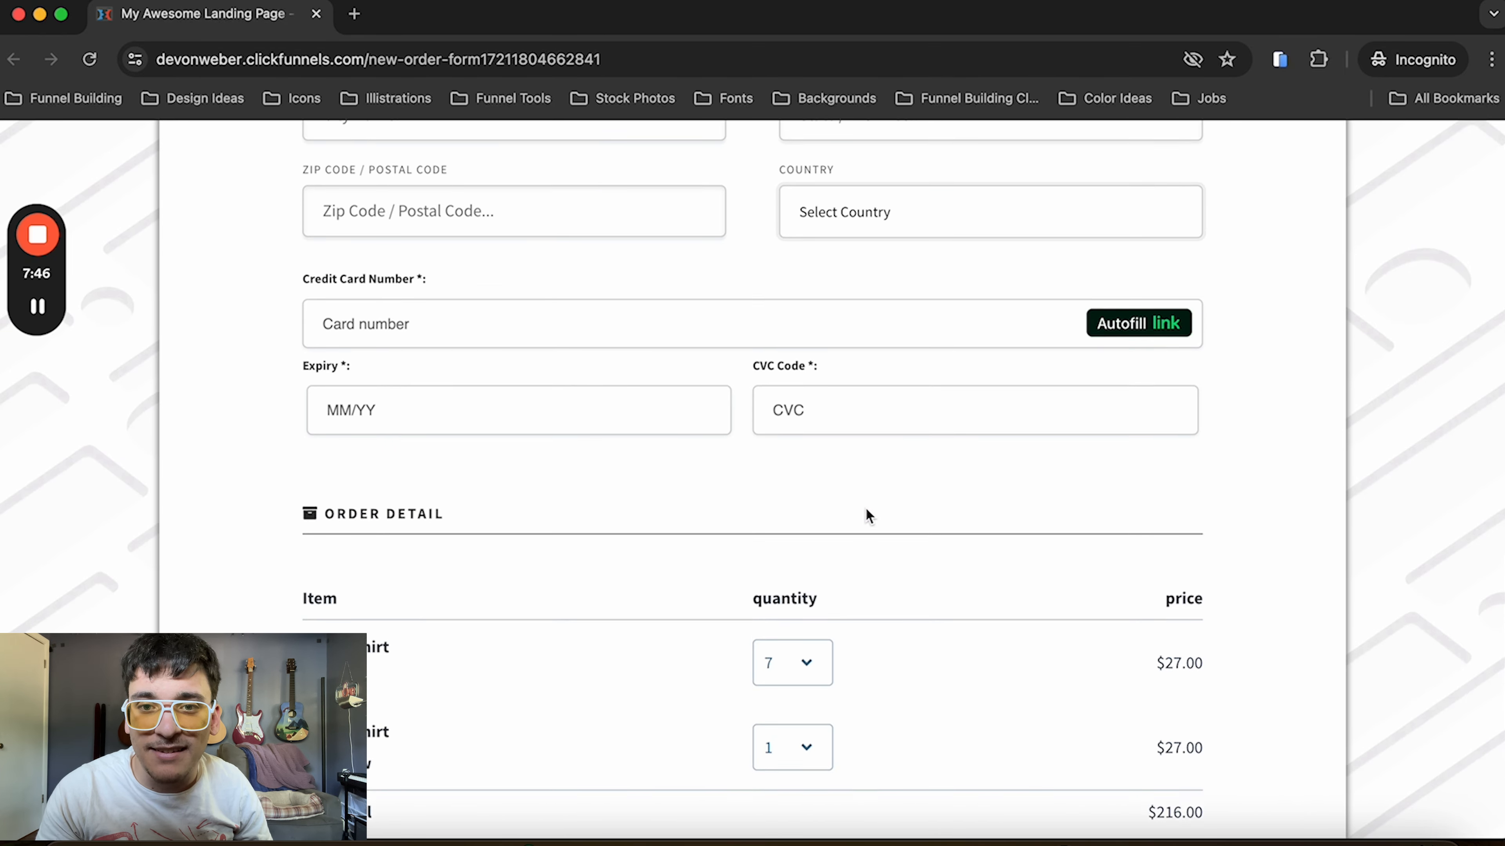
pyautogui.scroll(12, 866, 510)
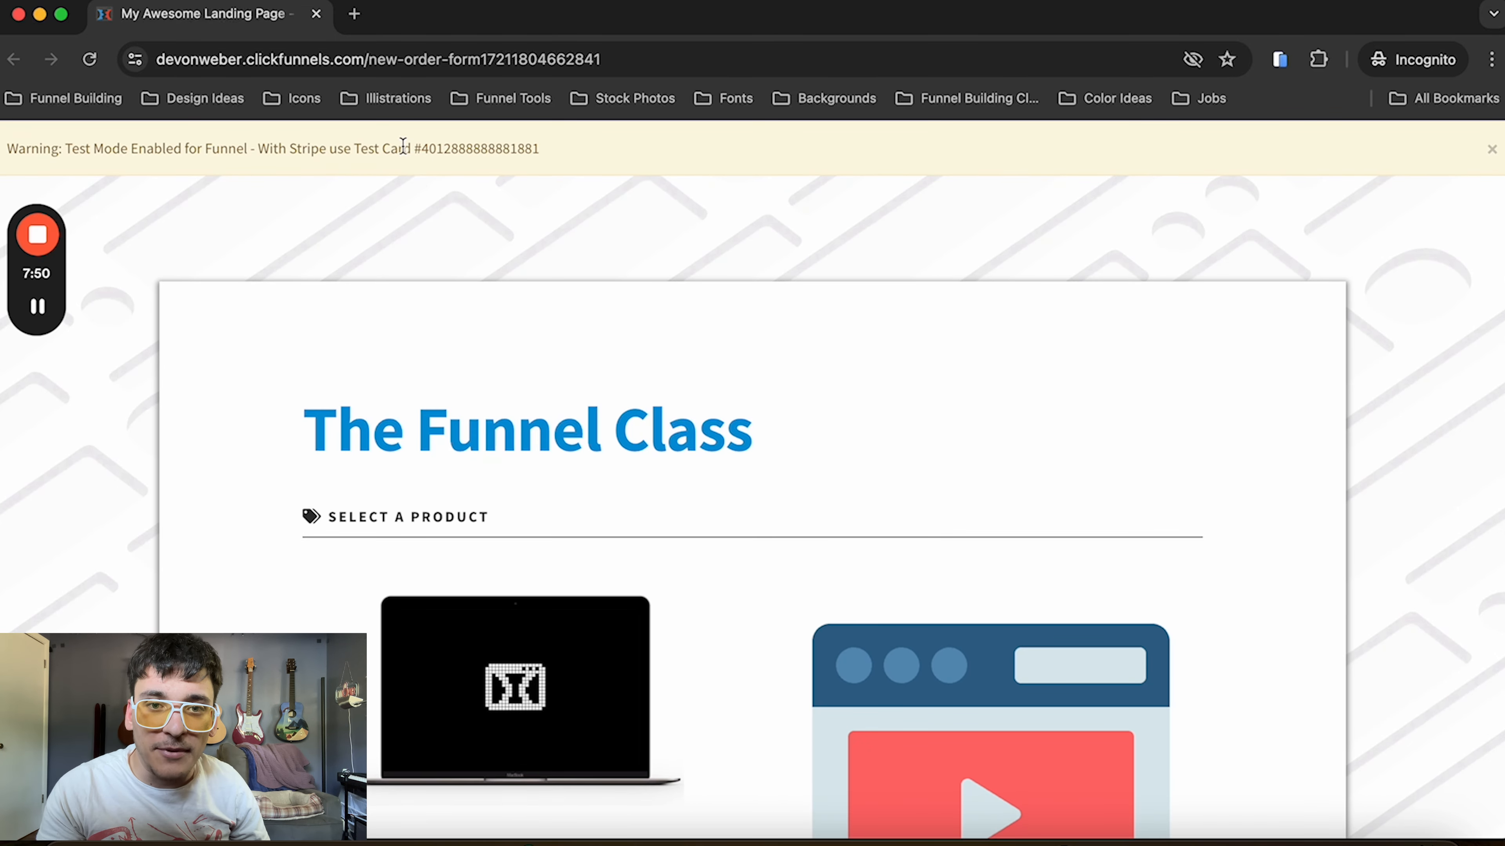
pyautogui.moveTo(418, 149); pyautogui.dragTo(636, 154)
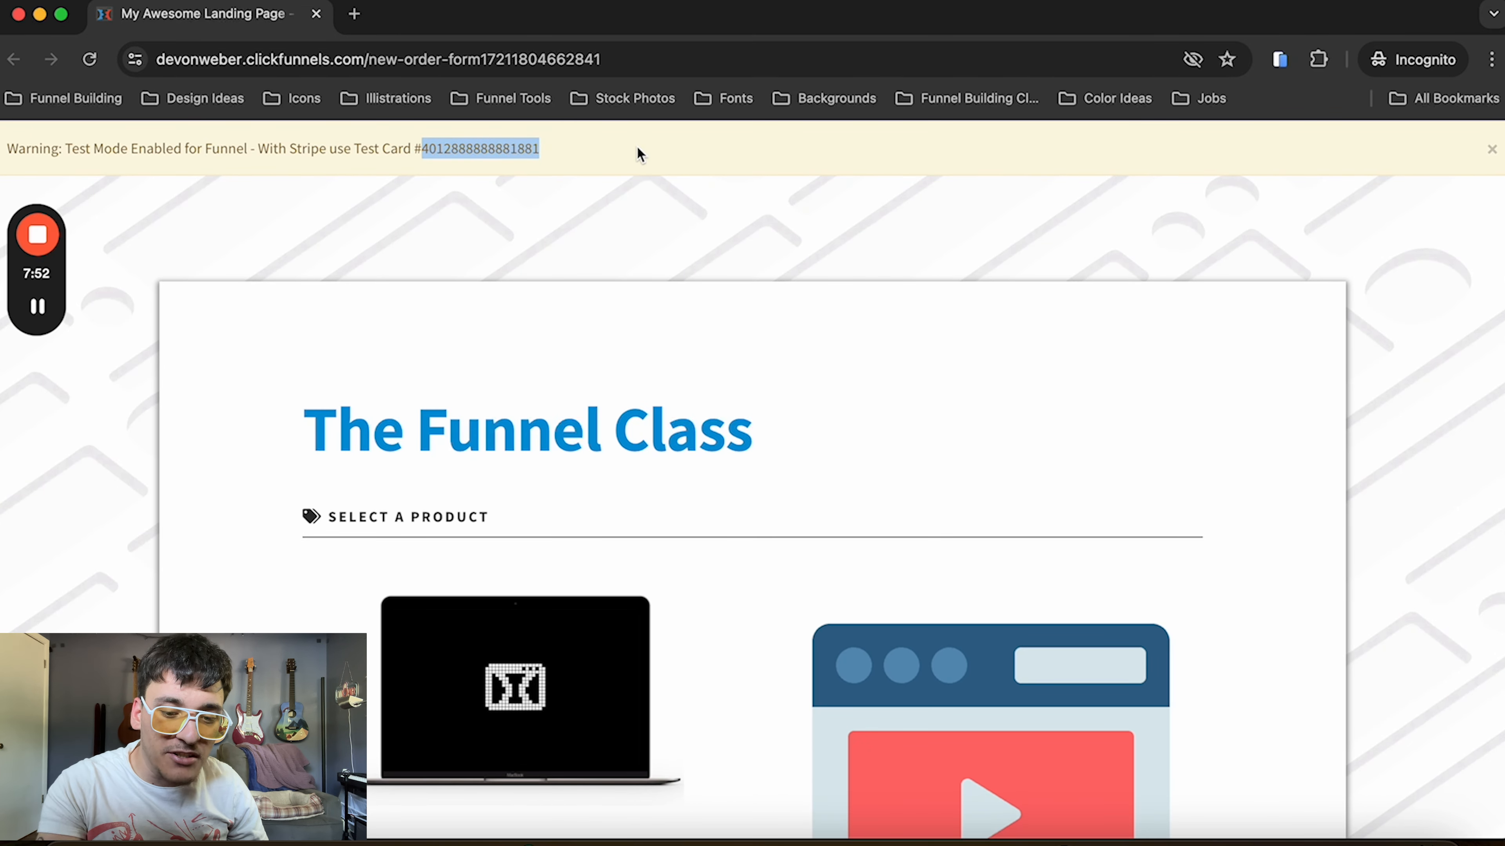
pyautogui.scroll(-5, 668, 406)
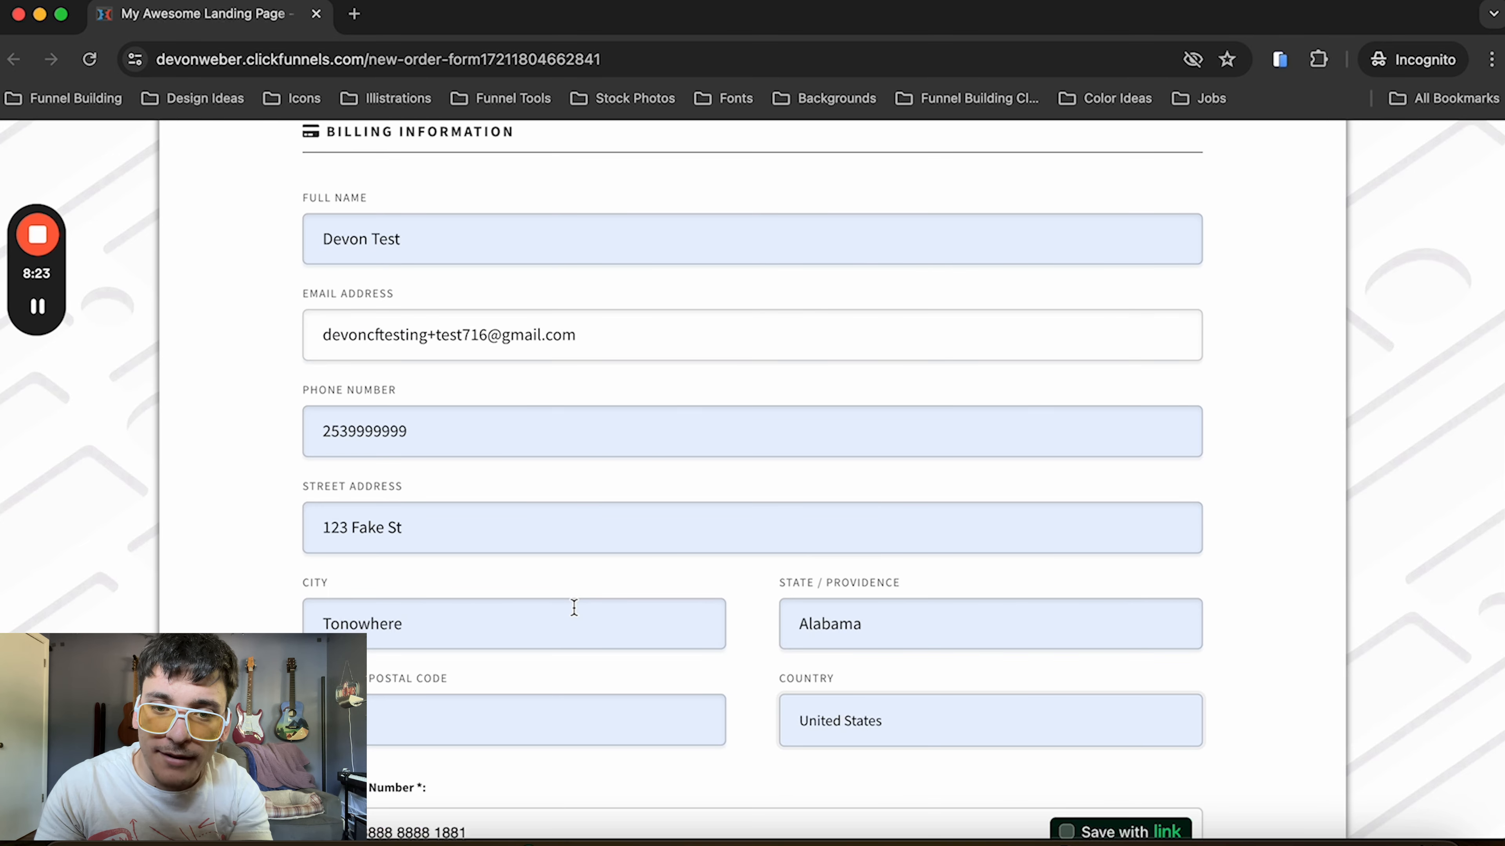
pyautogui.scroll(-6, 574, 608)
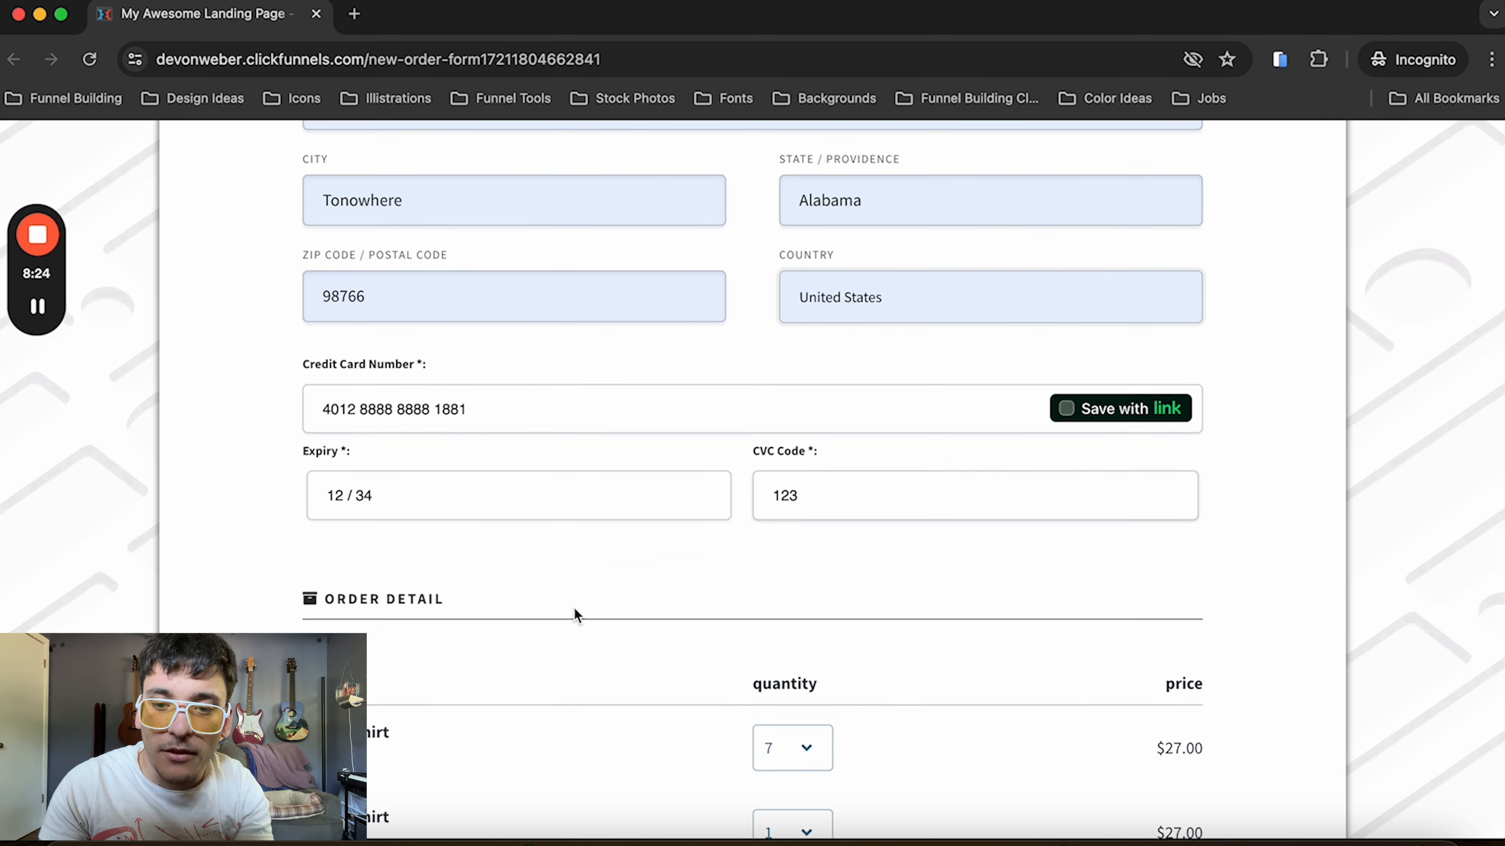
# Complete the test order and review the purchased T-shirt variations, quantities and total on the confirmation page
pyautogui.scroll(-5, 573, 607)
pyautogui.click(580, 697)
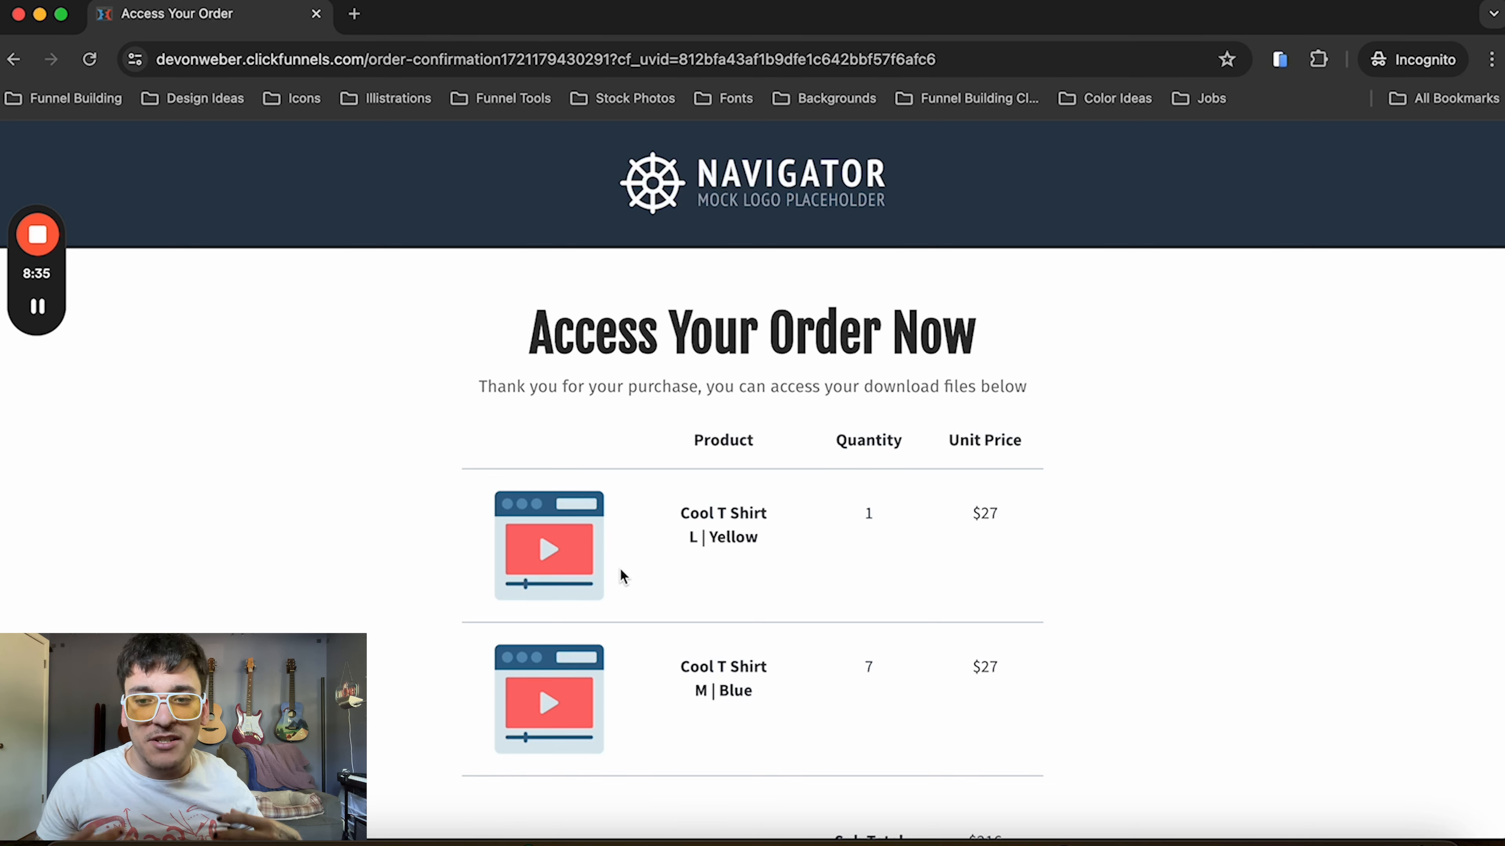
pyautogui.scroll(-5, 623, 576)
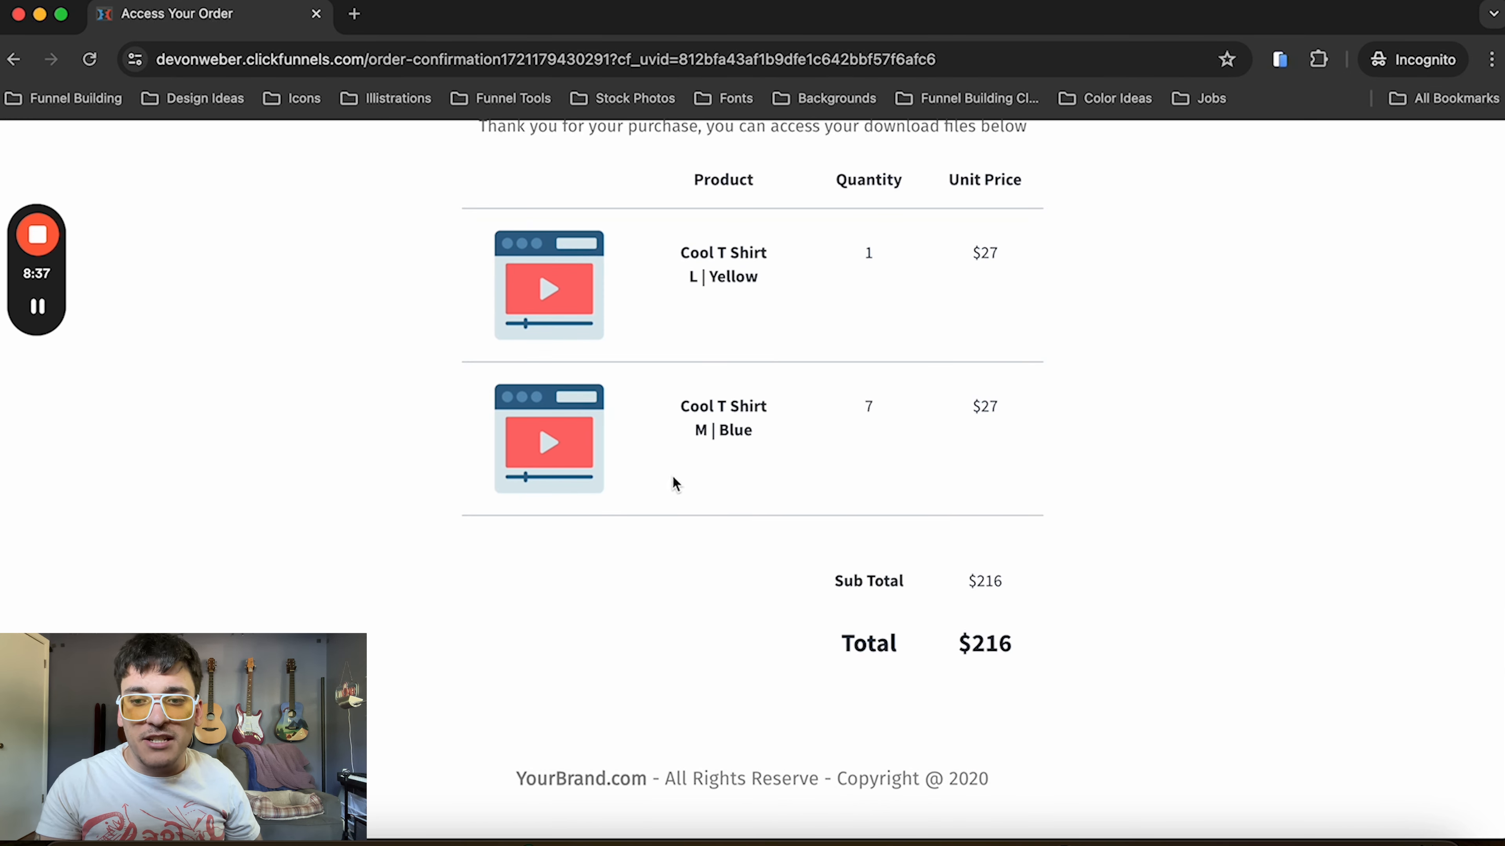